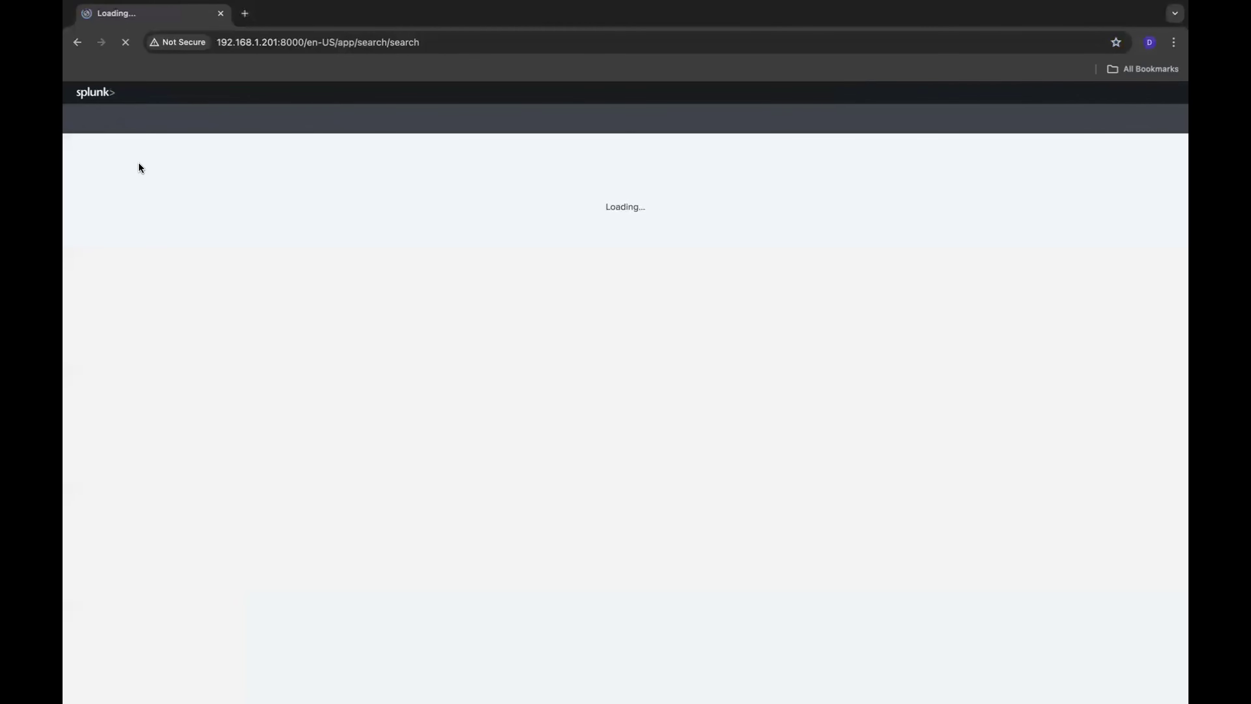
Run a search for index=web across all time
click(294, 187)
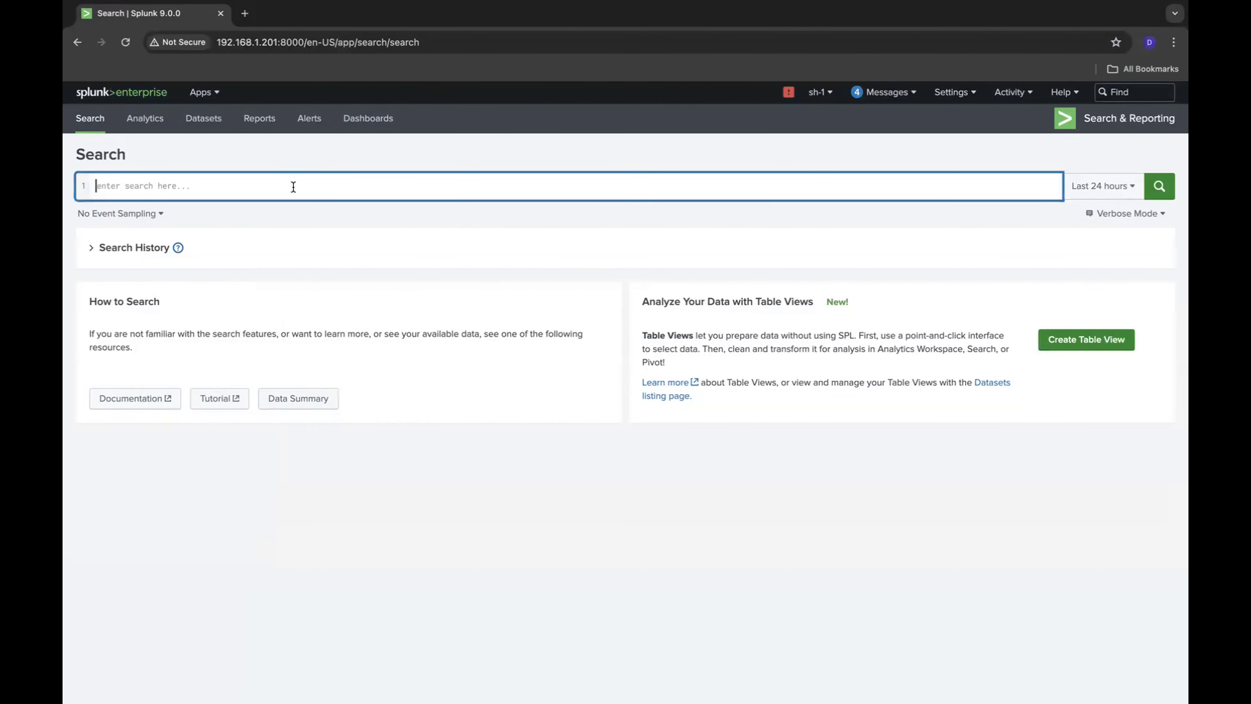
text(index)
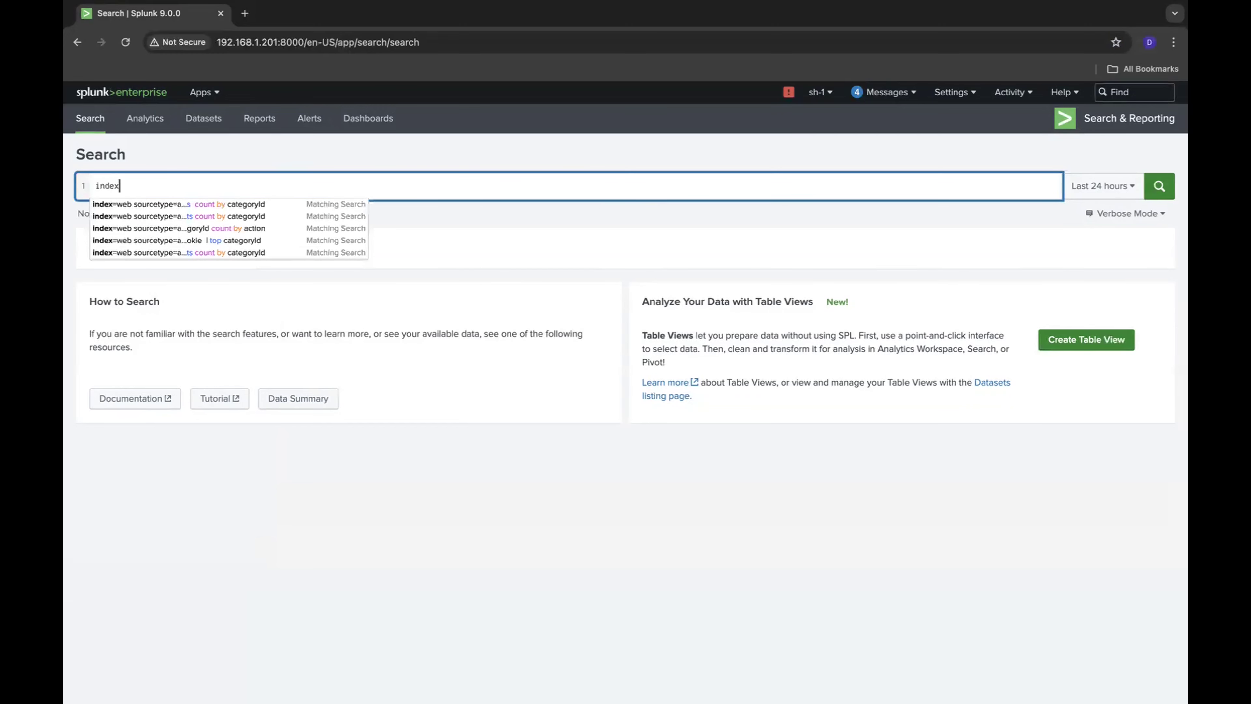
text(=web)
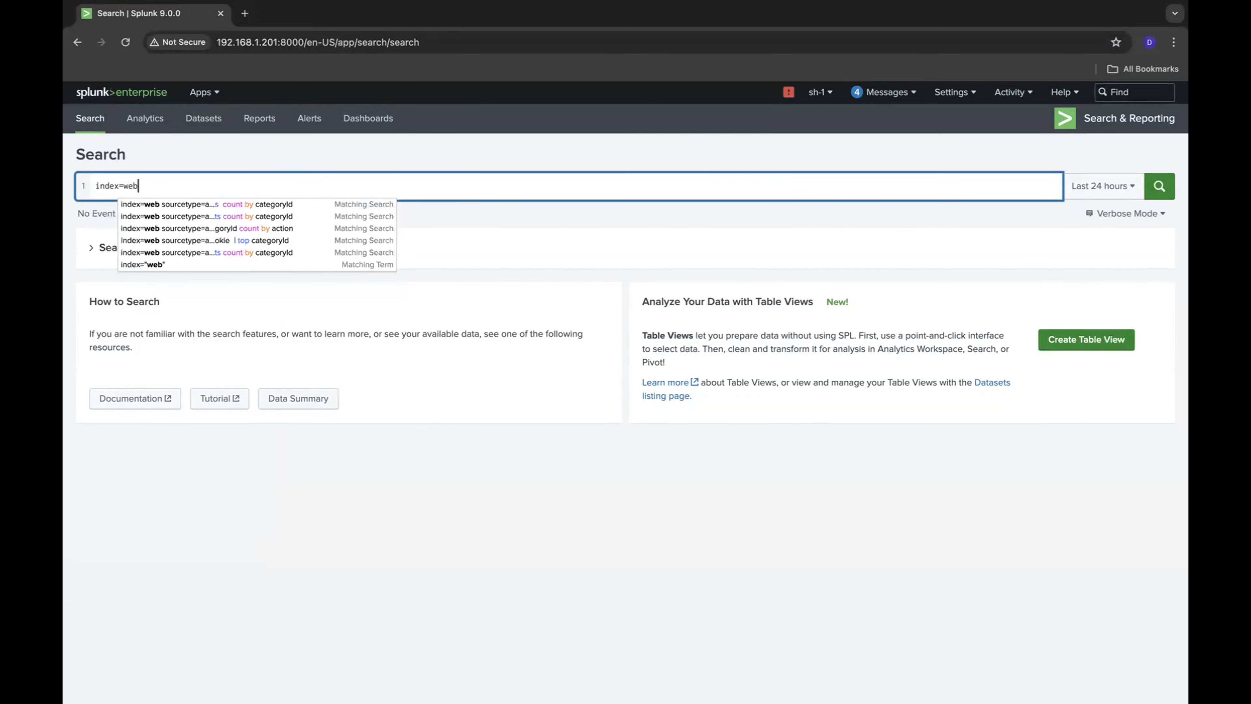
key(Return)
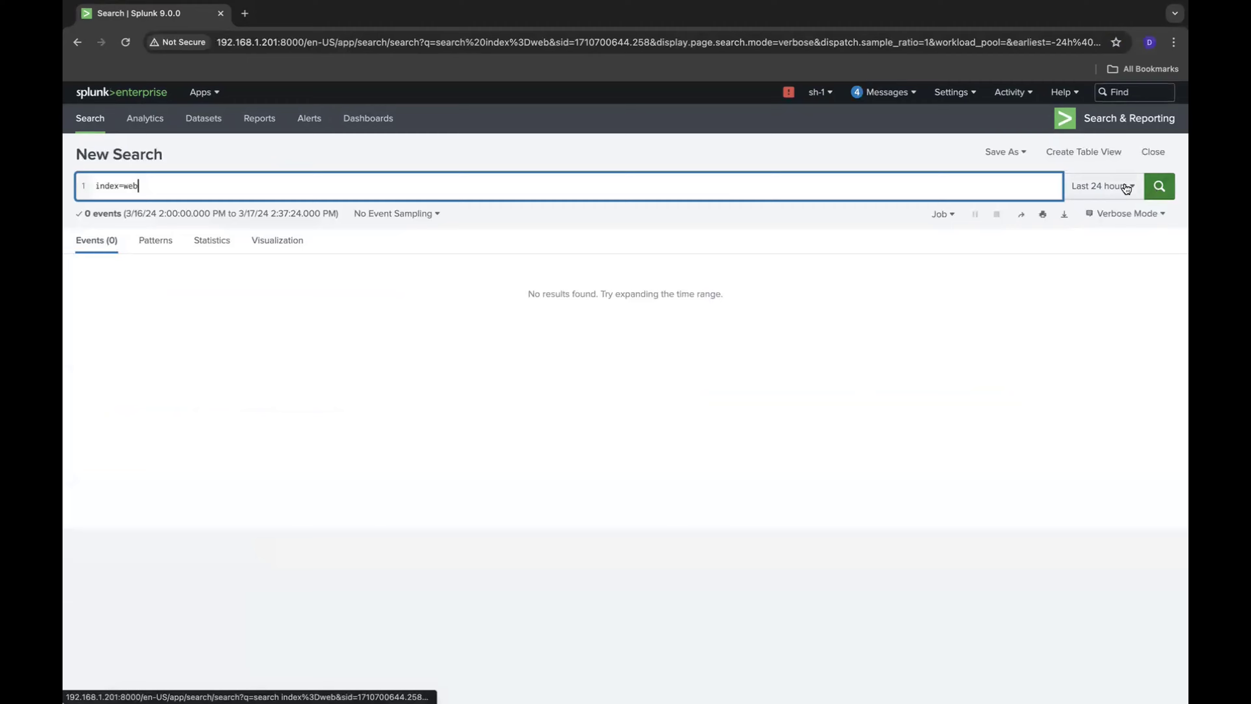
click(1101, 185)
click(1058, 260)
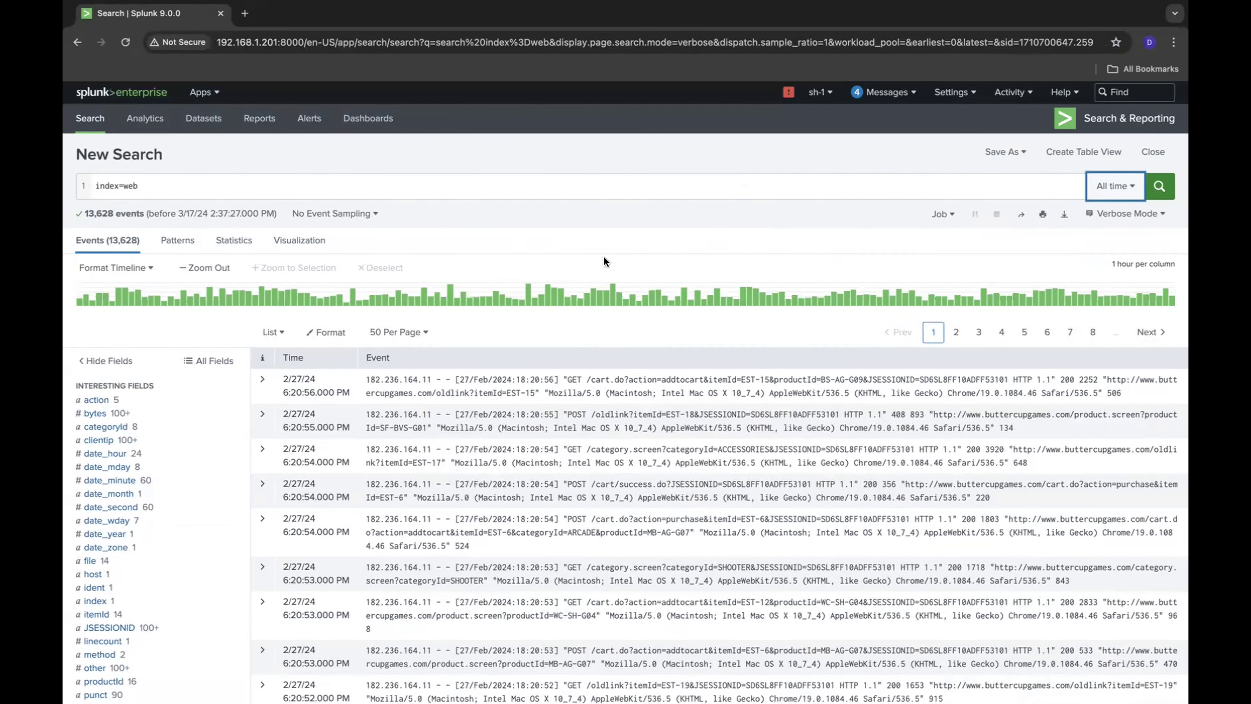
Narrow the search to events with sourcetype access_combined_wcookie
scroll(149, 402, down, 10)
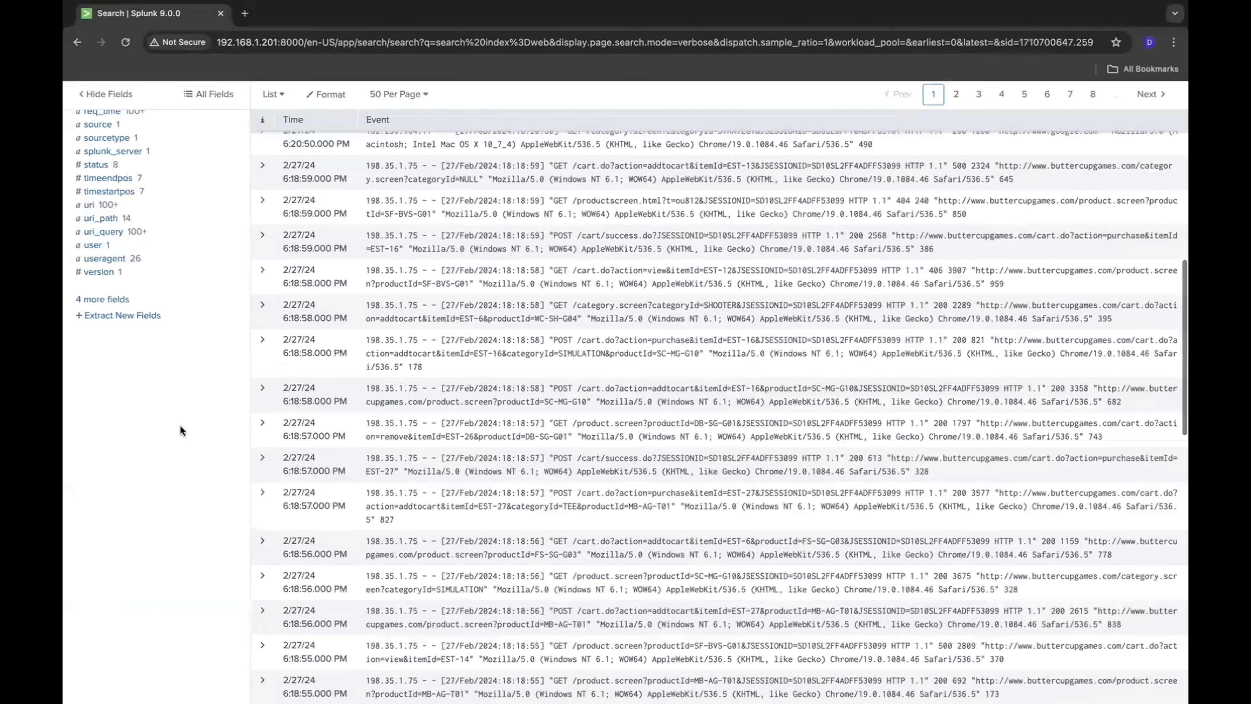
scroll(182, 291, up, 2)
click(155, 247)
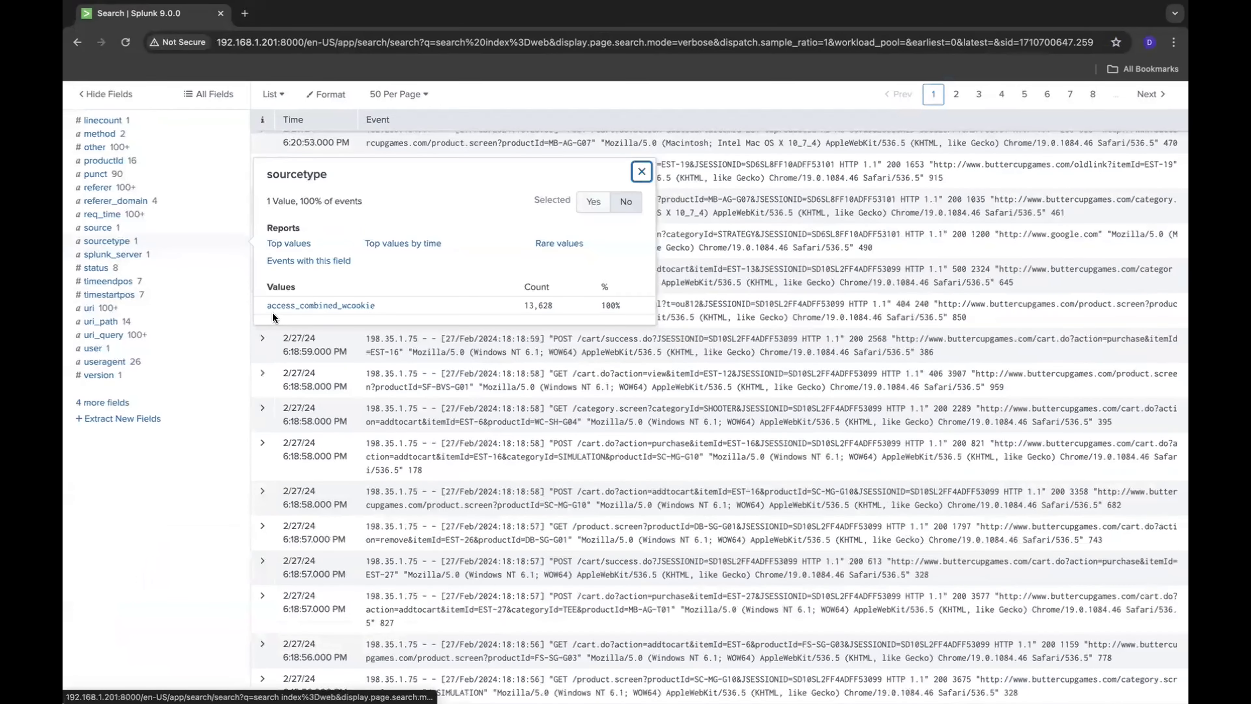
click(310, 313)
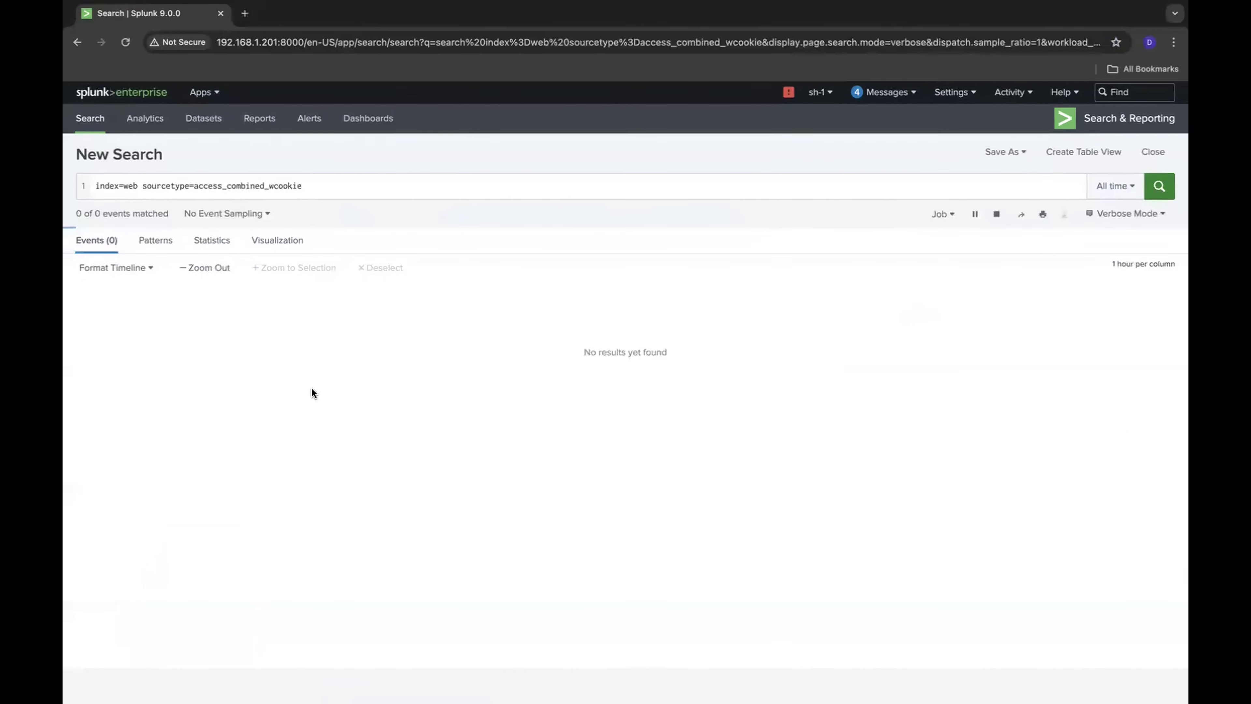
click(313, 188)
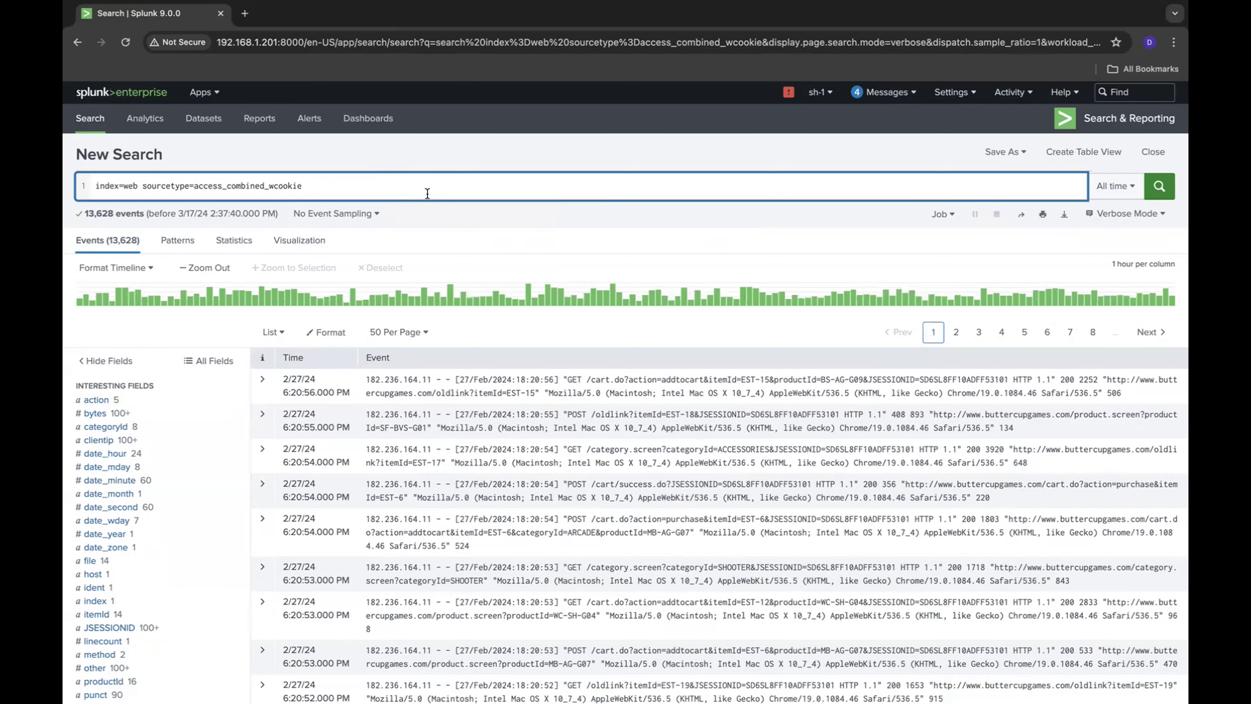
click(525, 156)
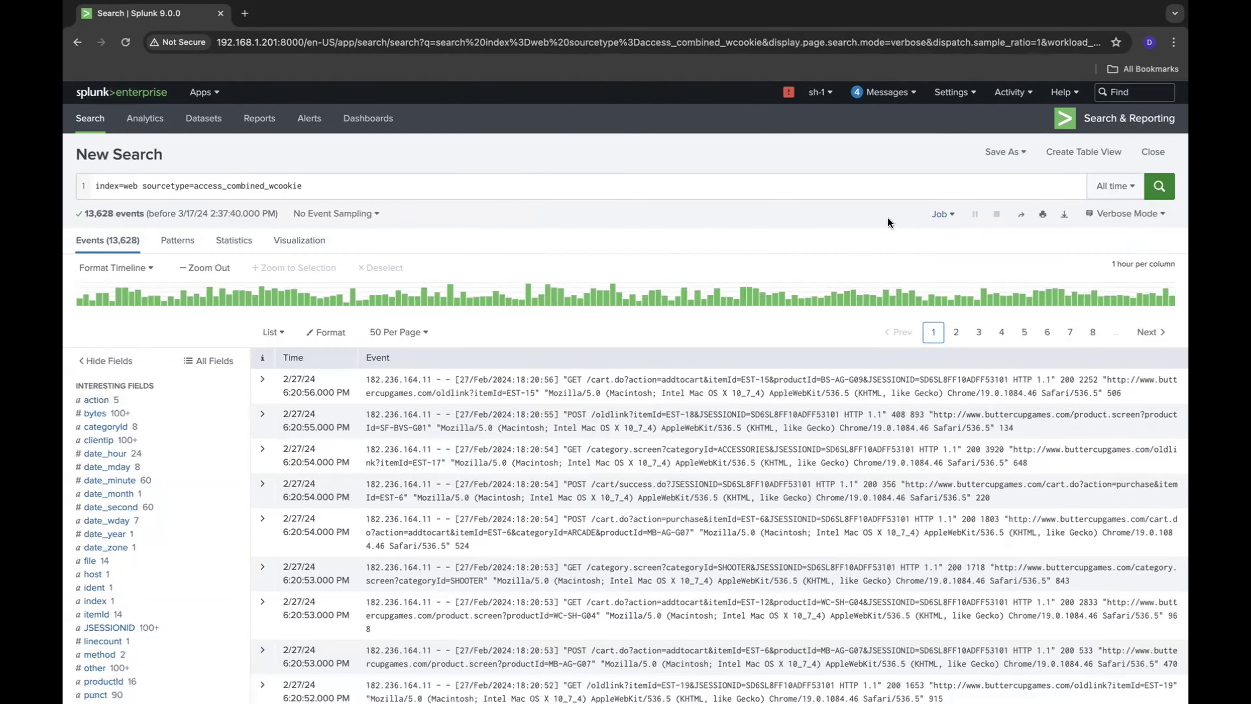
click(998, 162)
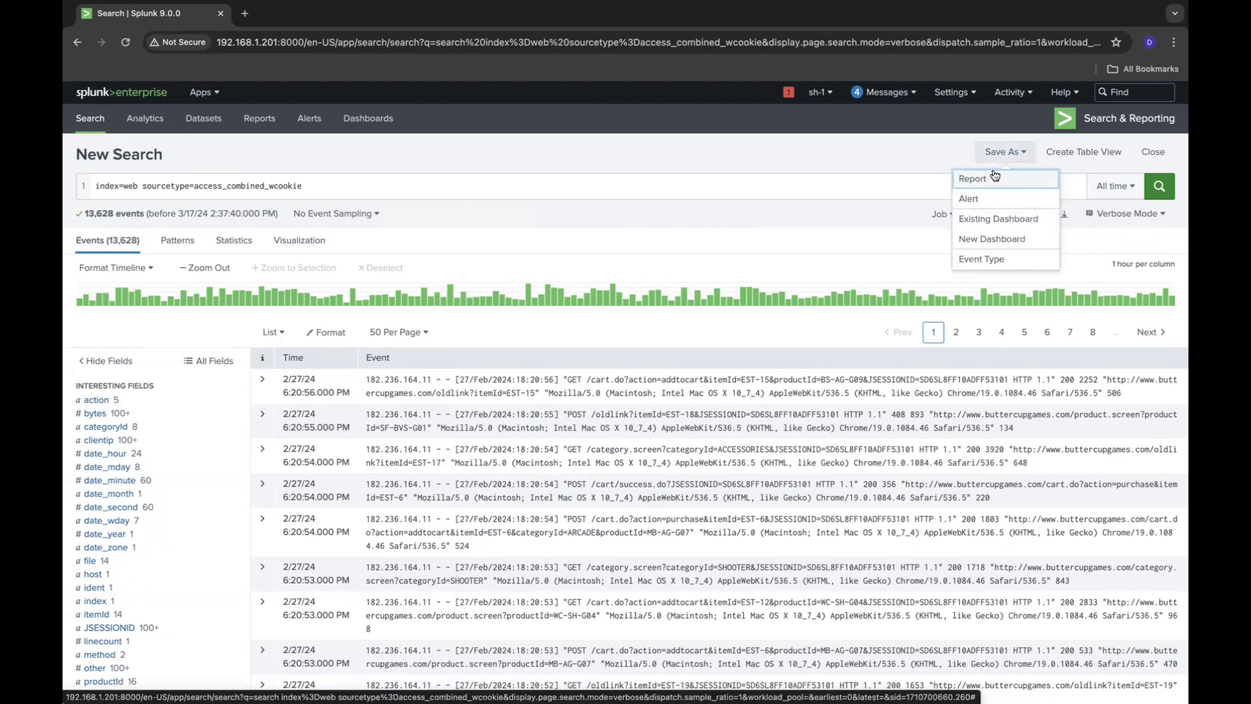
click(884, 168)
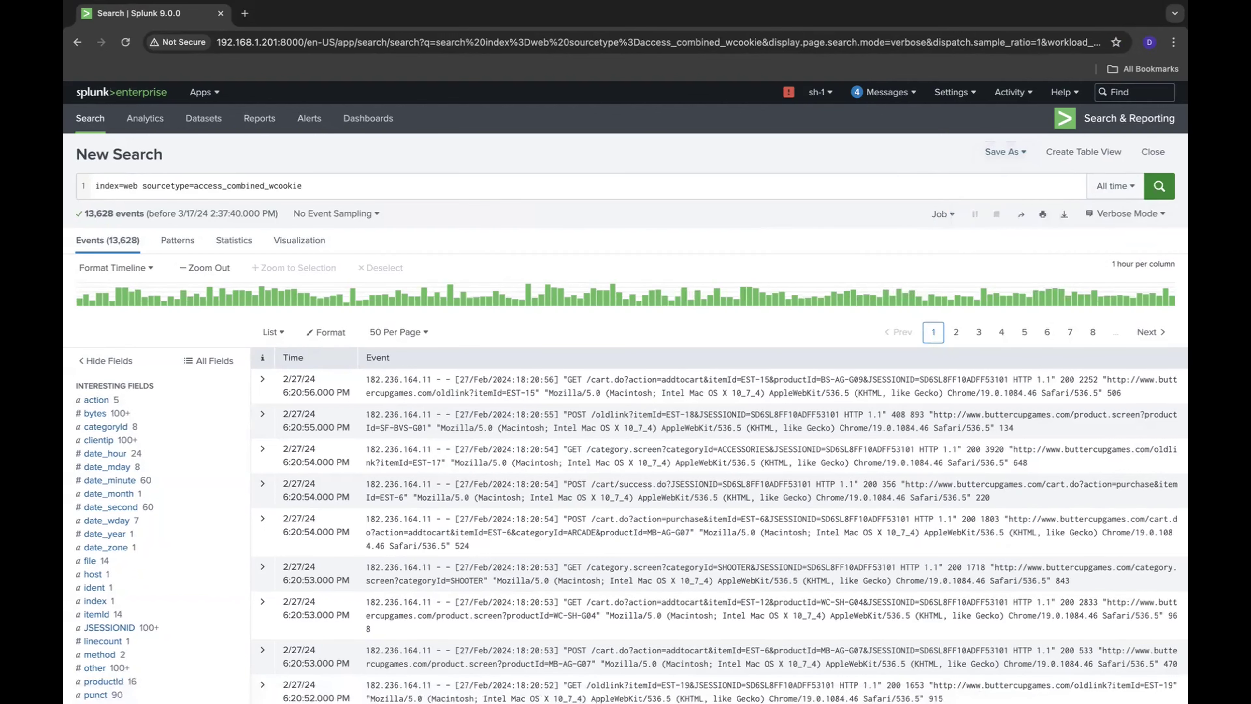
Filter the web events by the action field value purchase
click(155, 412)
click(156, 400)
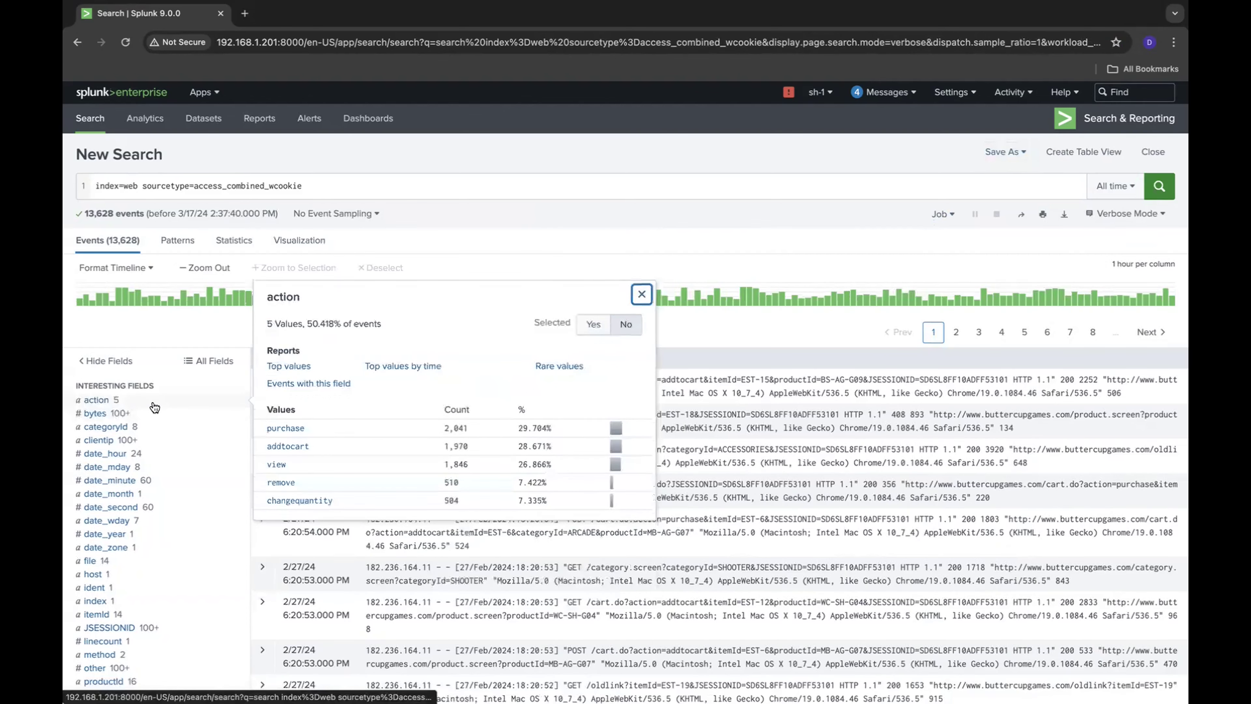
click(287, 429)
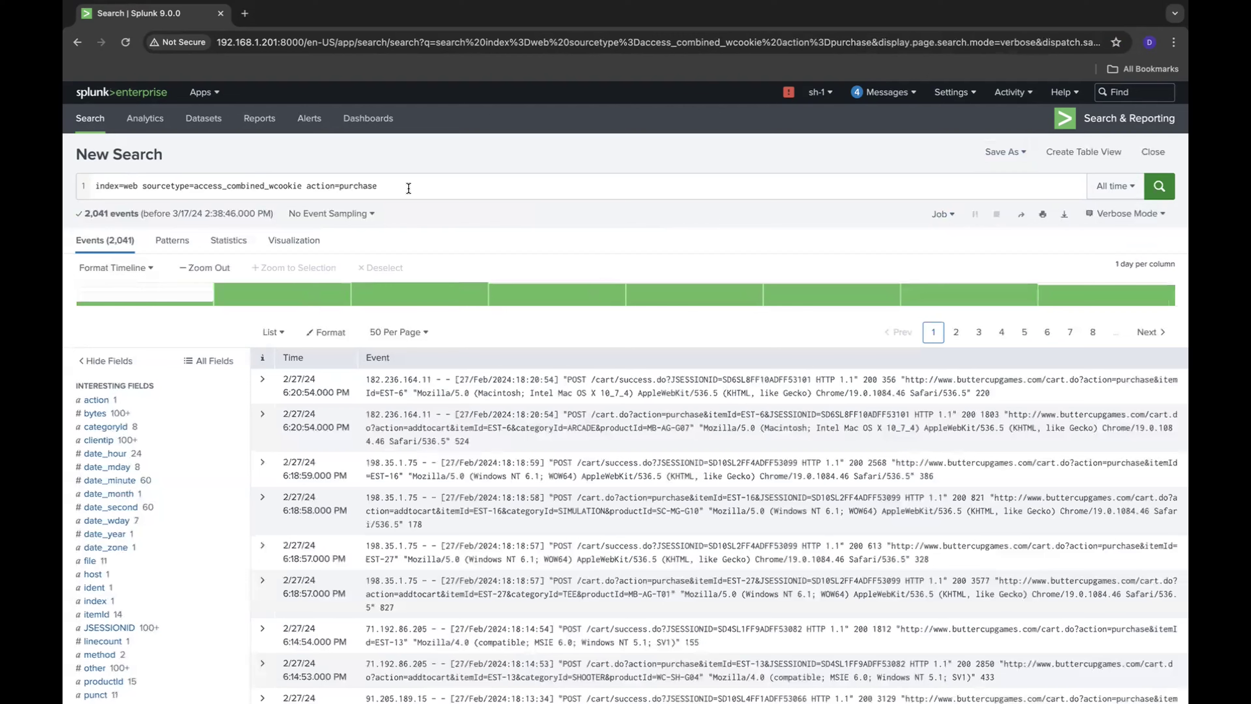
Restrict the purchase events to those whose status field is 200
click(408, 188)
text(sta)
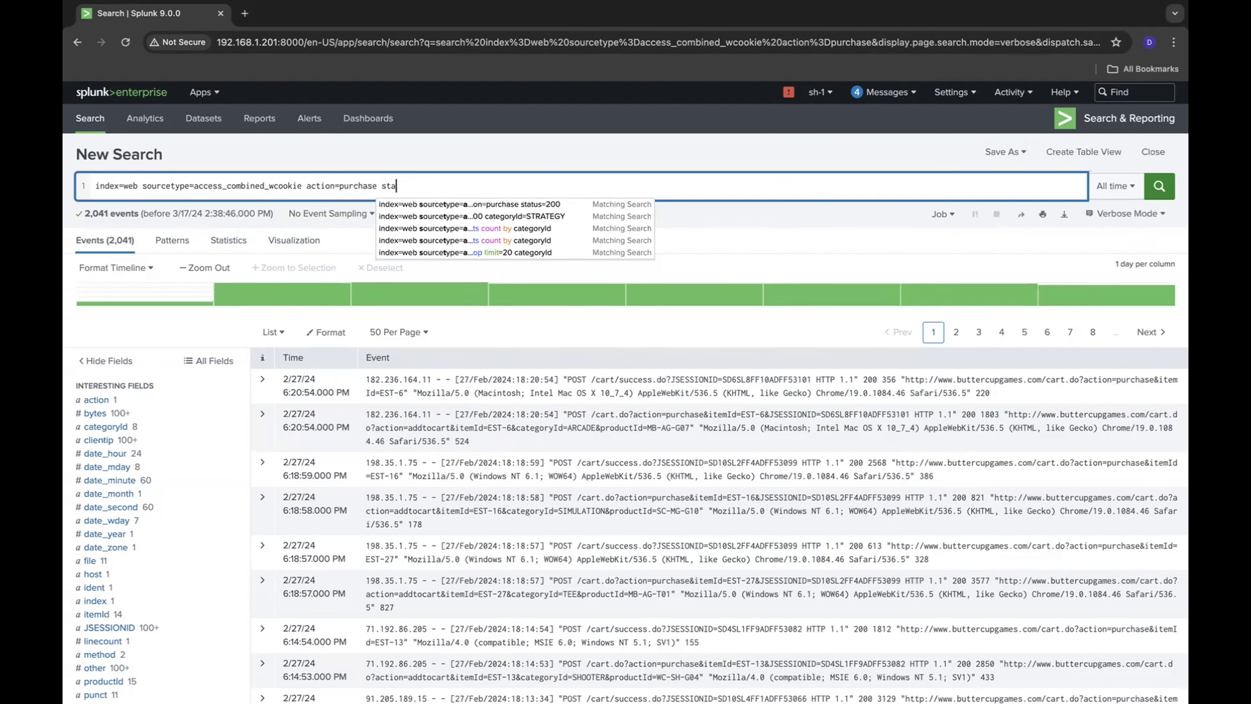
scroll(178, 446, down, 3)
scroll(161, 522, down, 3)
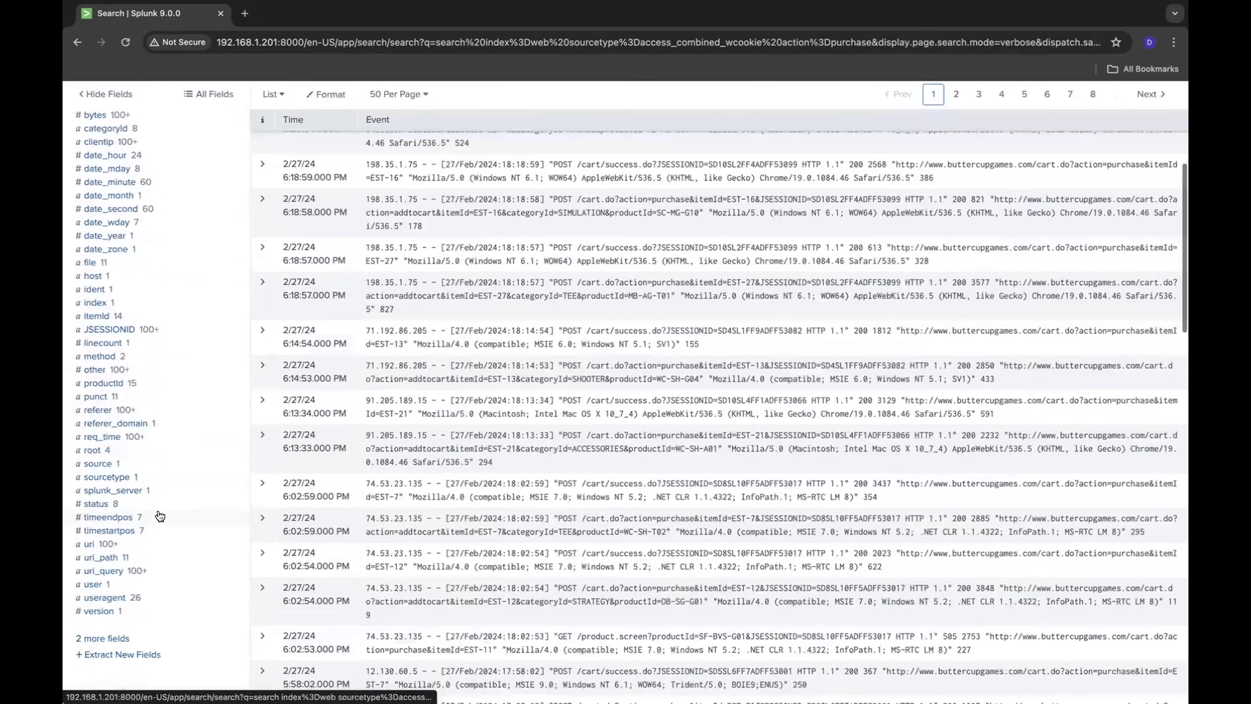
click(101, 503)
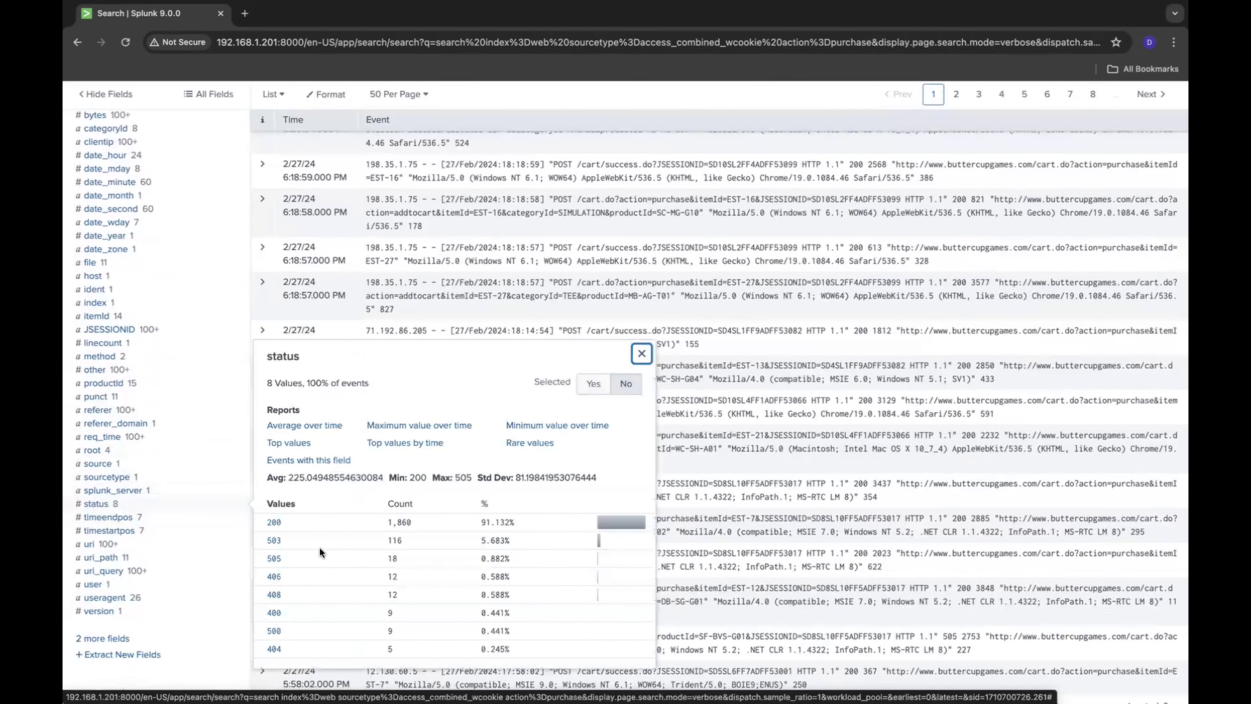
click(274, 521)
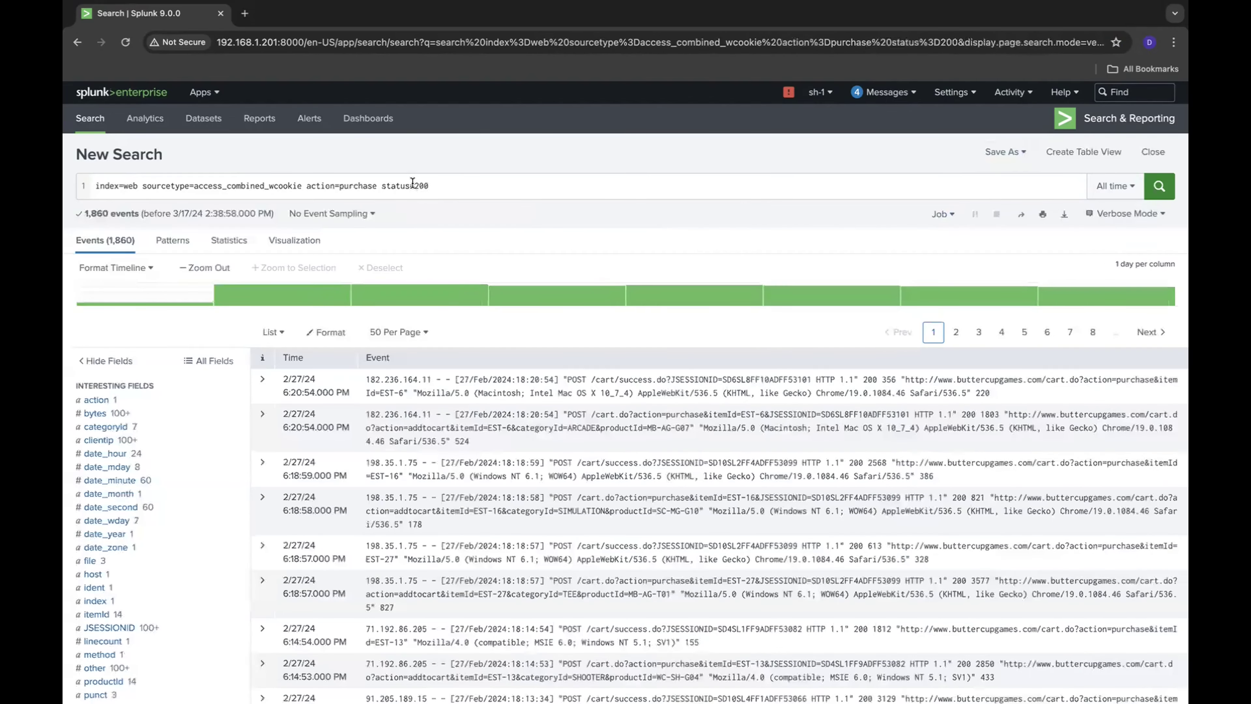
Change the status condition in the query to status!=200 and rerun the search
click(414, 186)
key(Left)
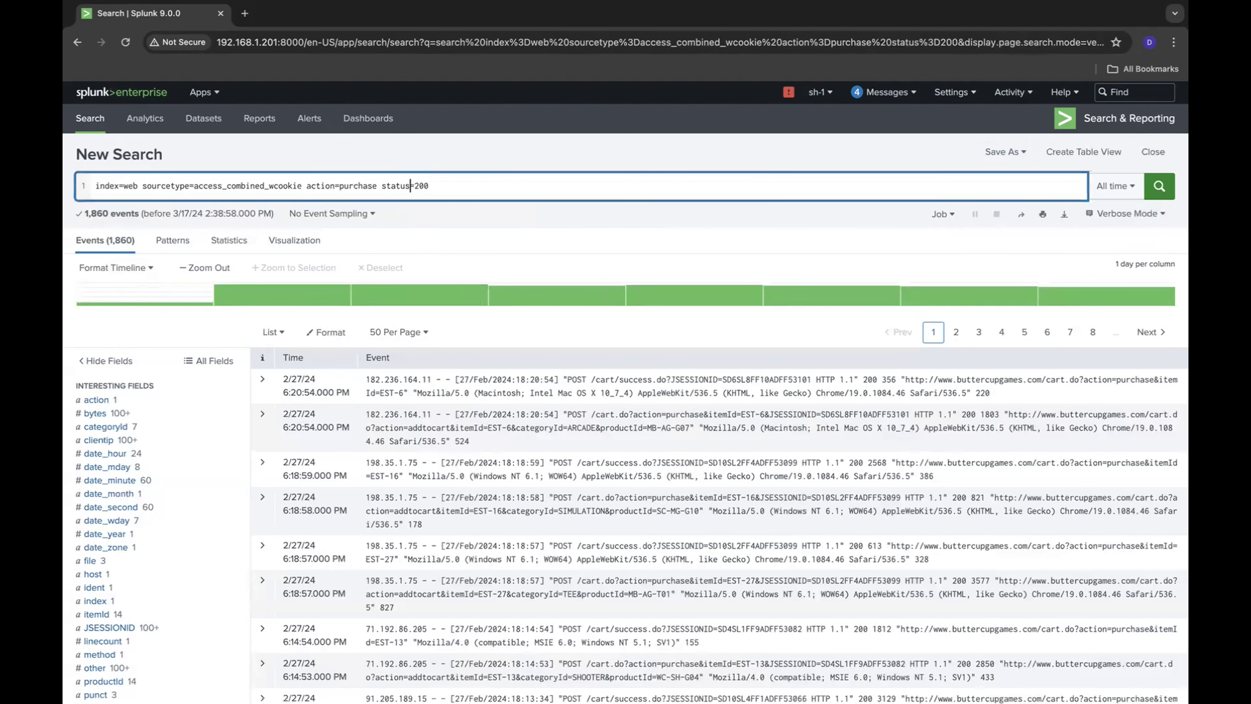
text(!)
key(Return)
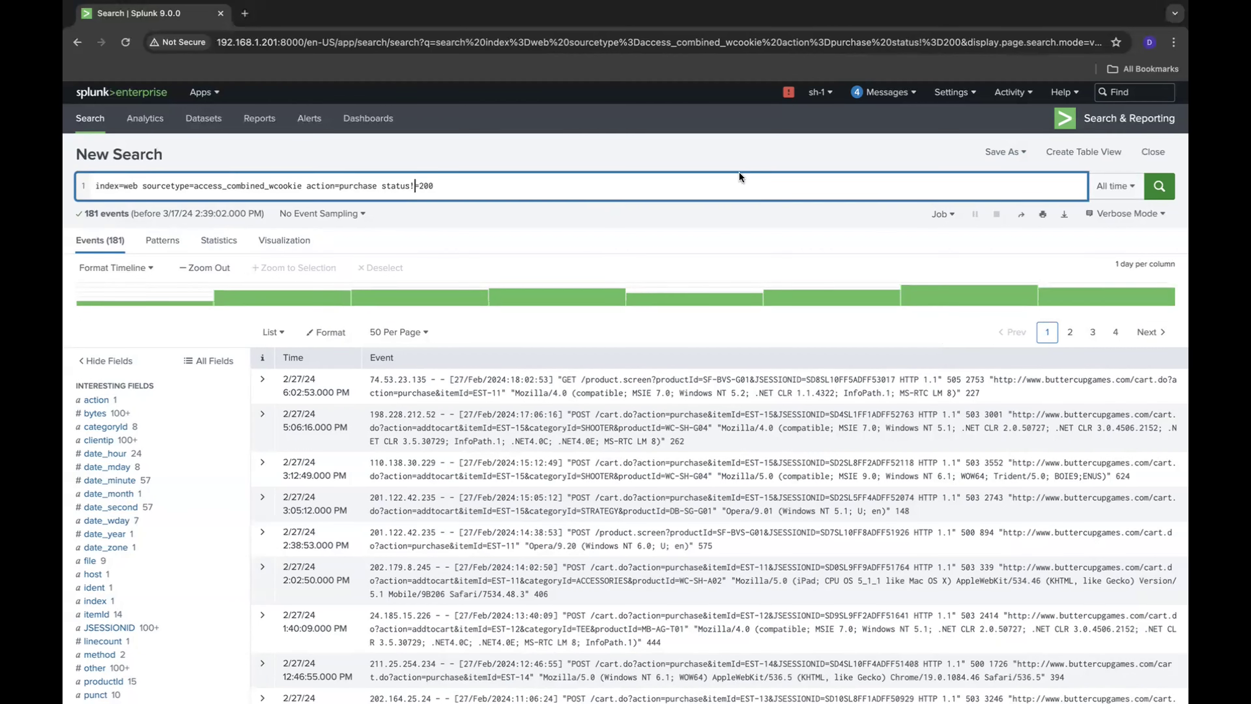
Start saving the current search as a report
click(1004, 152)
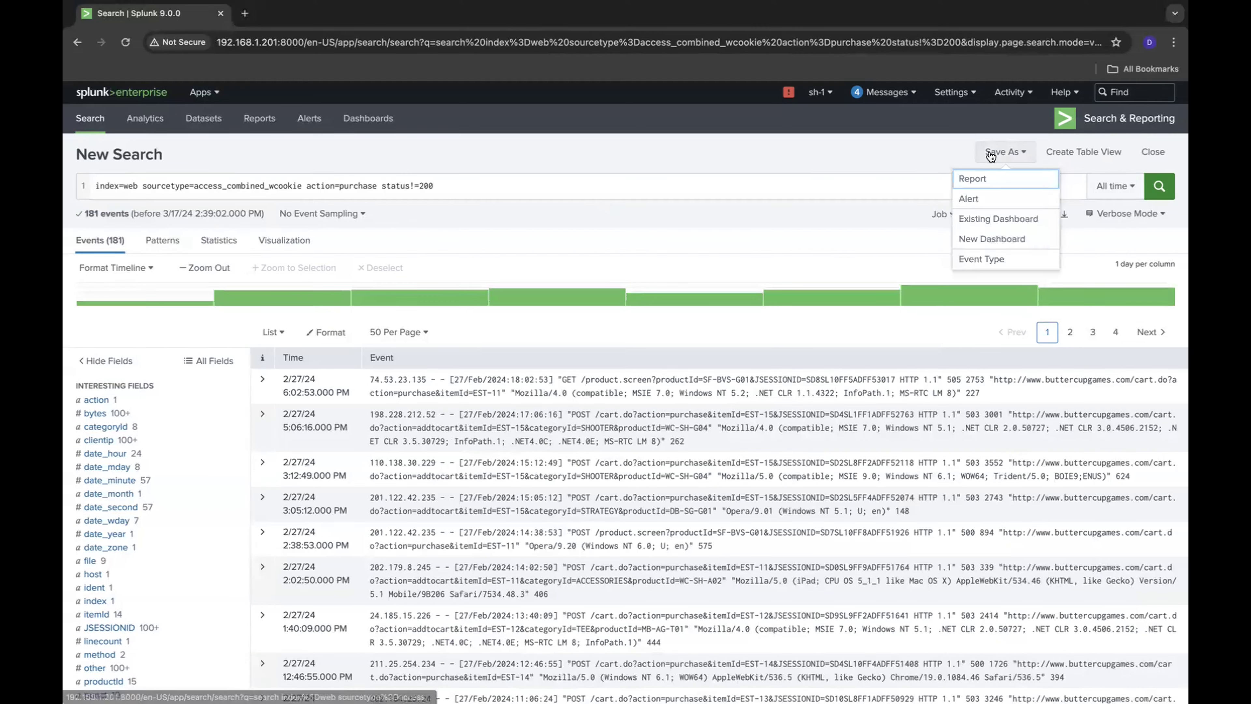
click(993, 182)
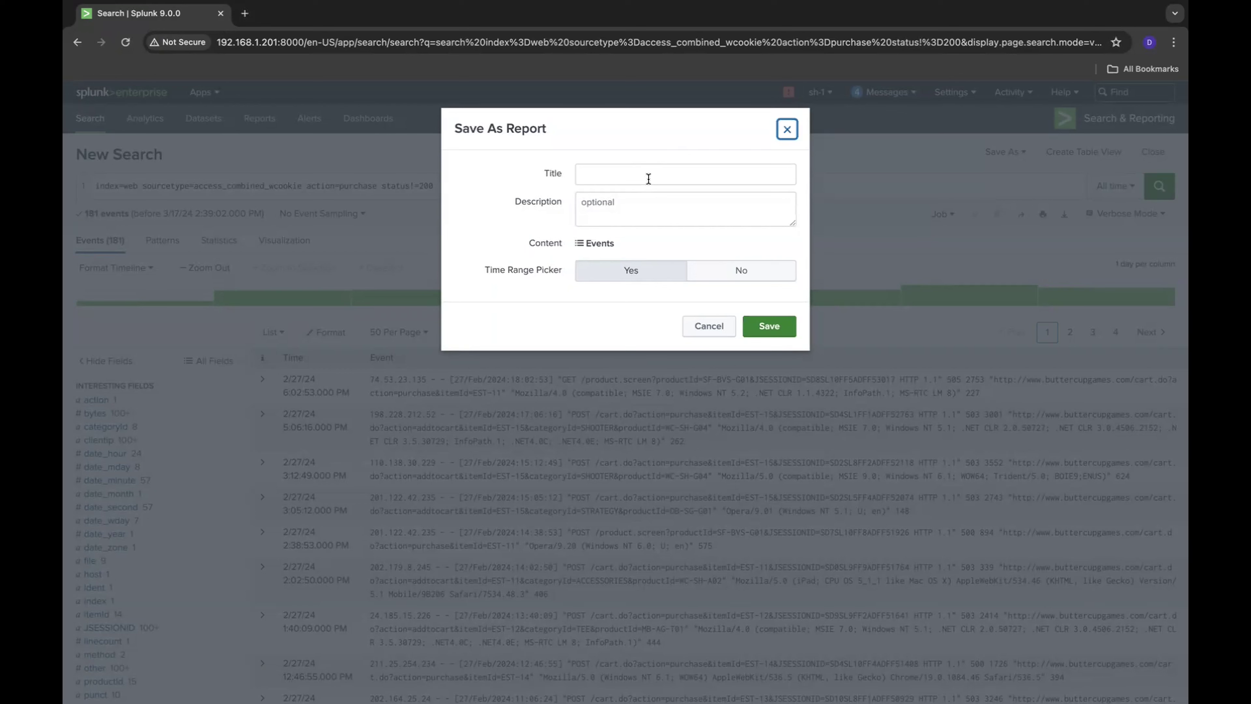
click(648, 179)
text(de)
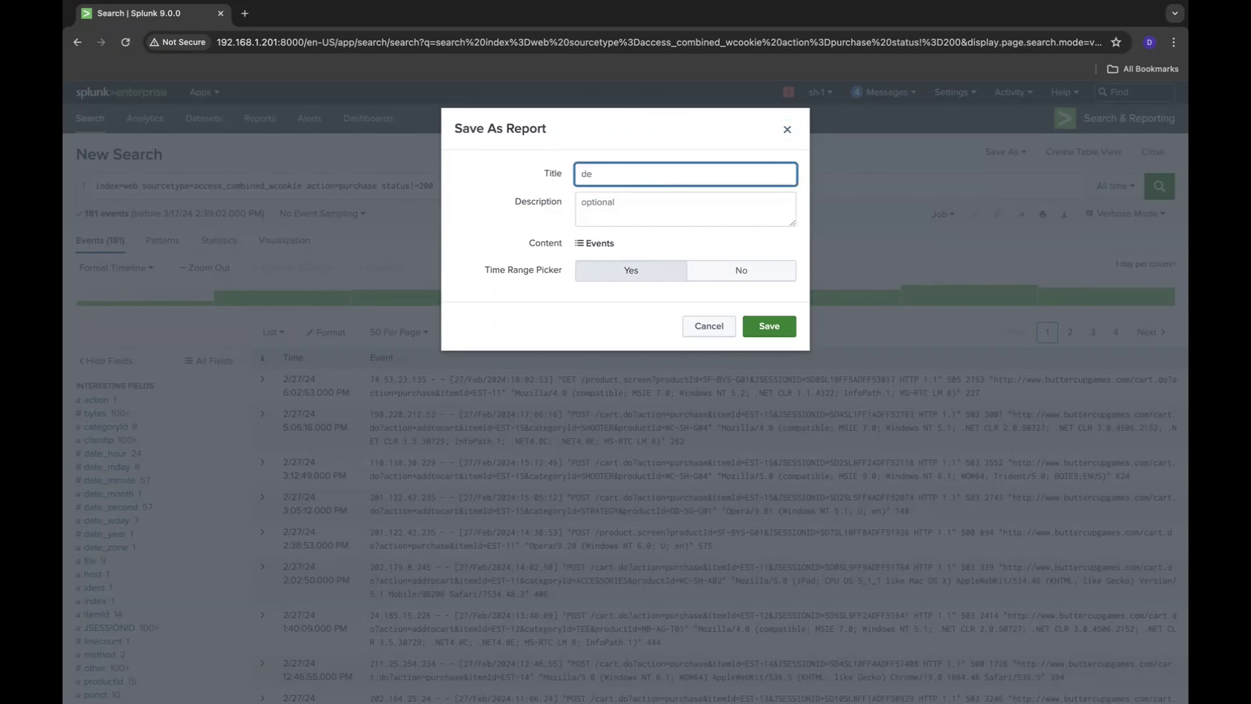
text(part)
text(_report)
key(BackSpace)
key(BackSpace)
key(BackSpace)
key(BackSpace)
key(BackSpace)
key(BackSpace)
key(BackSpace)
key(BackSpace)
key(BackSpace)
key(BackSpace)
key(BackSpace)
key(BackSpace)
key(BackSpace)
Title the report sales_report_failedpurchasing
text(sales_report_failedpurchasing)
double_click(589, 174)
click(616, 175)
double_click(616, 175)
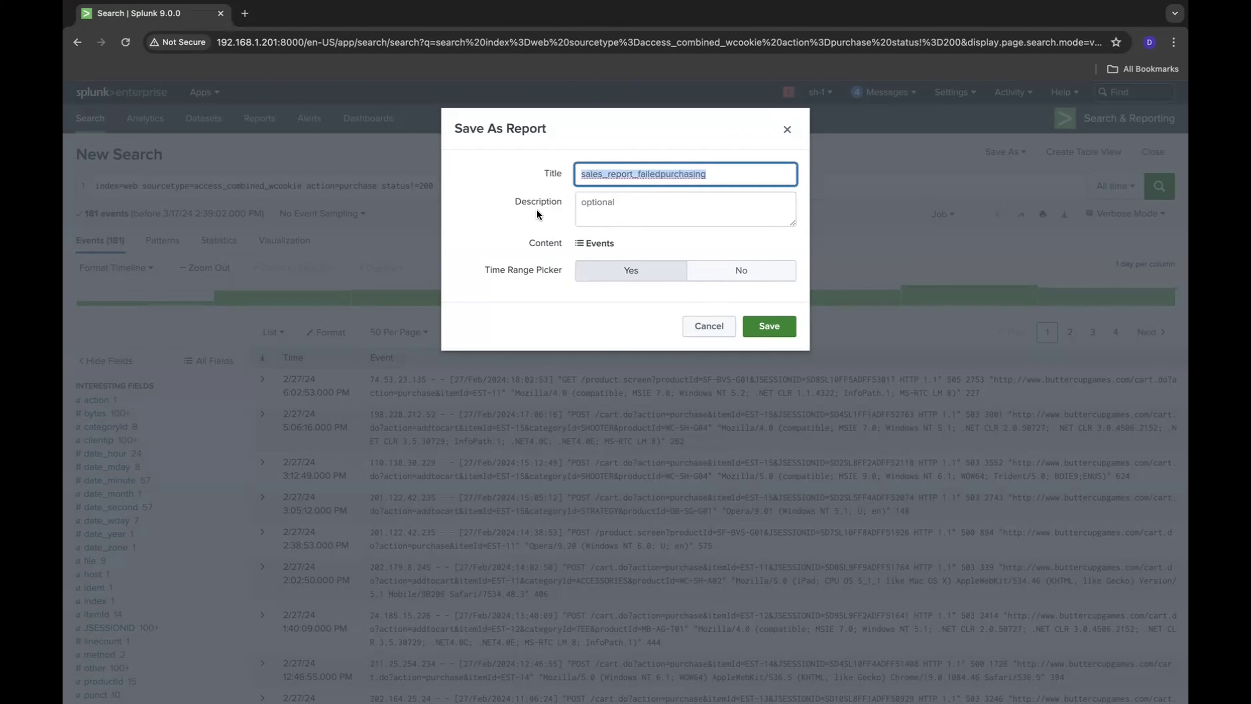
Enter the report description "Failed purchased by the customers." with correct spelling and save the report
click(631, 213)
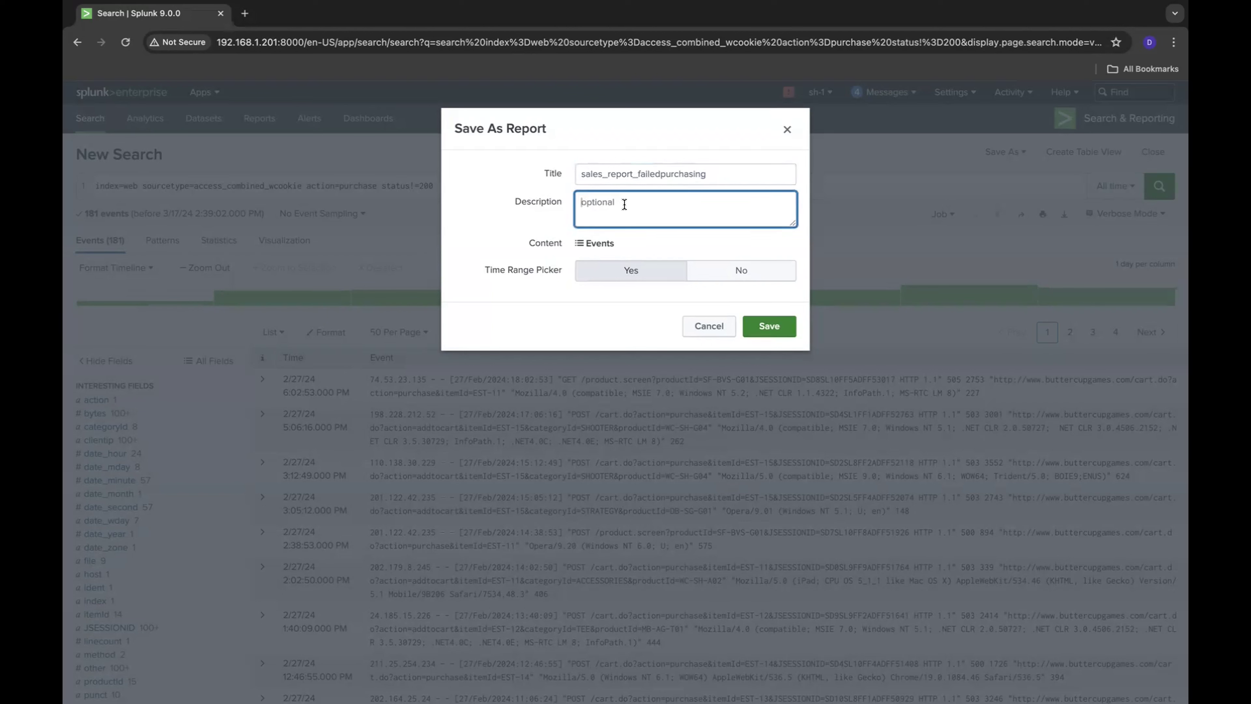
text(Failed purchased by the cutomers.)
click(545, 232)
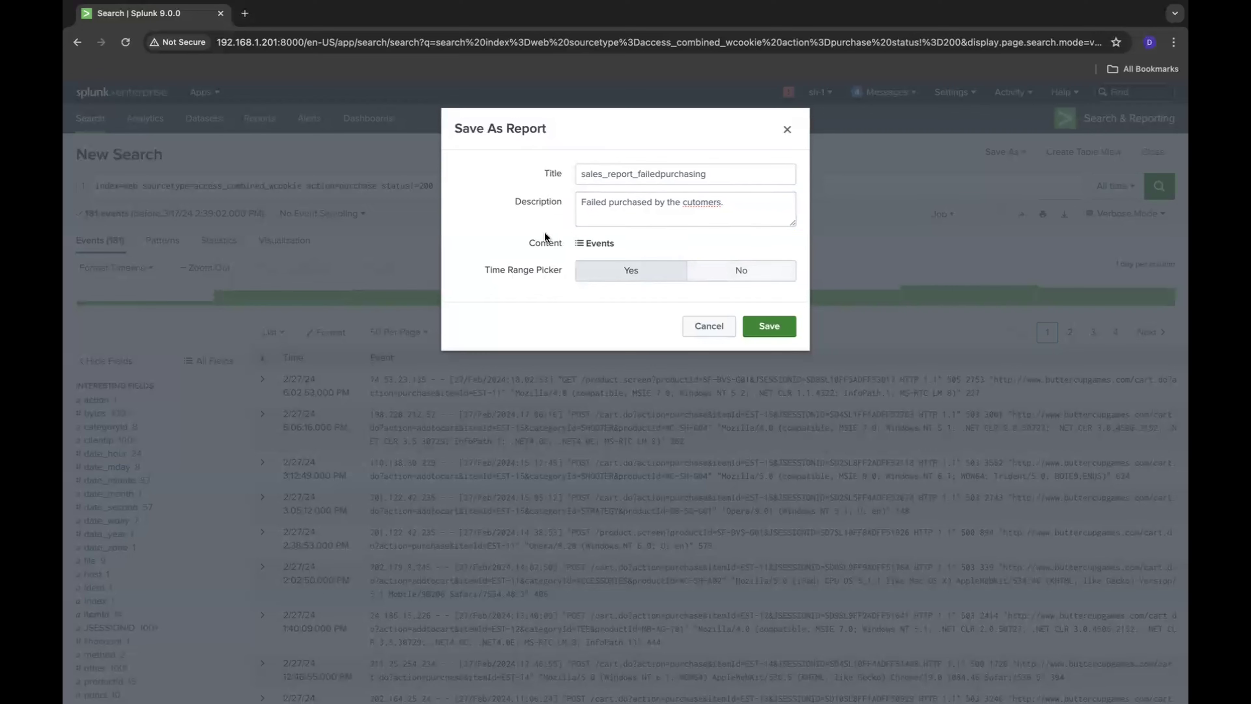
right_click(708, 202)
click(622, 311)
click(769, 325)
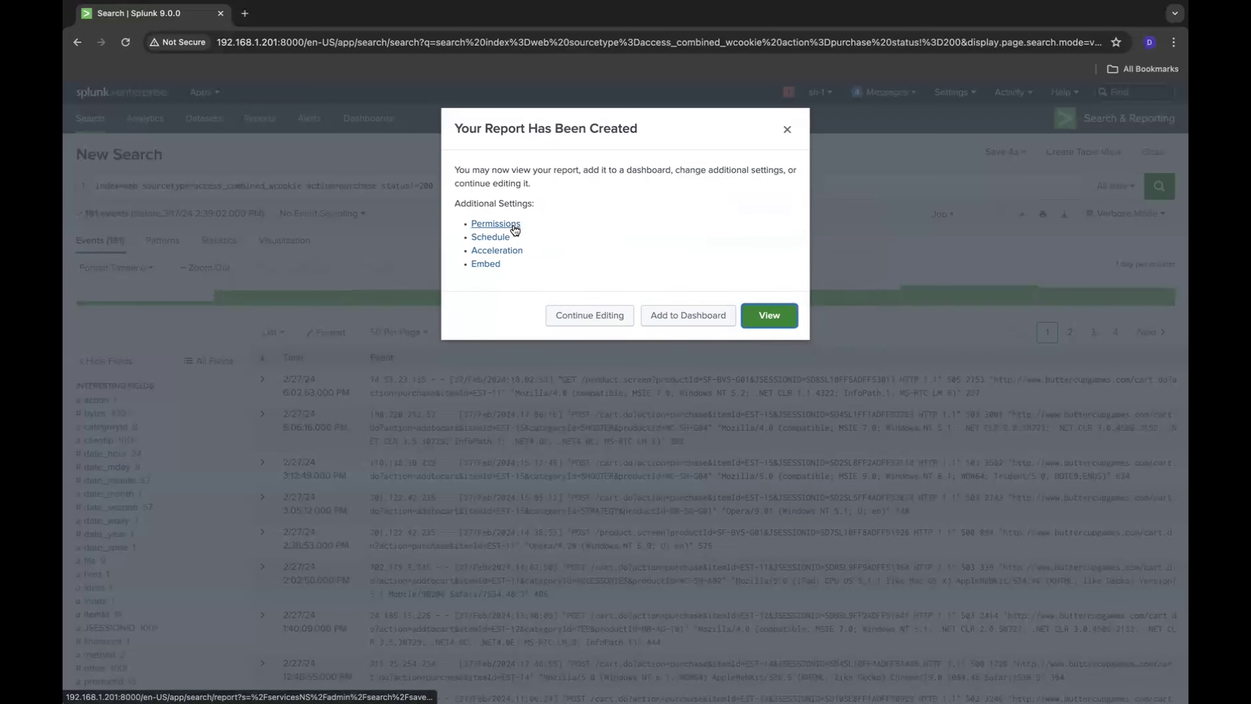
Examine the new report's display permissions, time range presets and available editing options
click(512, 226)
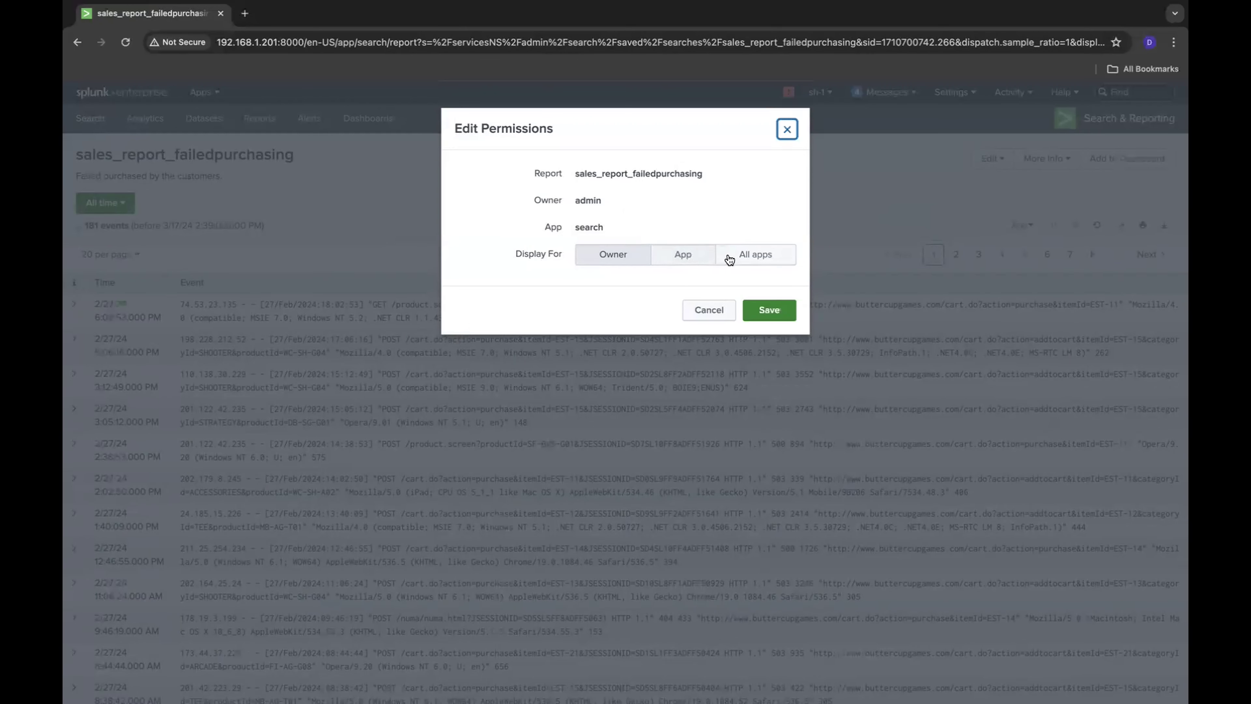
click(709, 311)
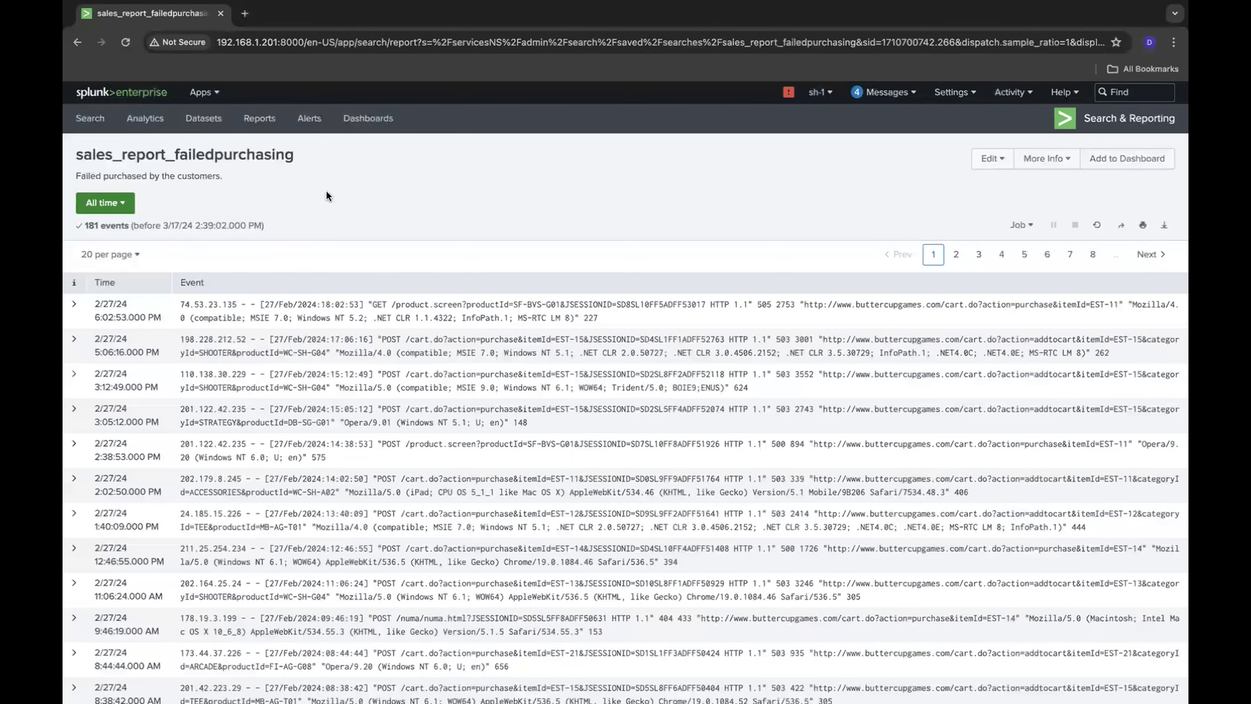
click(111, 204)
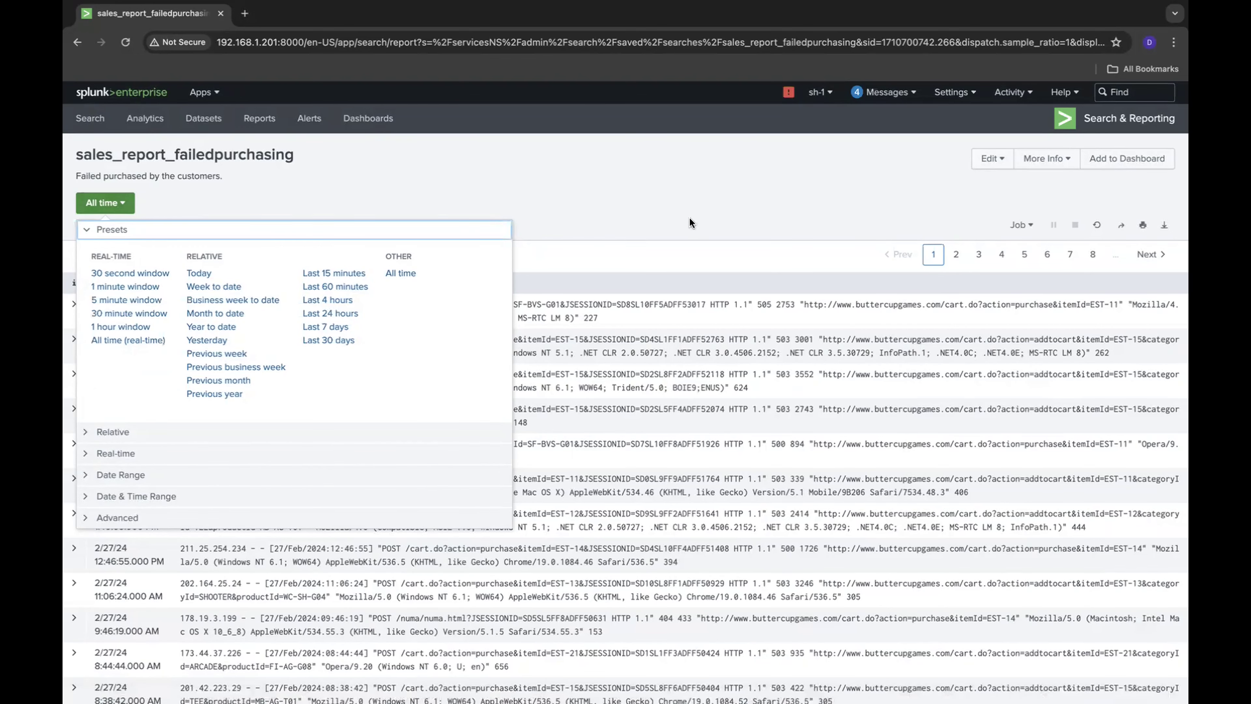
click(688, 205)
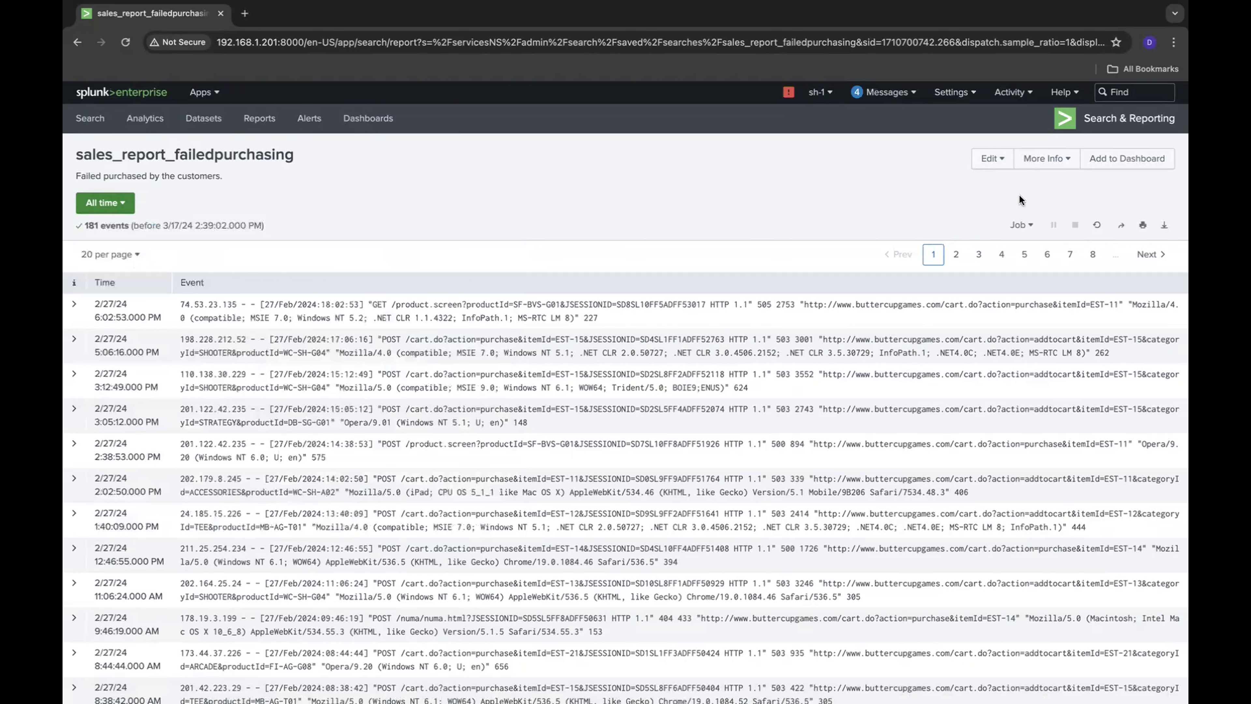
click(984, 165)
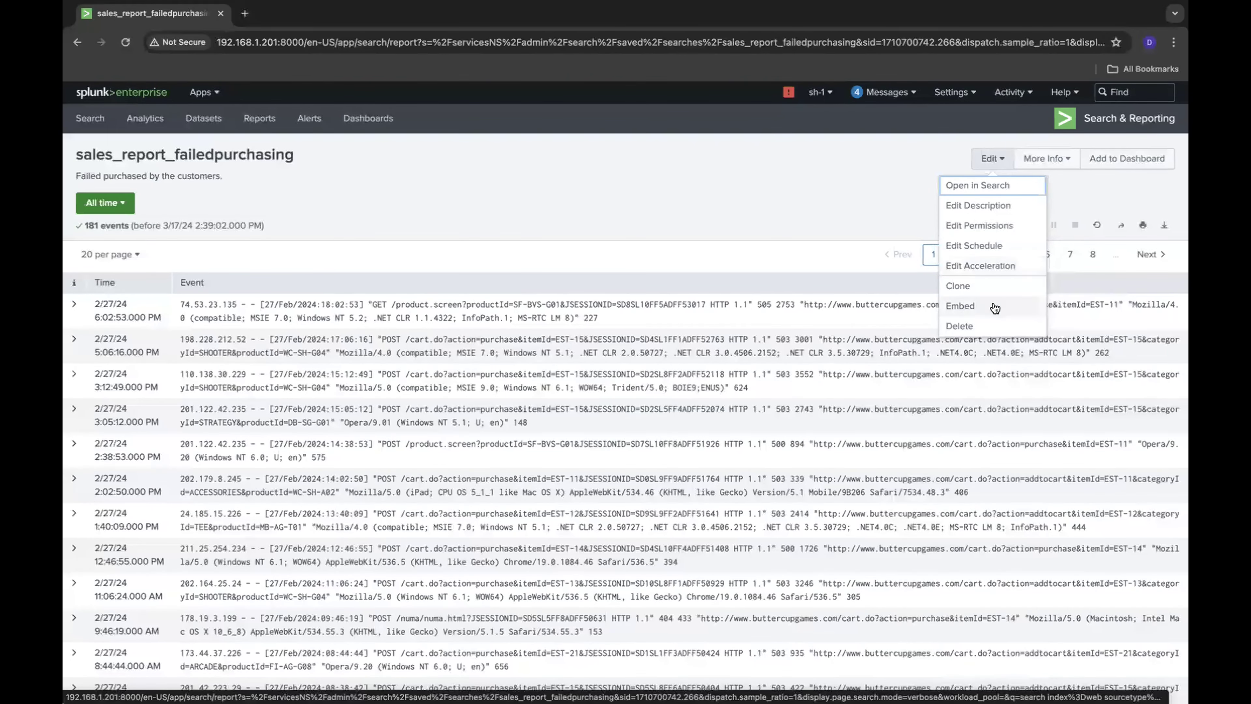
click(882, 183)
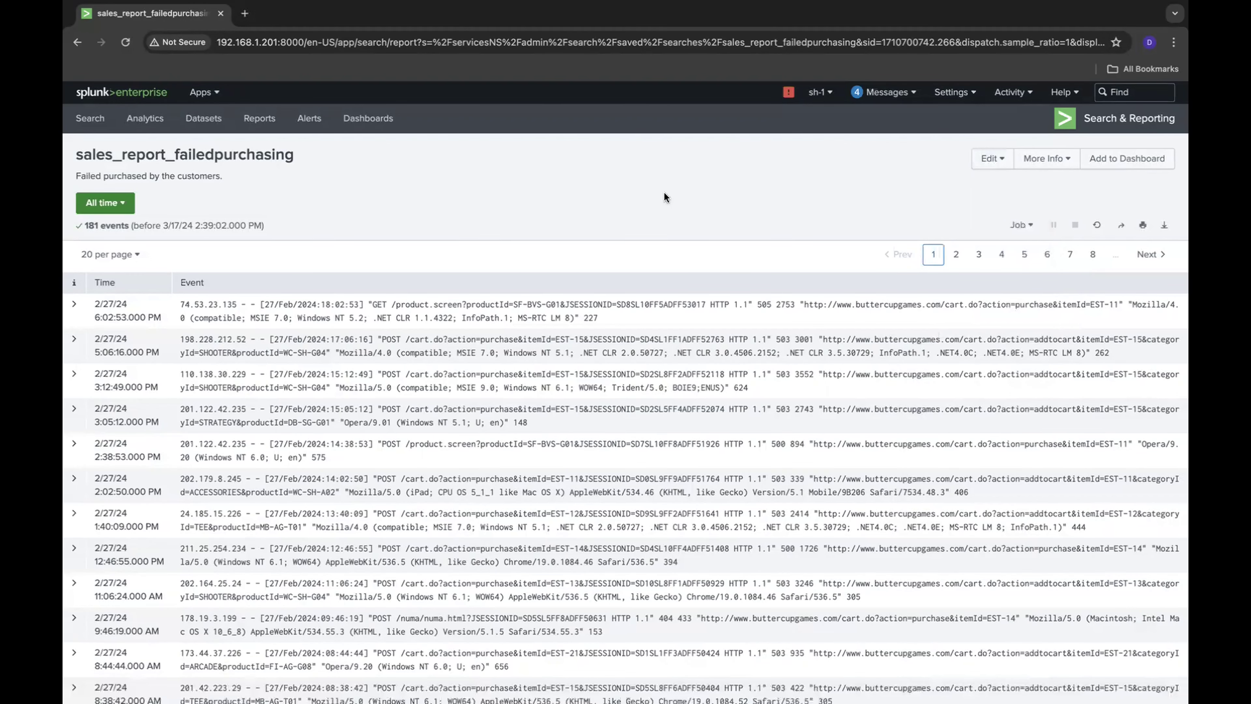
Return to the failed purchase search and examine the report options for the action field
click(78, 42)
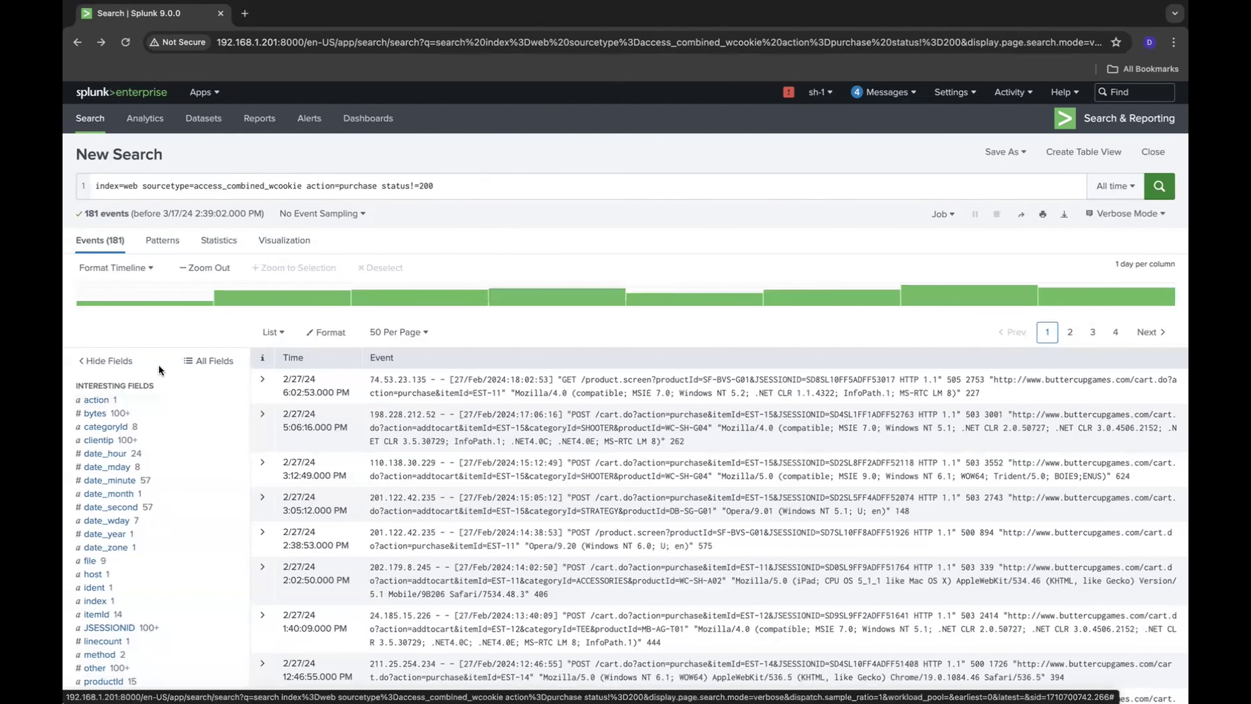
click(127, 400)
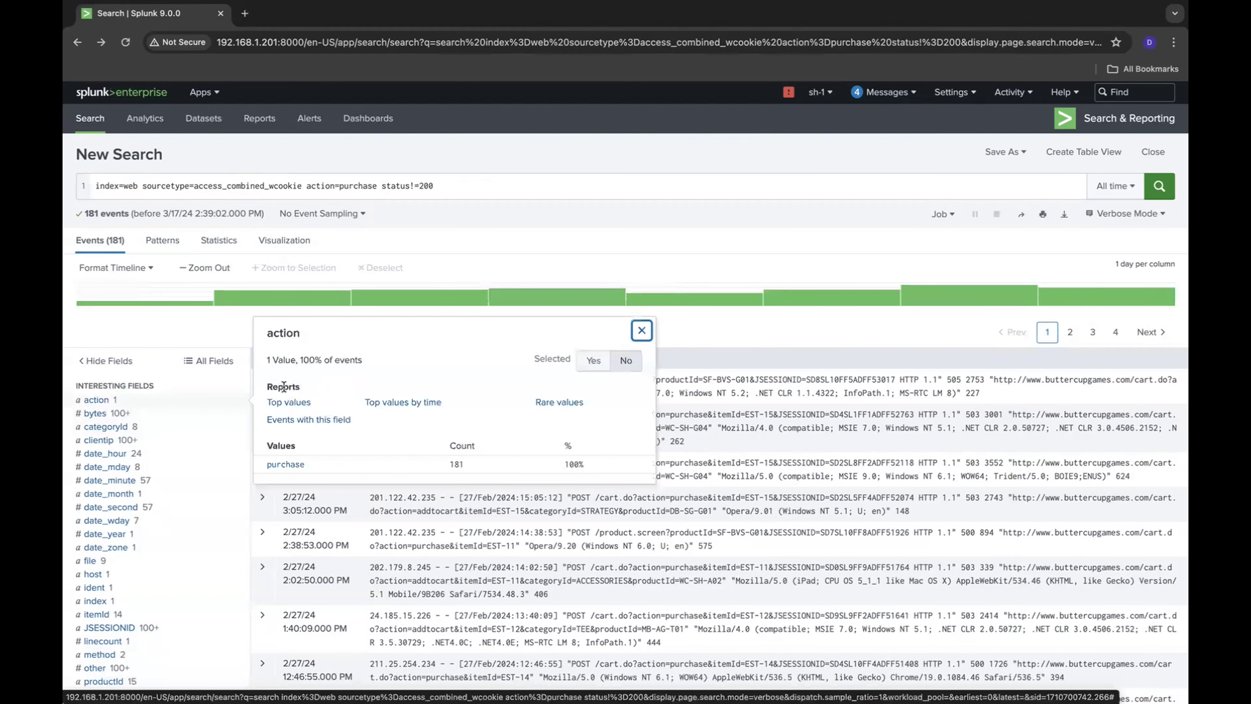
double_click(272, 387)
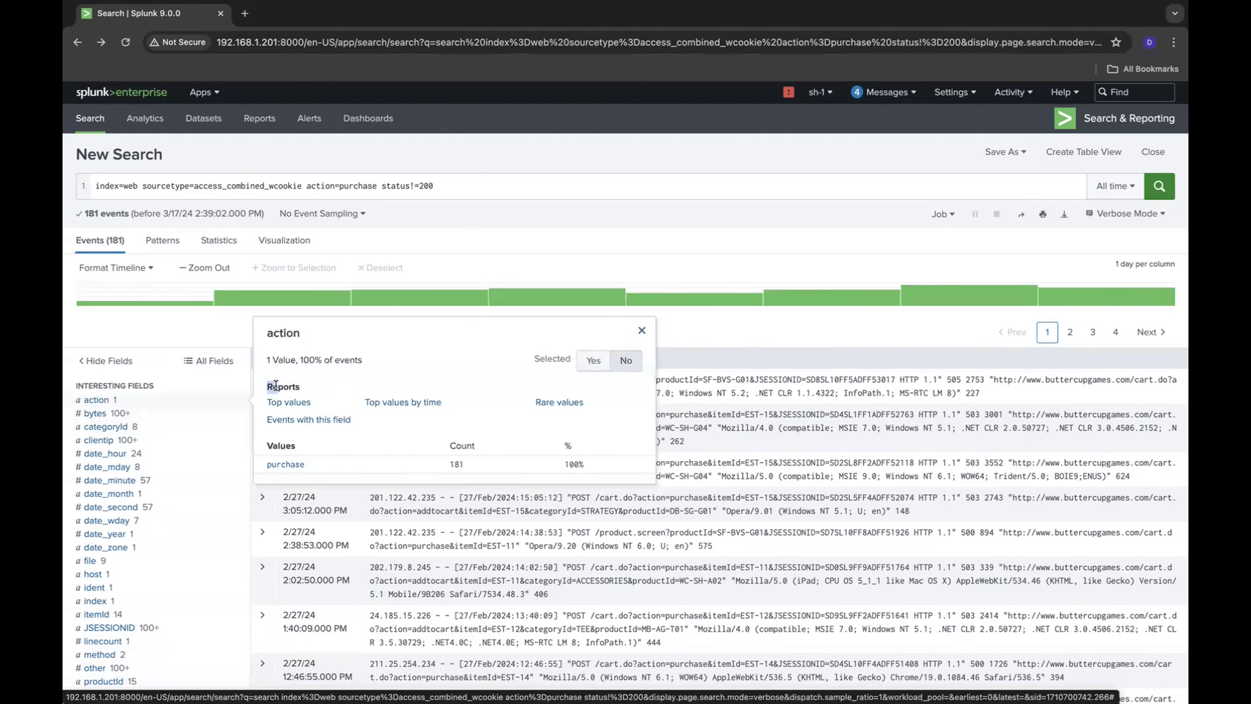
click(331, 377)
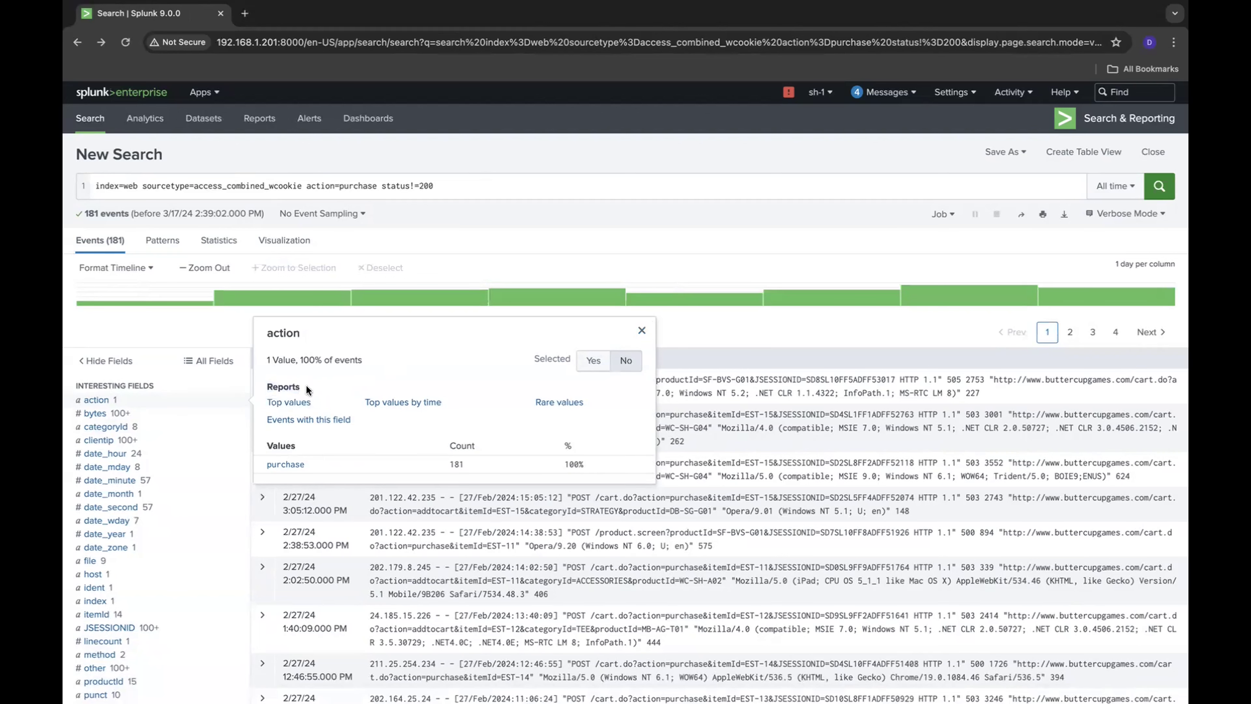
drag(306, 389, 254, 390)
click(414, 347)
Change the search condition to status=200 and run the search for successful purchases
click(443, 186)
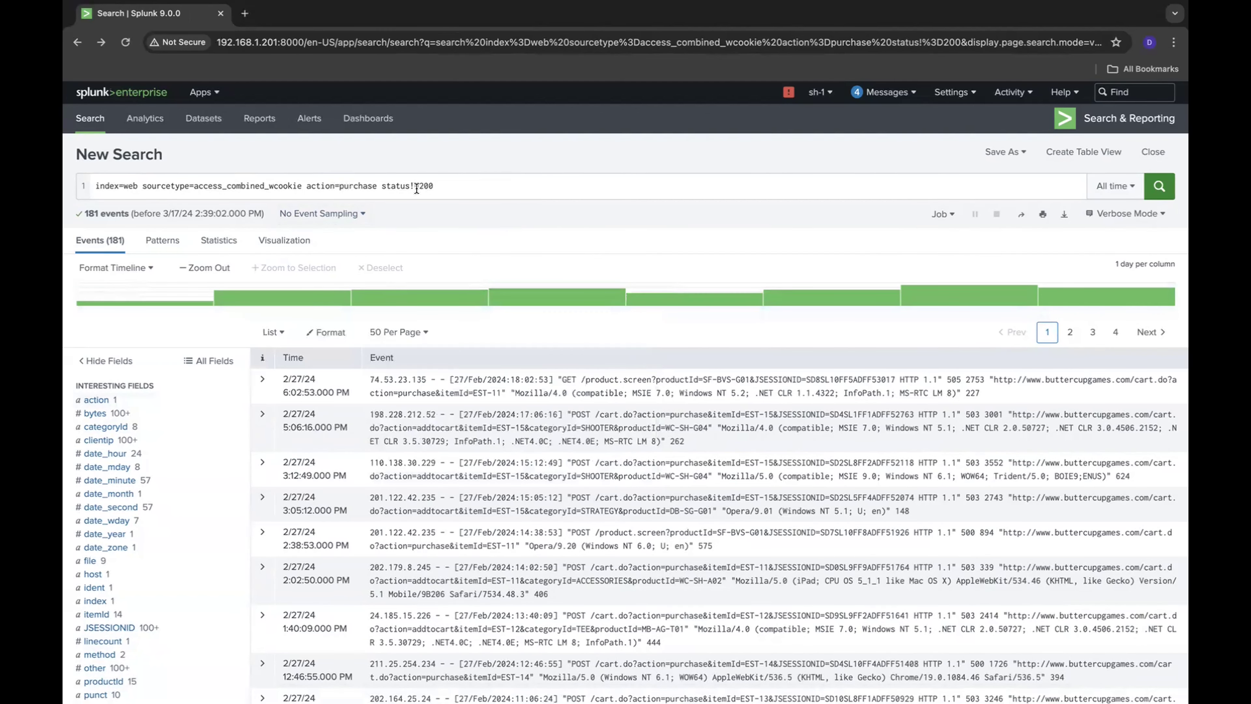
click(417, 186)
key(BackSpace)
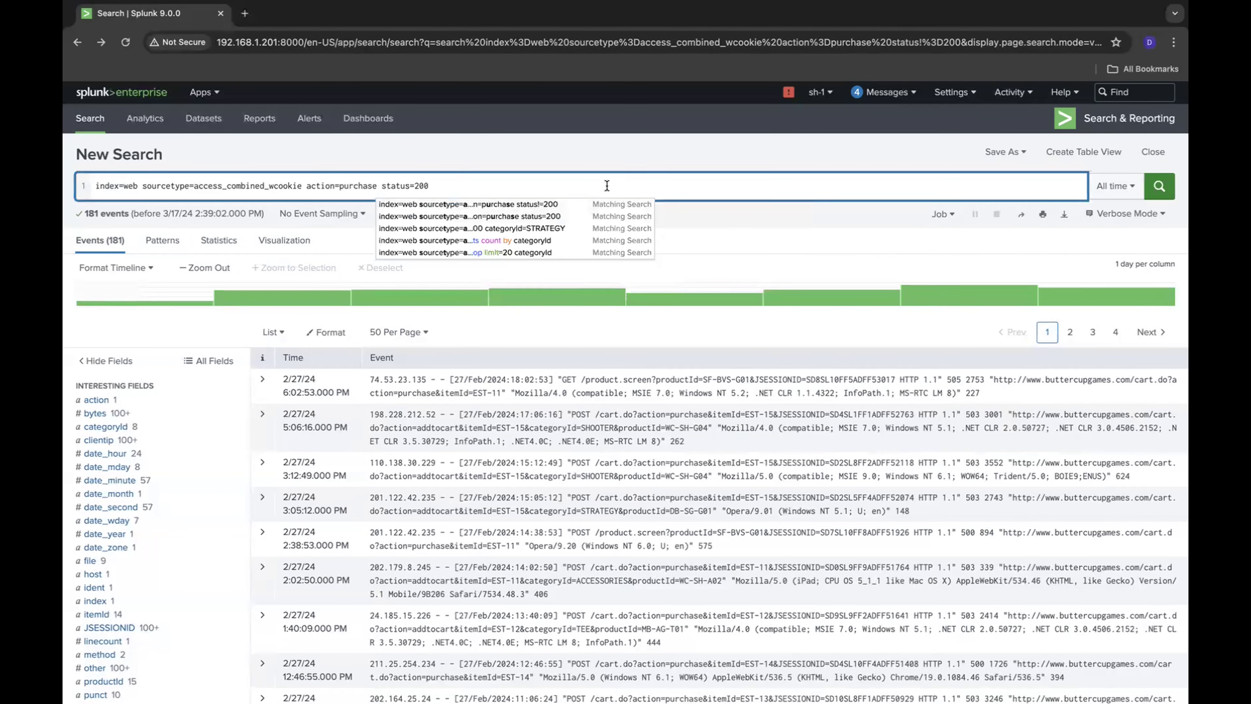
click(660, 186)
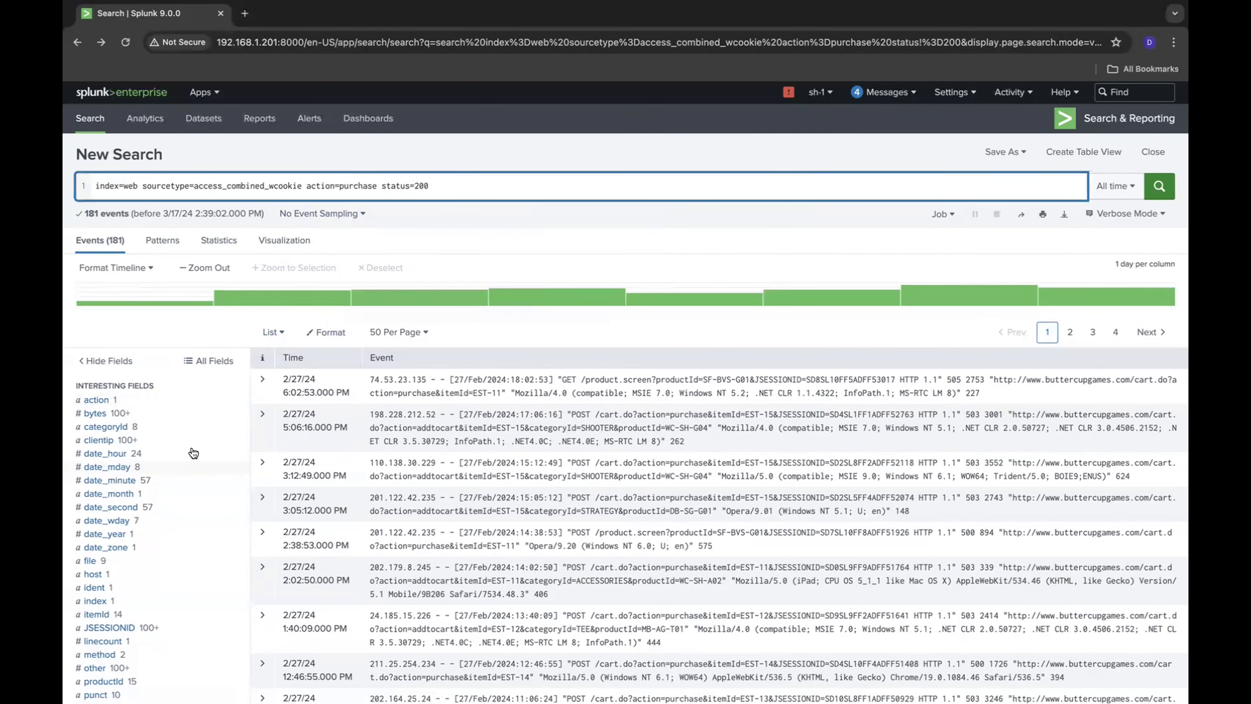
click(137, 401)
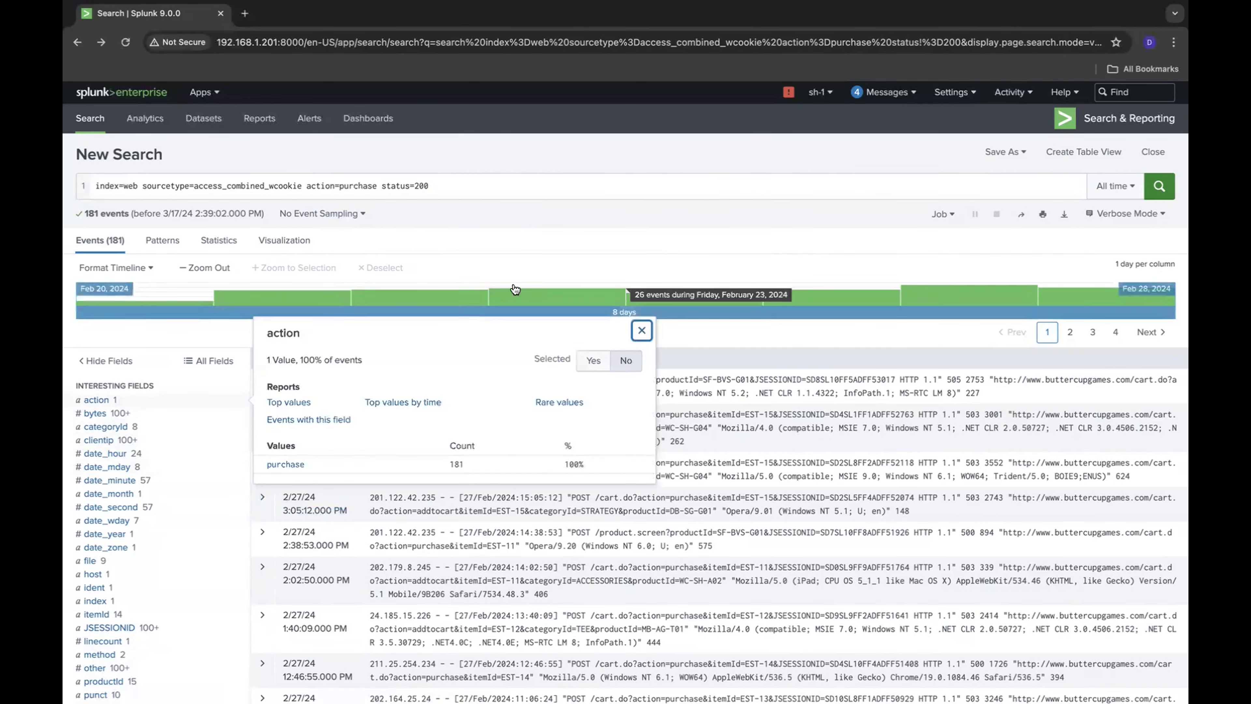
click(641, 330)
click(1159, 187)
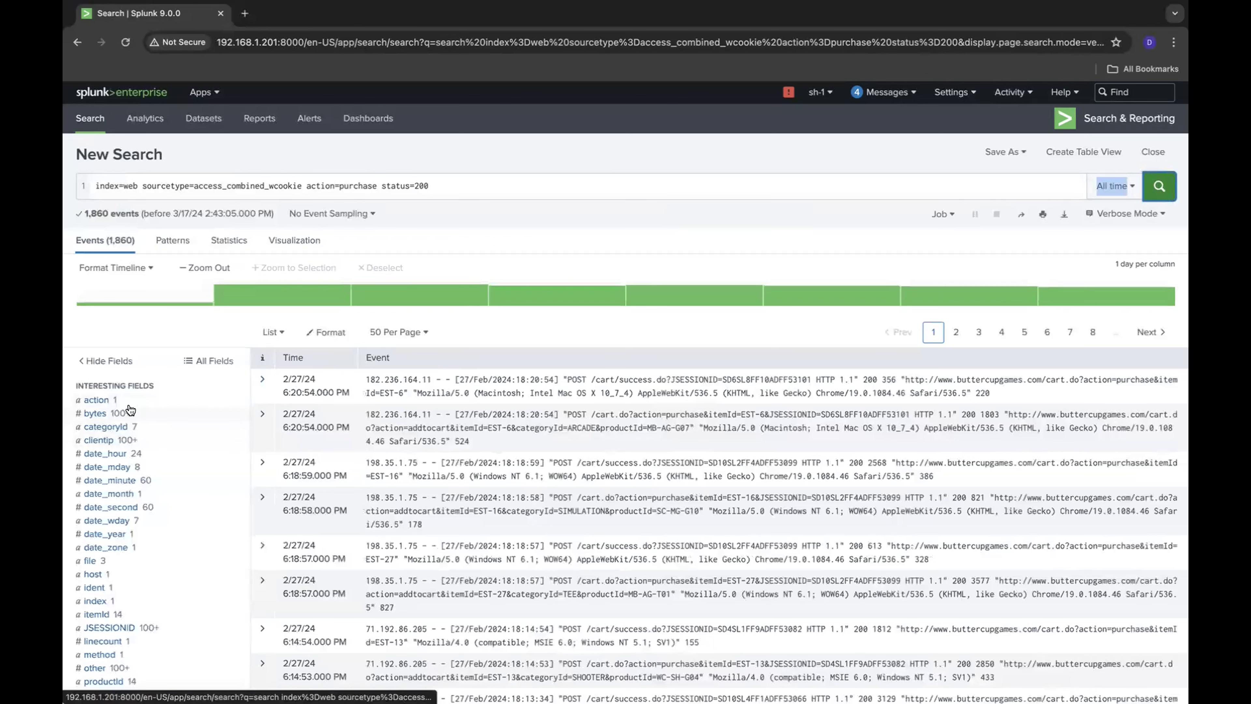
Generate a top values report for the categoryId field
click(129, 401)
click(137, 427)
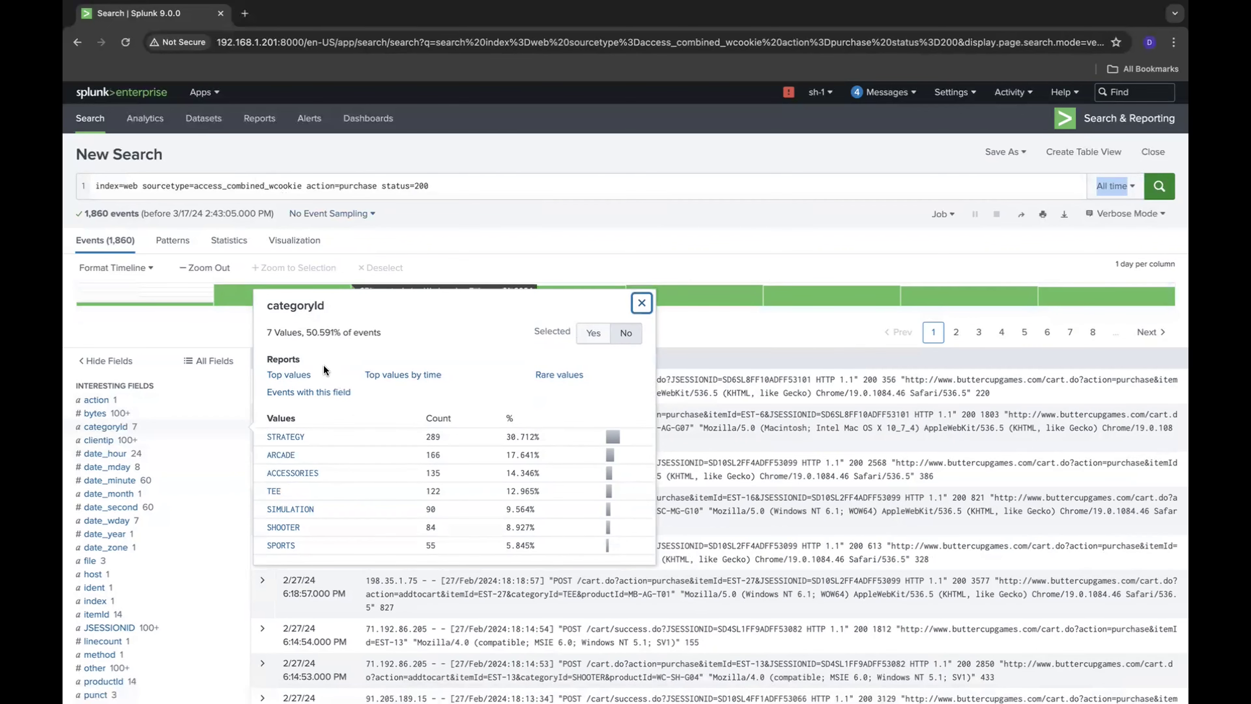
click(289, 376)
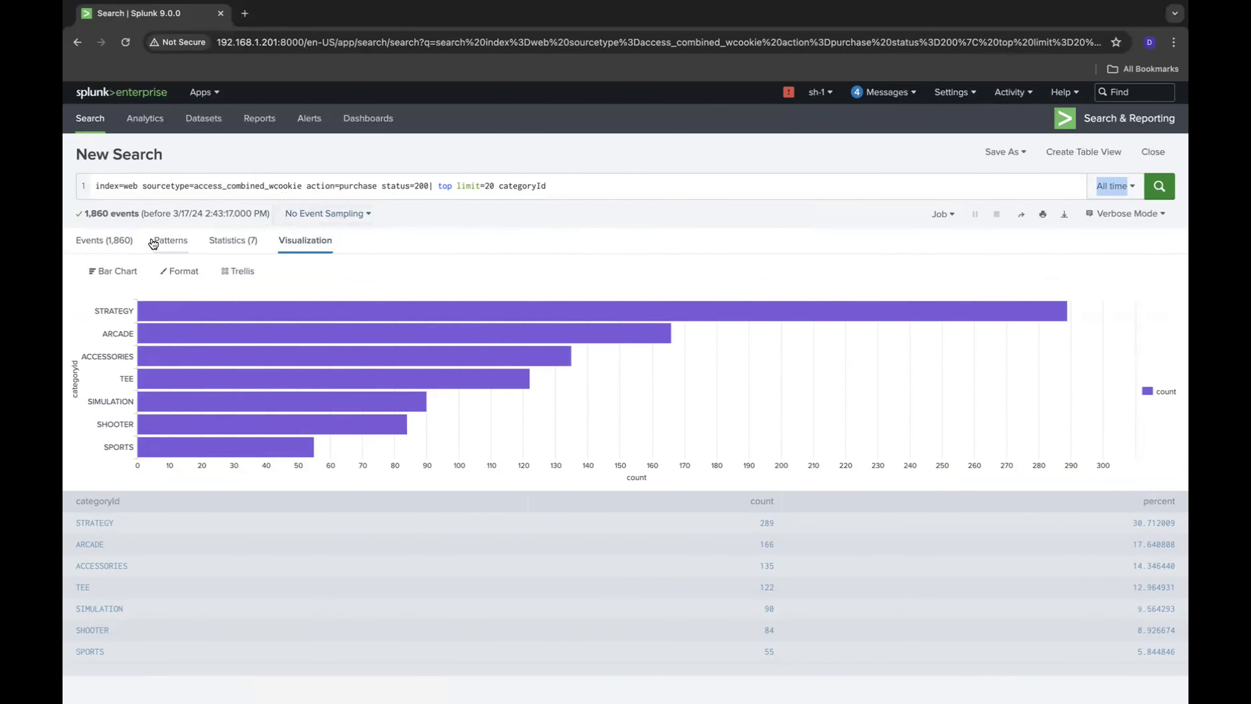
Review the events and the categoryId field's report options, and return to the chart view
click(114, 241)
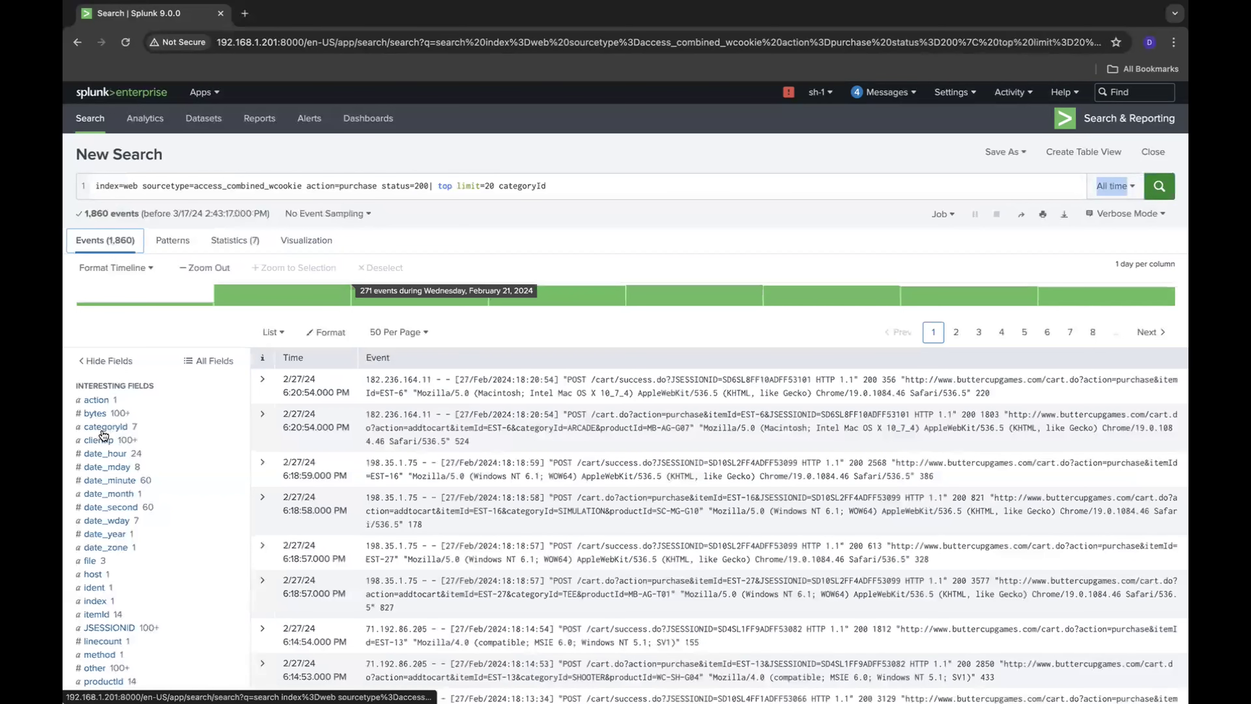
click(104, 427)
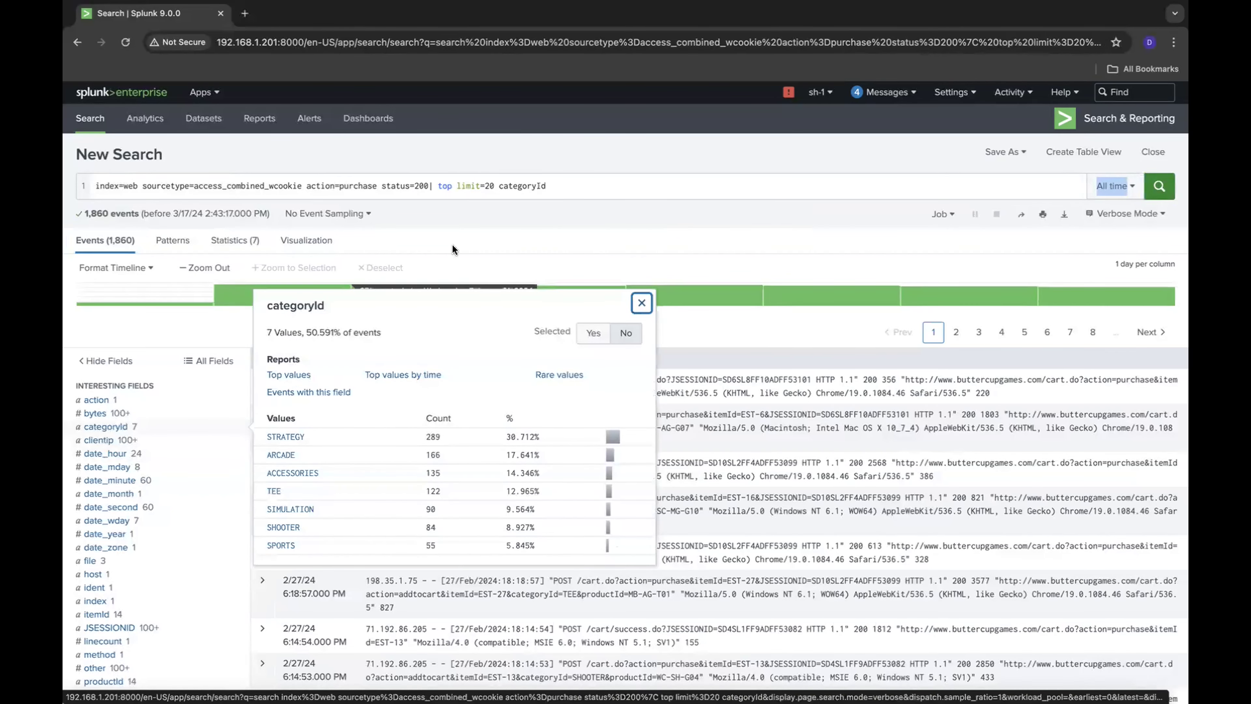
click(444, 239)
click(306, 240)
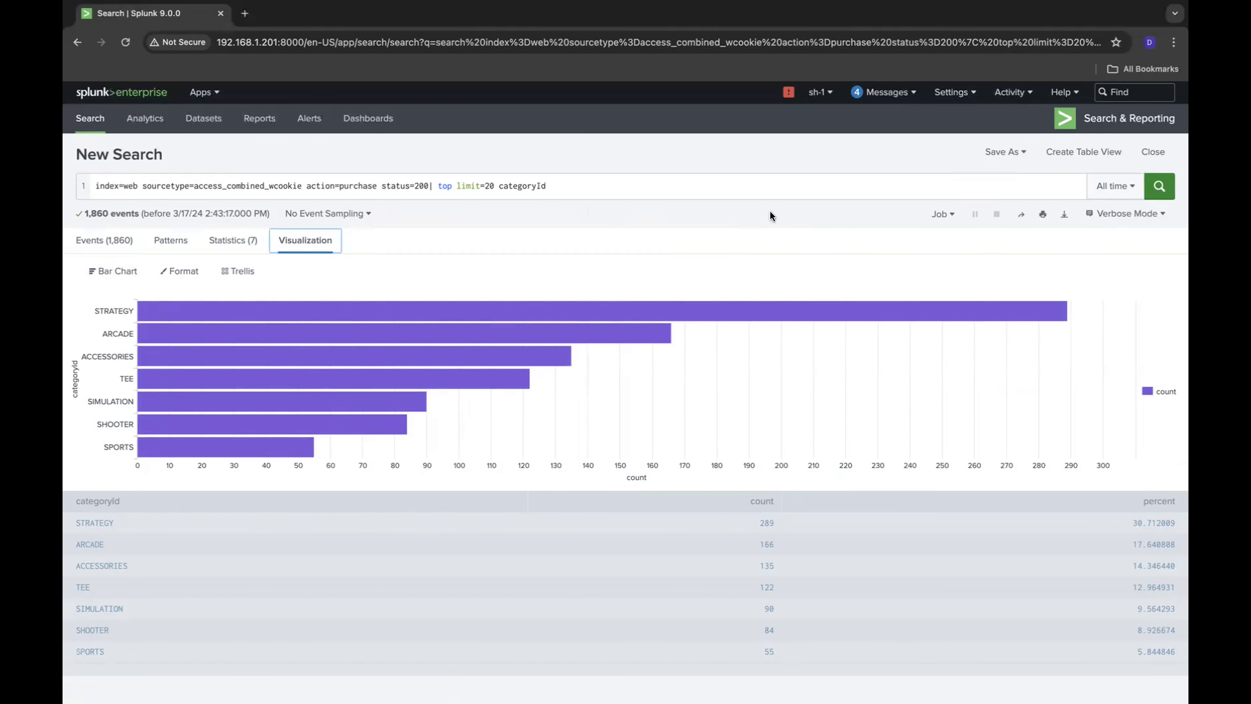
Save the chart as a report titled sales_report_successfulPurchase with the time range picker enabled
click(1005, 152)
click(980, 177)
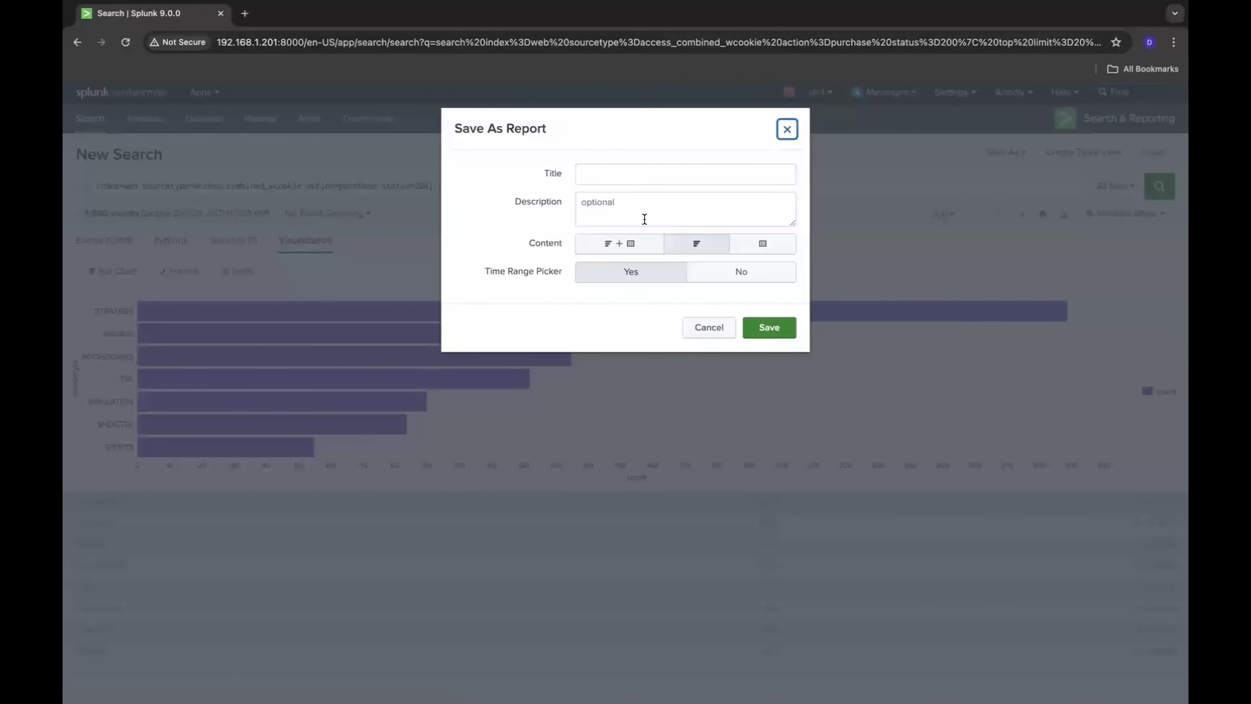
click(662, 174)
text(sa)
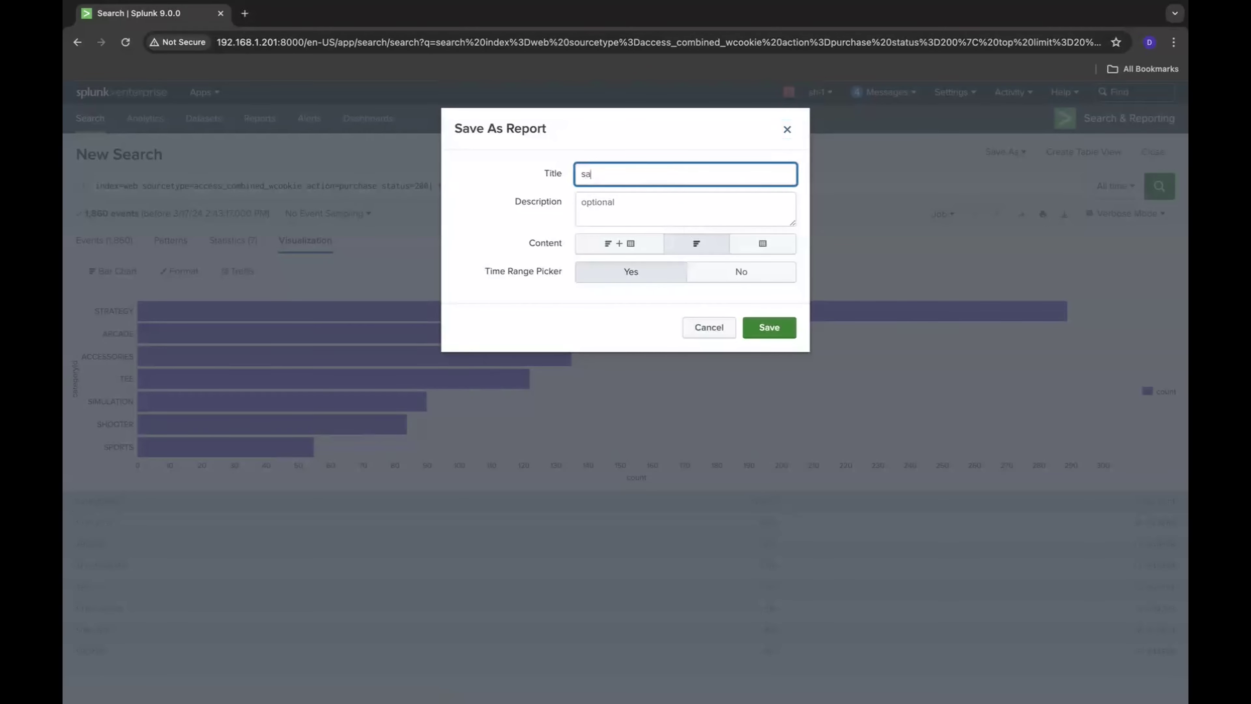
text(les_report_successfulPurchsase)
click(635, 272)
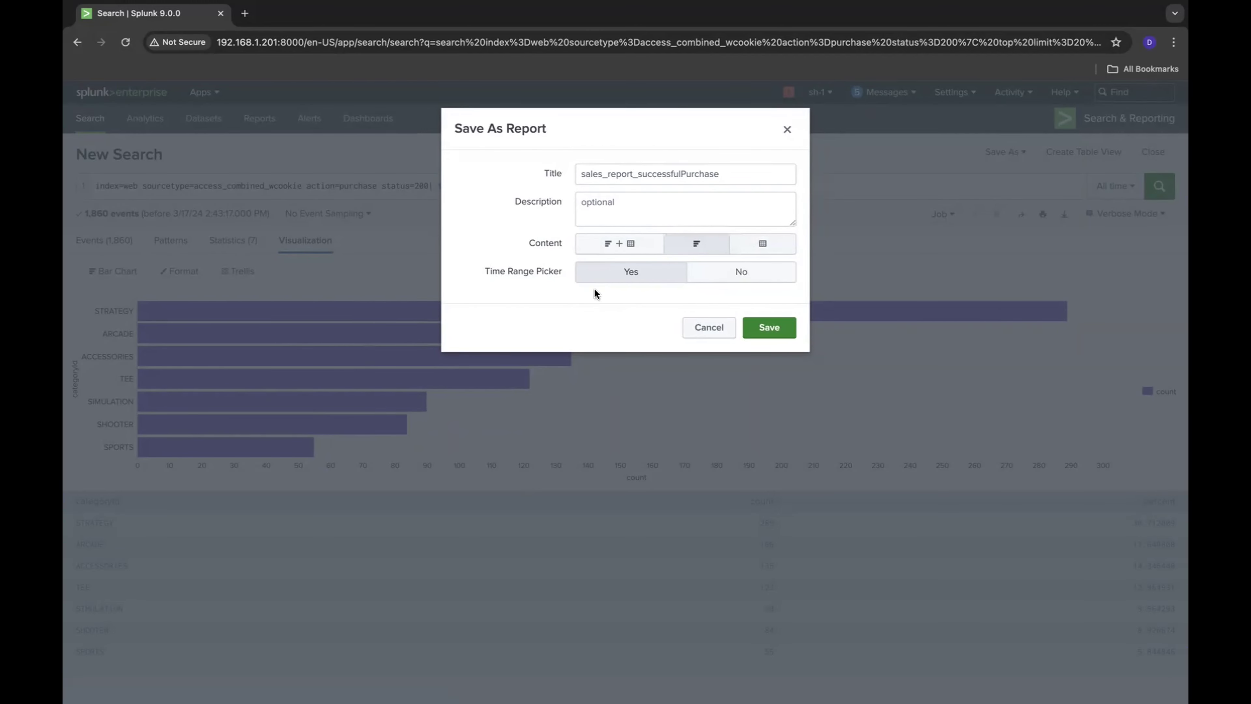
click(783, 329)
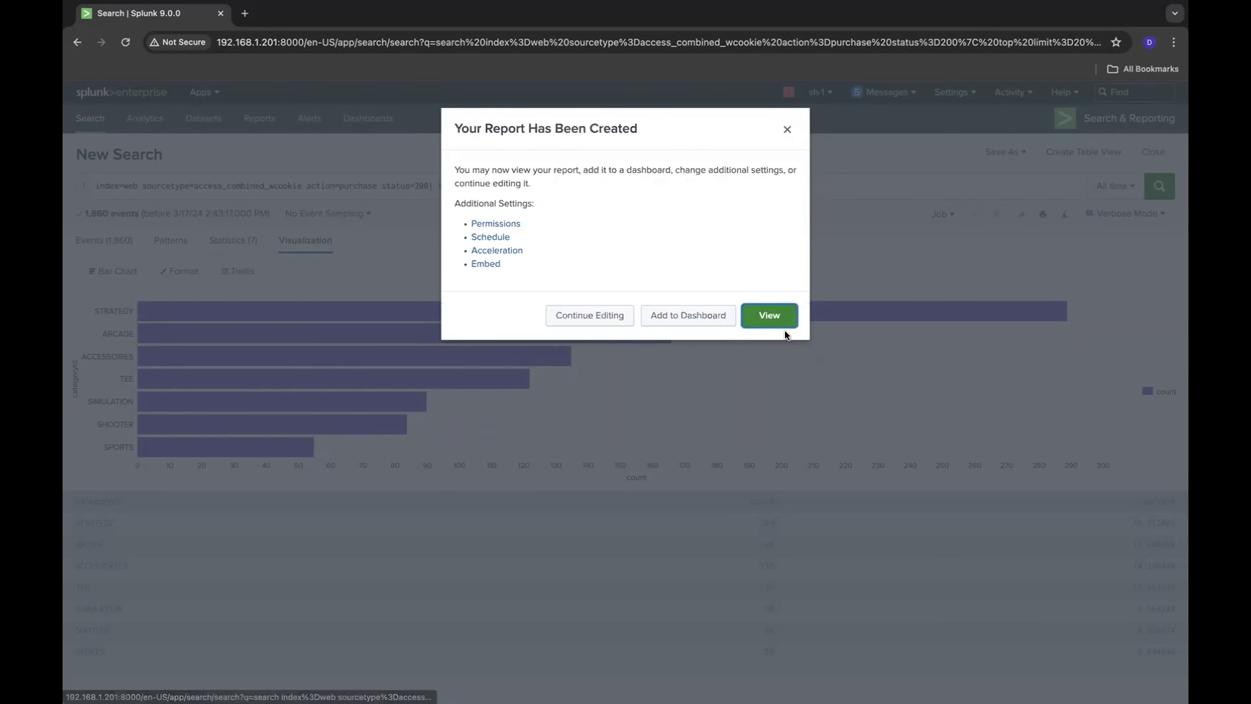
View the saved successful purchase report in a new browser tab and return to the search tab
right_click(772, 318)
click(807, 322)
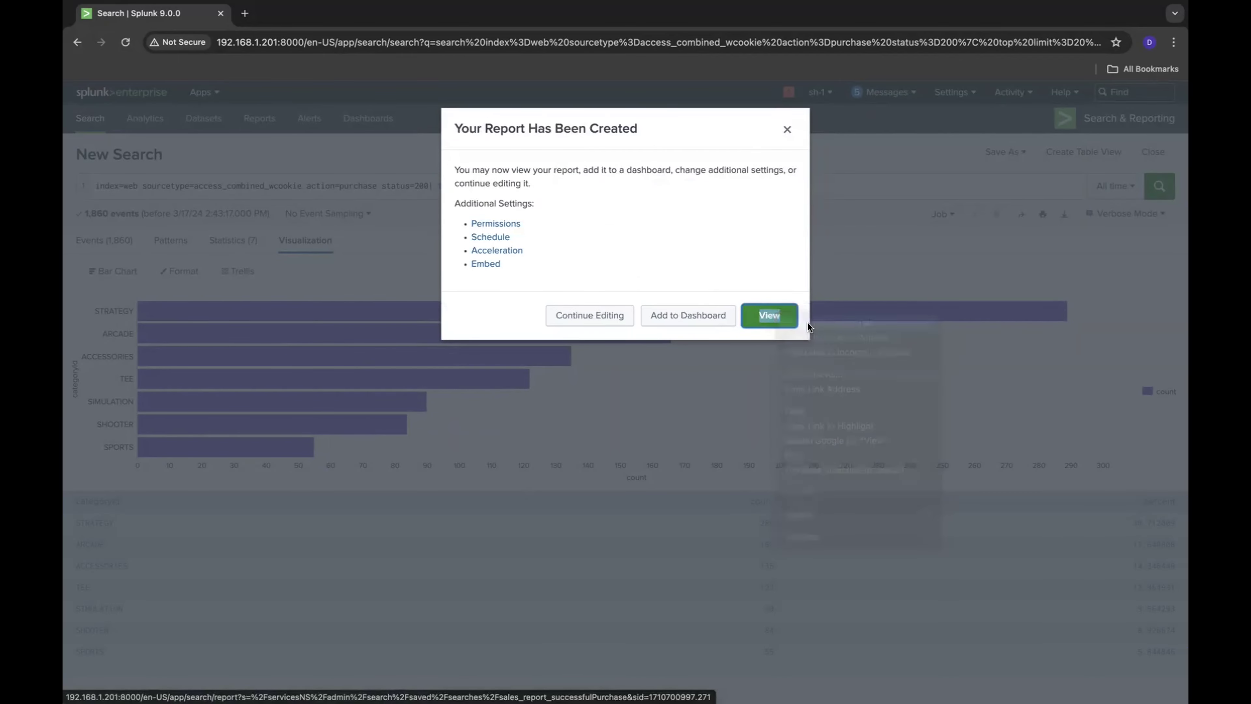
key(ctrl+Tab)
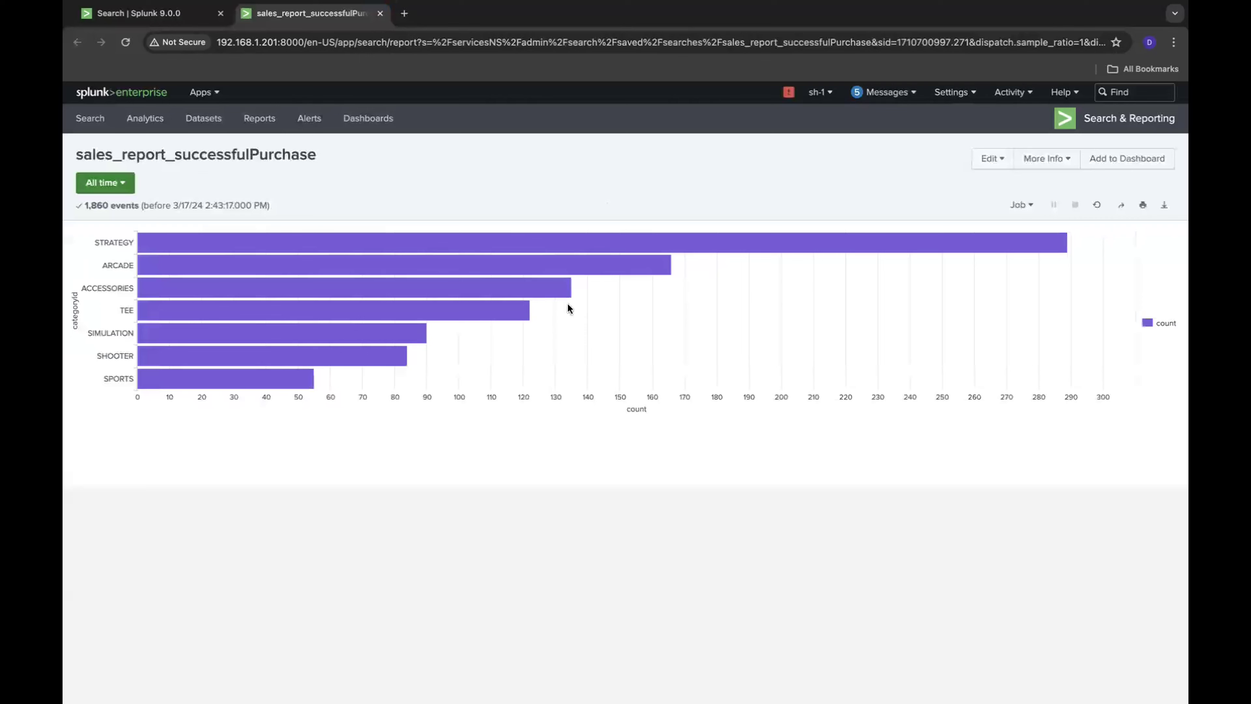
key(ctrl+shift+Tab)
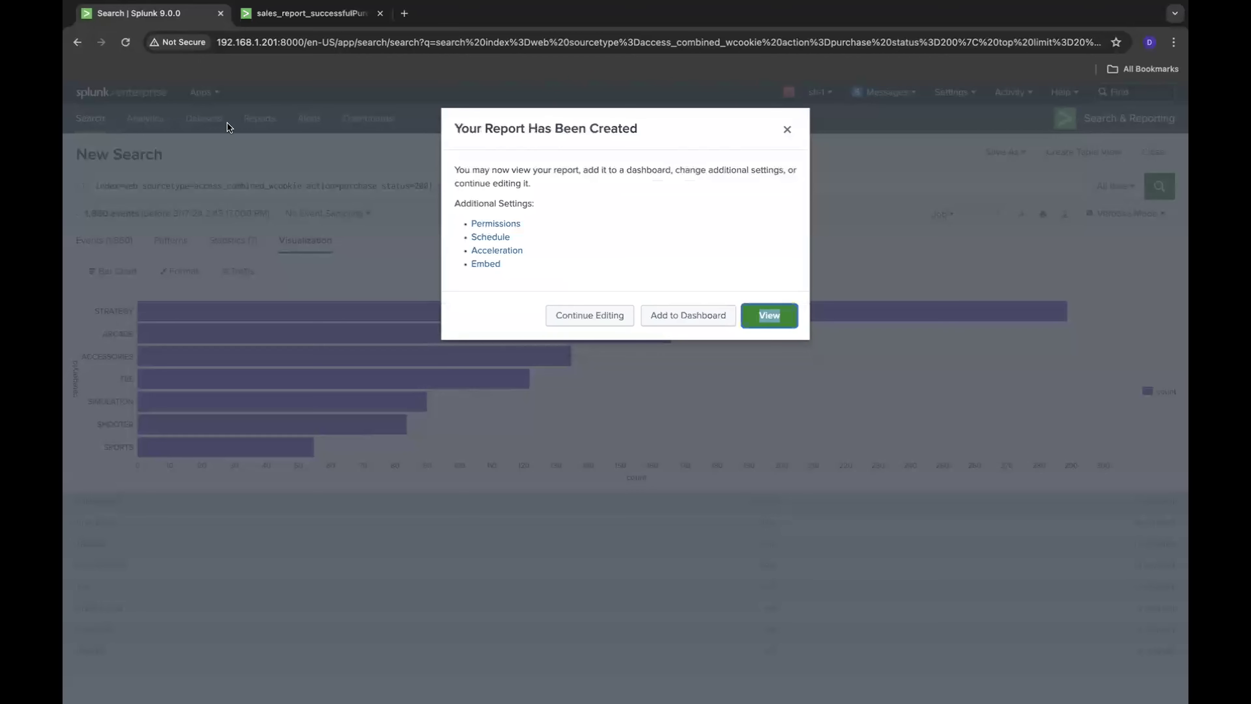
Go back to the plain status=200 purchase search and open it as a pivot using all fields
click(788, 130)
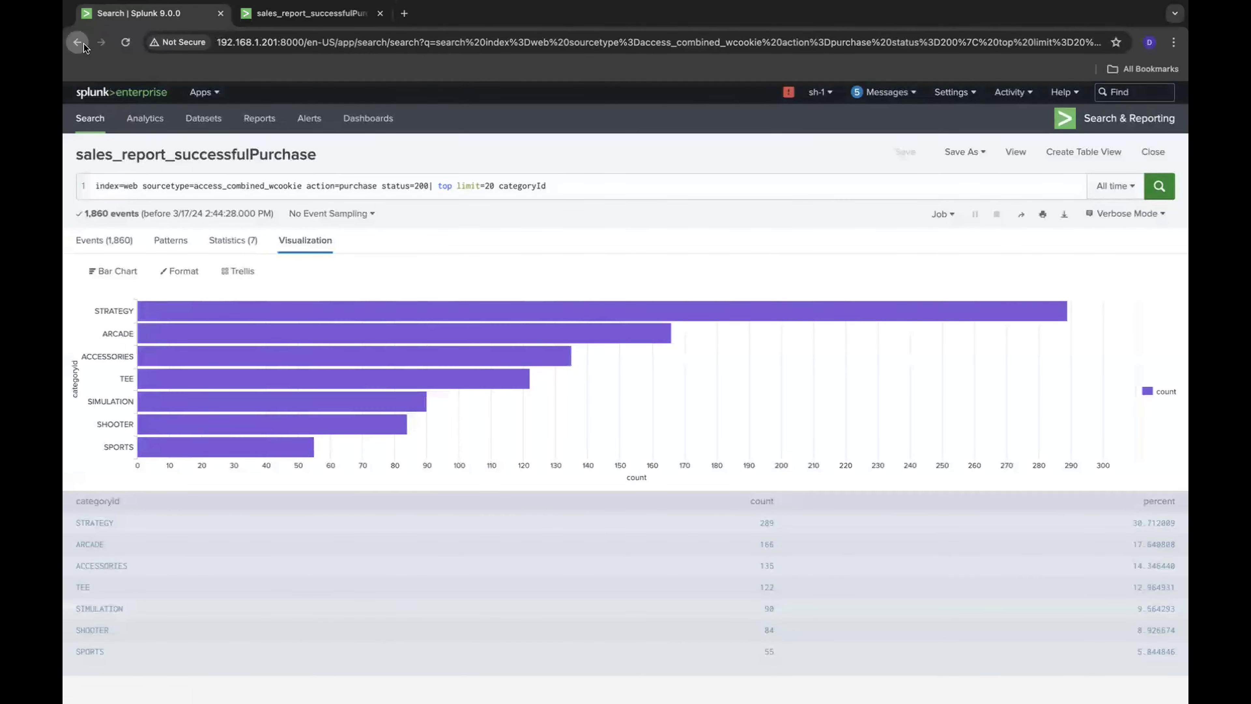
click(77, 42)
click(77, 42)
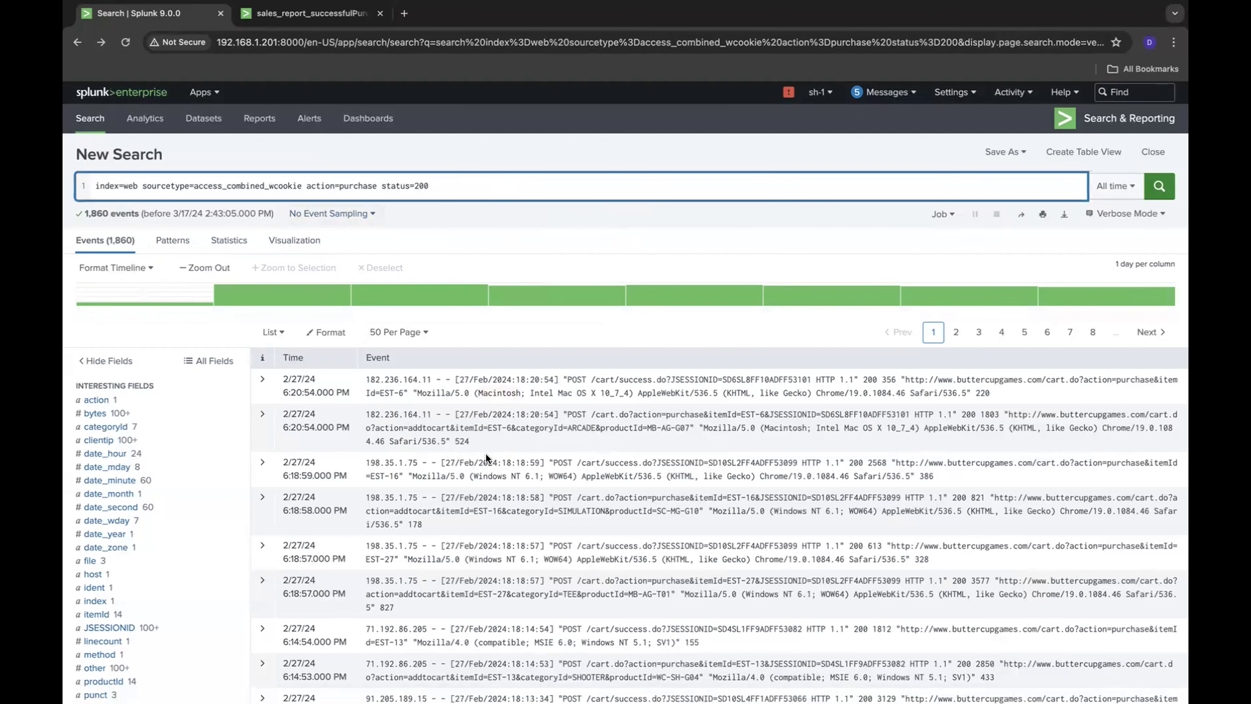
click(284, 245)
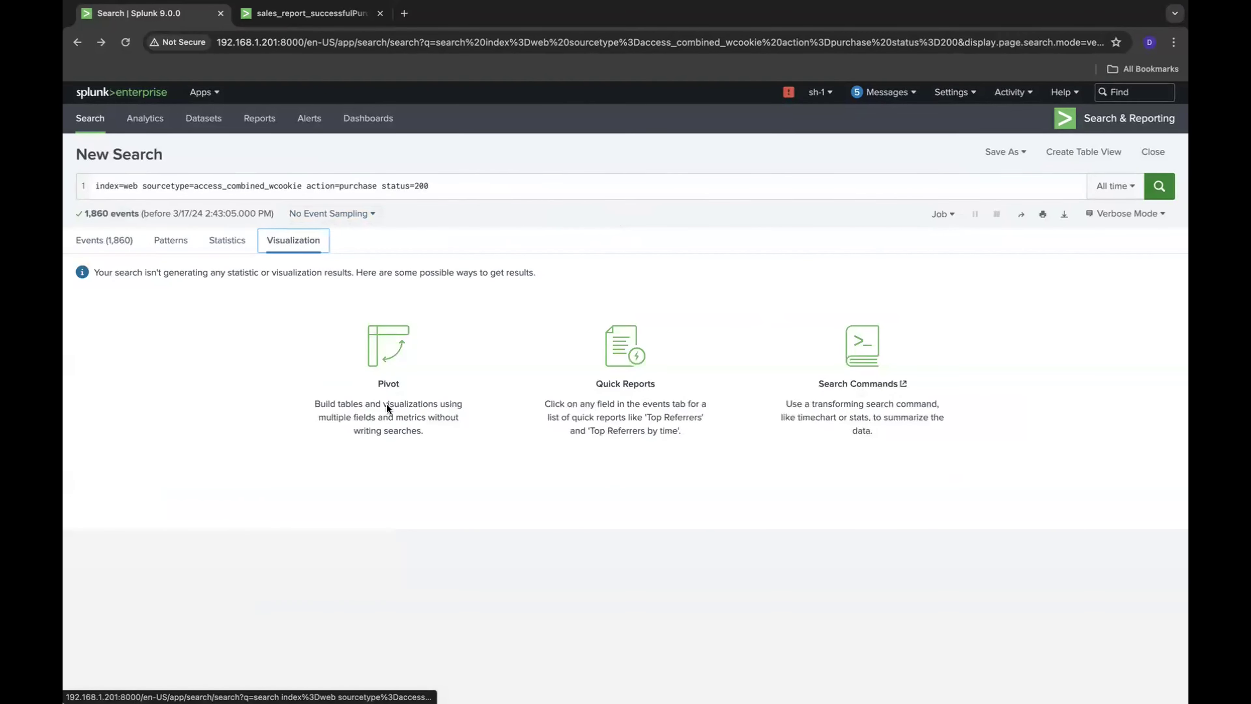
click(386, 365)
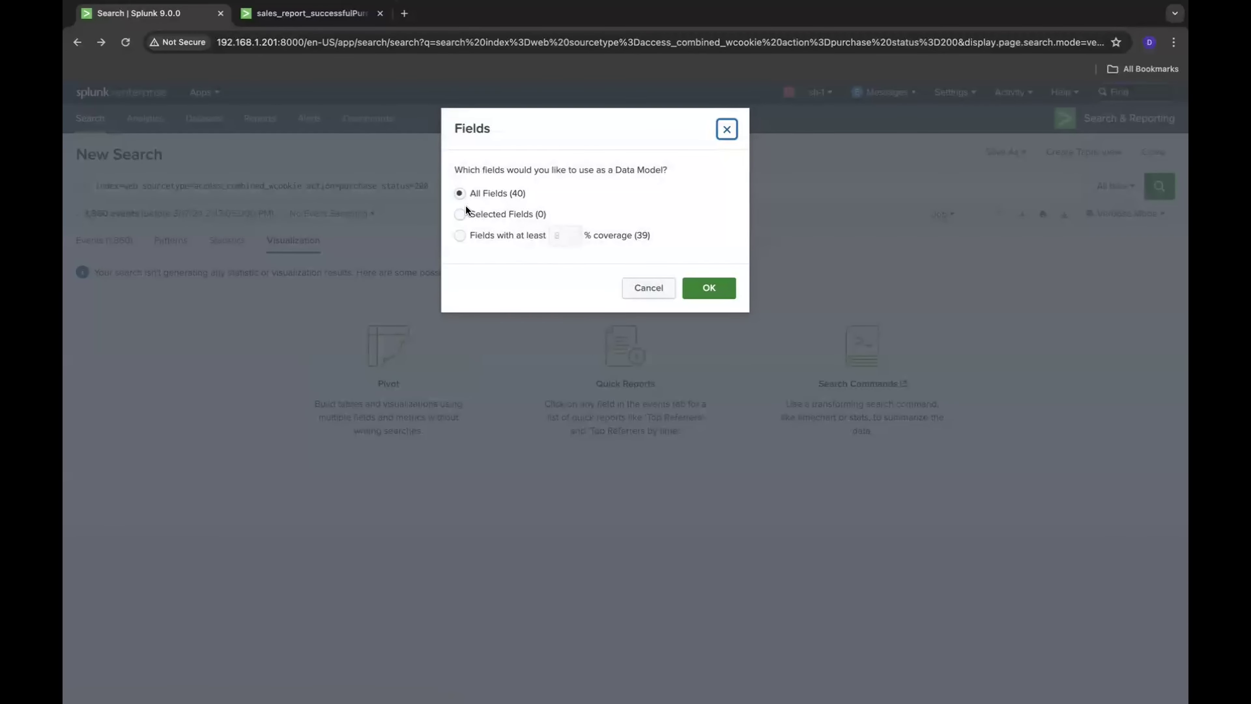
click(710, 291)
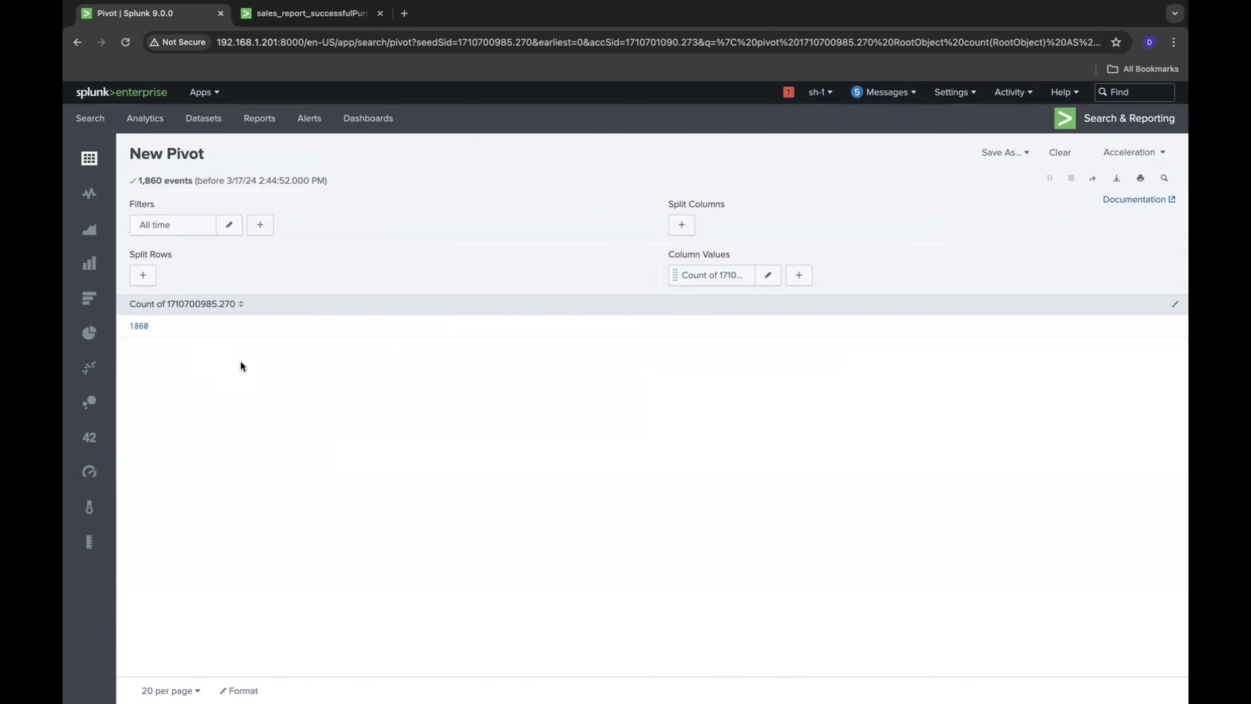
Split the pivot rows by categoryId, labelled categoryId, and add it to the table
click(142, 275)
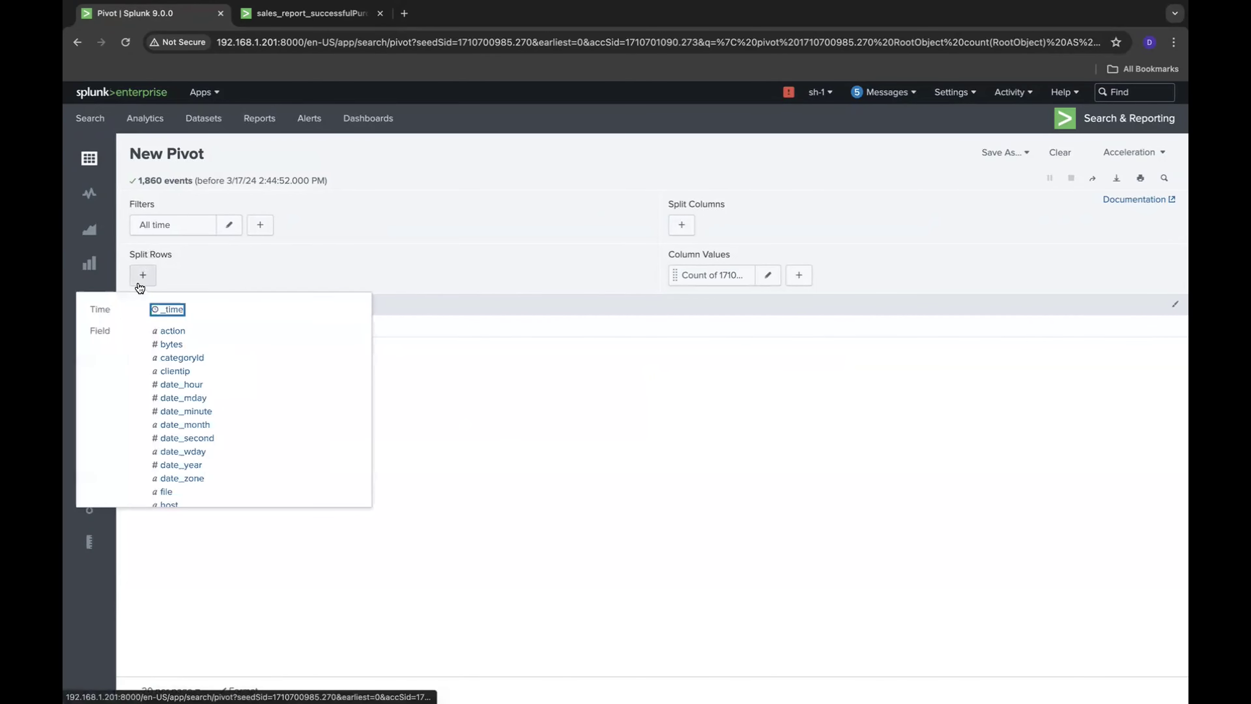
click(187, 358)
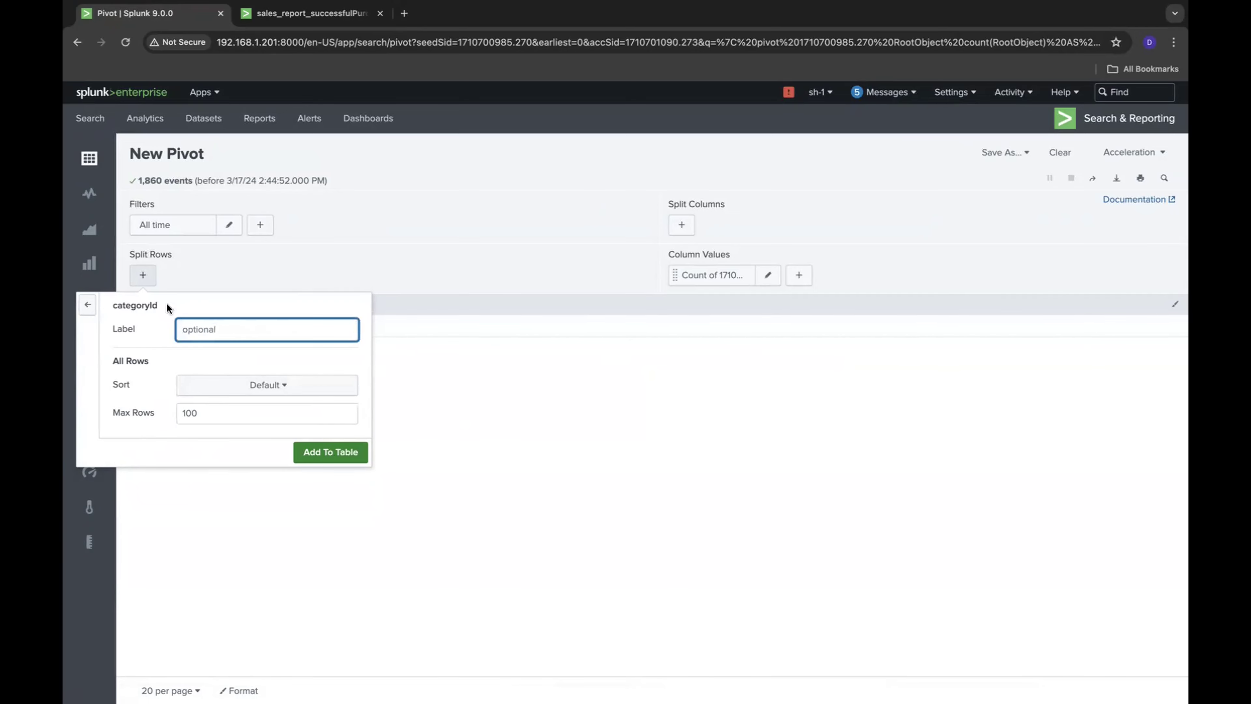
drag(160, 305, 109, 304)
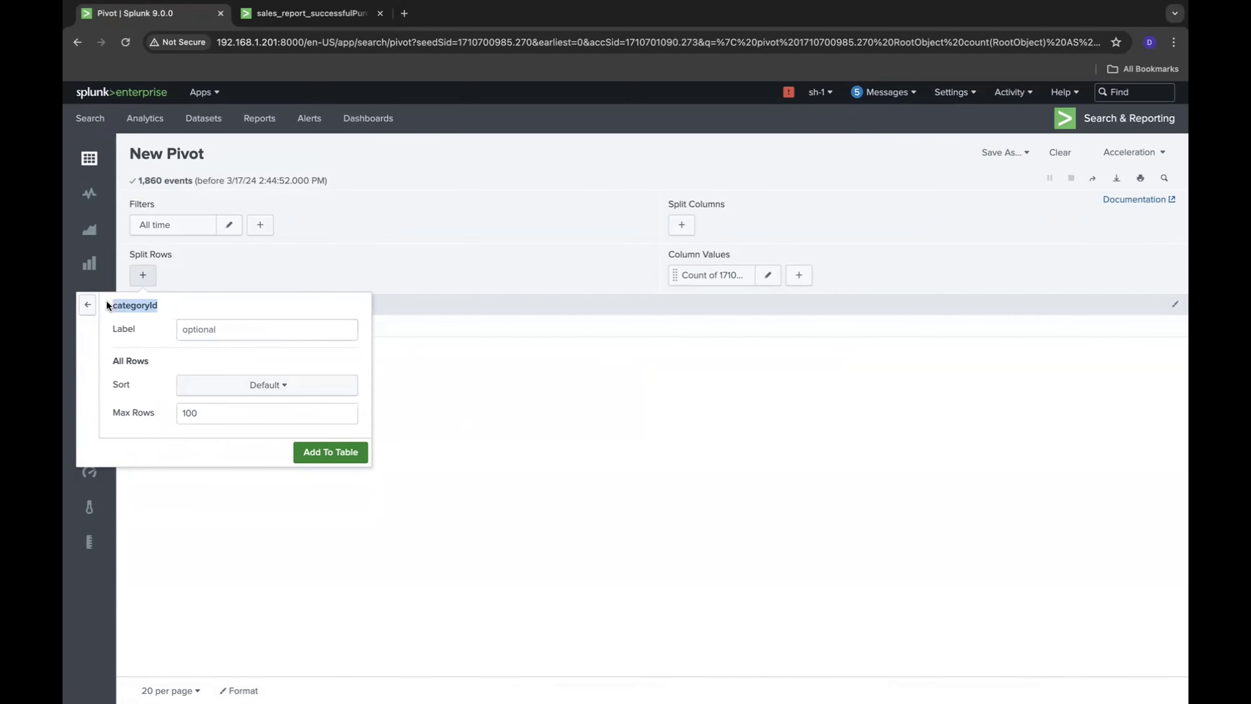
key(ctrl+c)
click(260, 330)
key(ctrl+v)
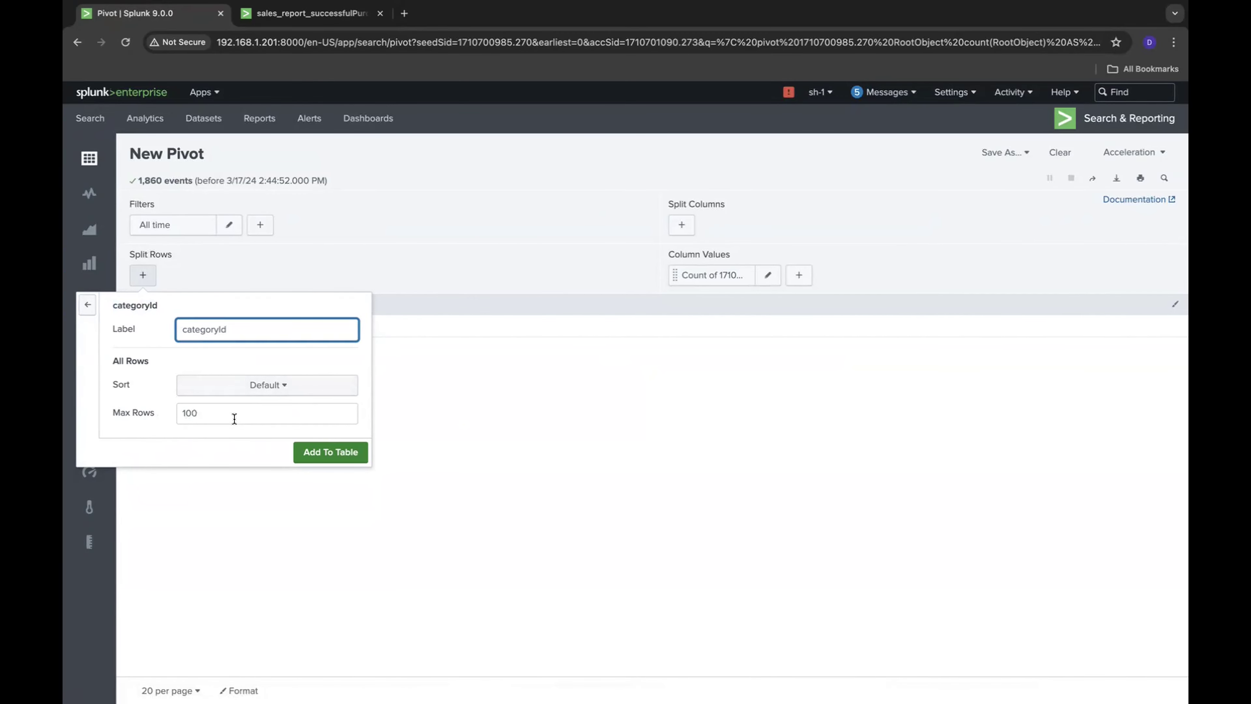
click(328, 454)
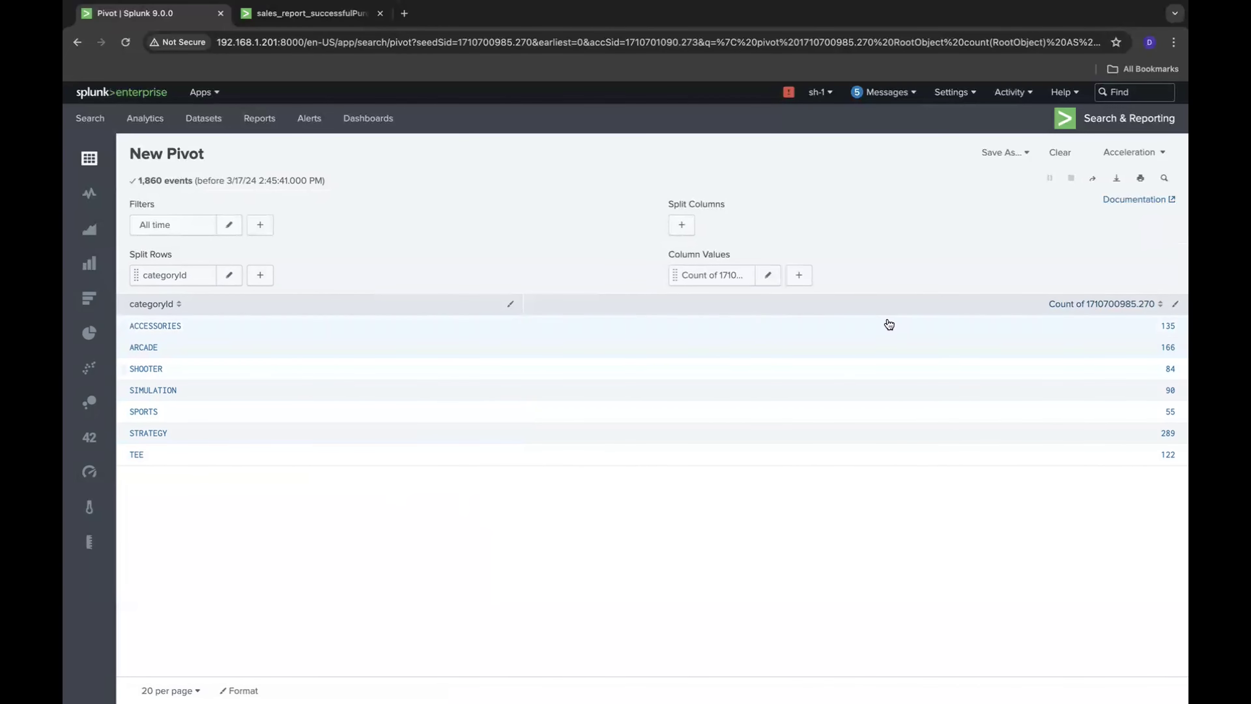
Label the pivot's count column "Sold Products Count" and update the table
click(768, 275)
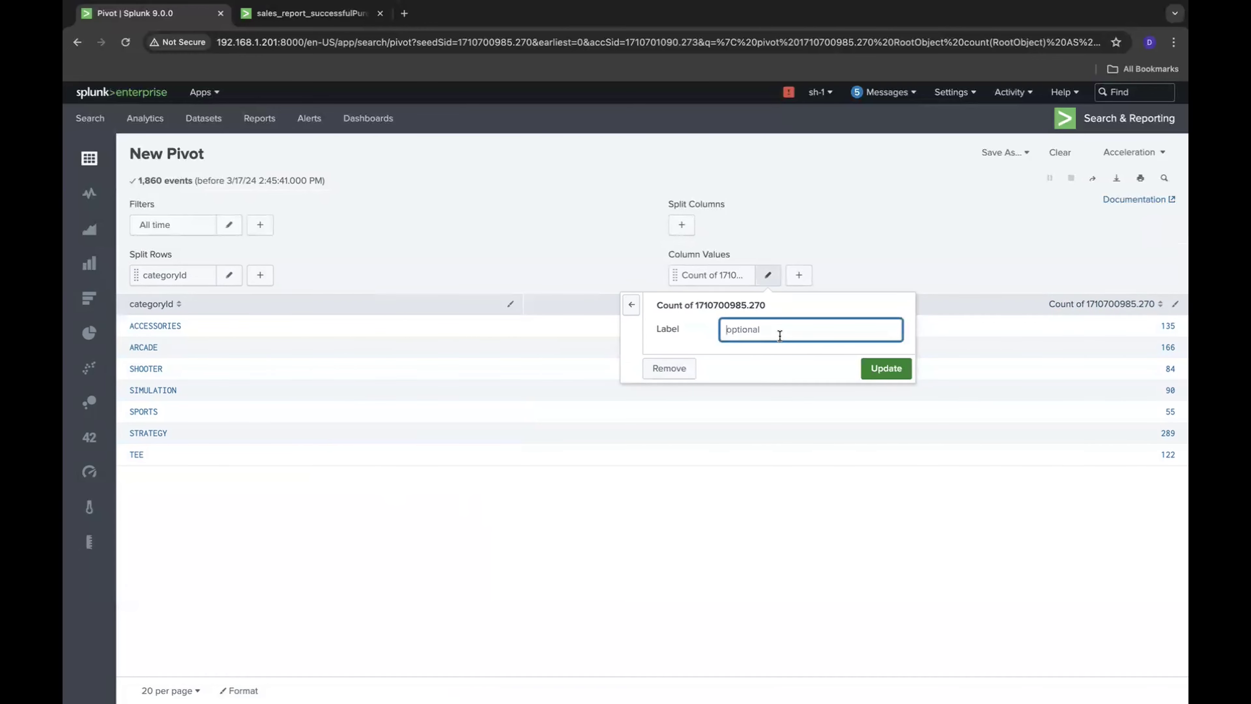
text(SOld Products Count)
right_click(810, 330)
click(758, 331)
right_click(742, 329)
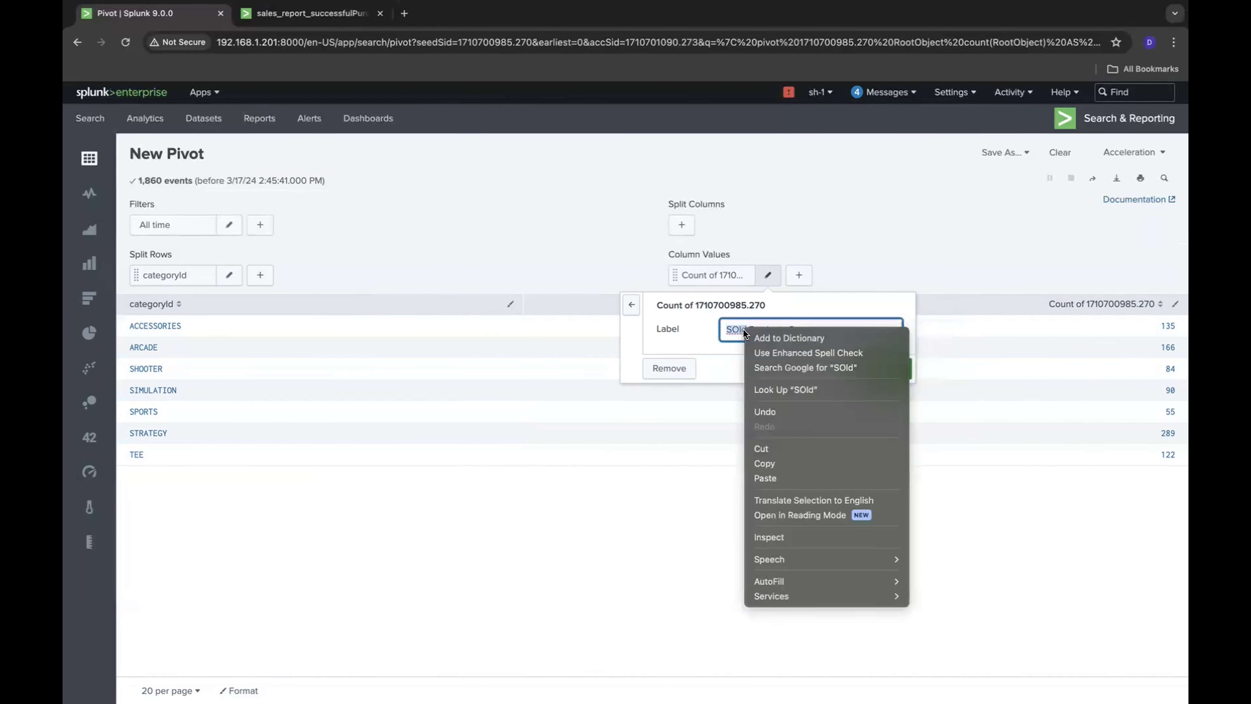
click(740, 334)
click(738, 335)
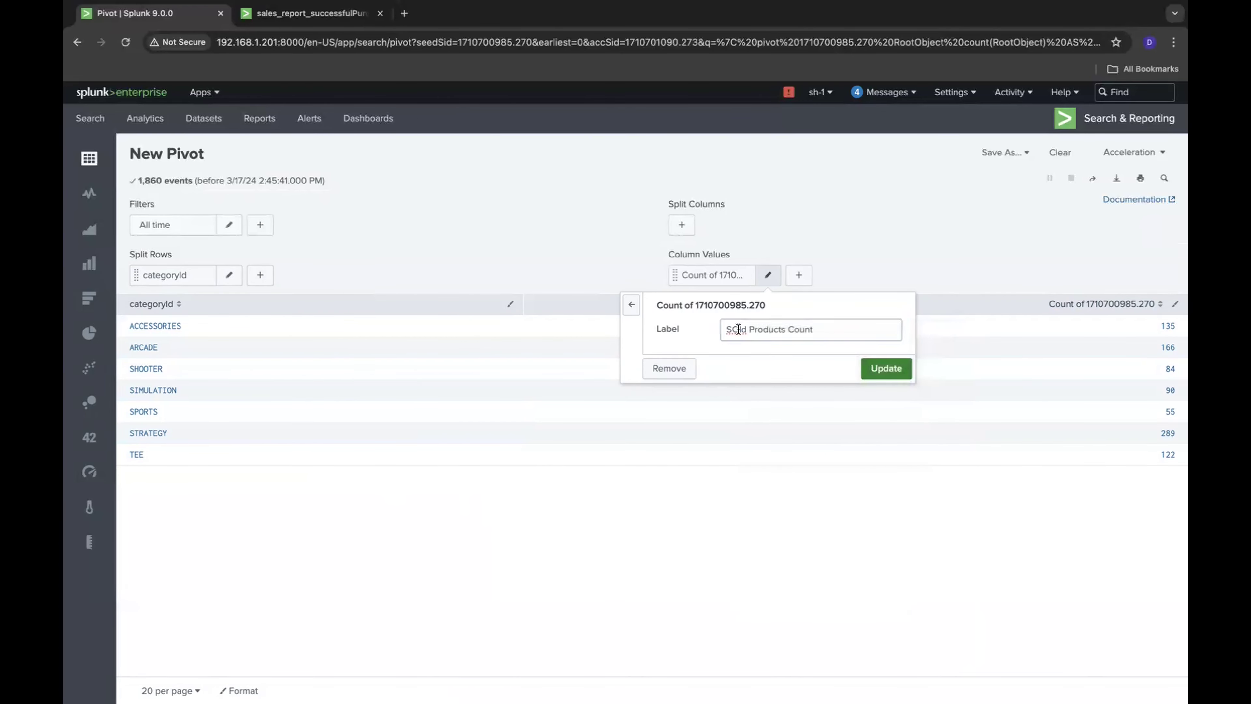
key(BackSpace)
text(o)
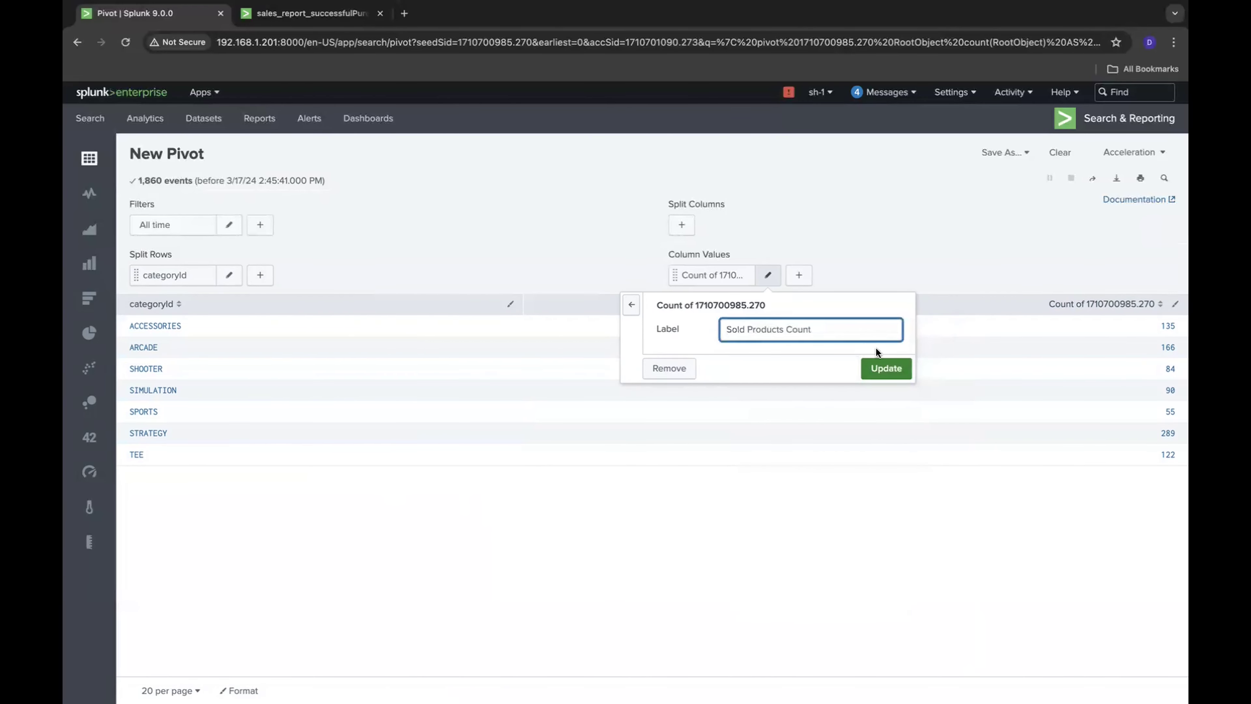
click(886, 369)
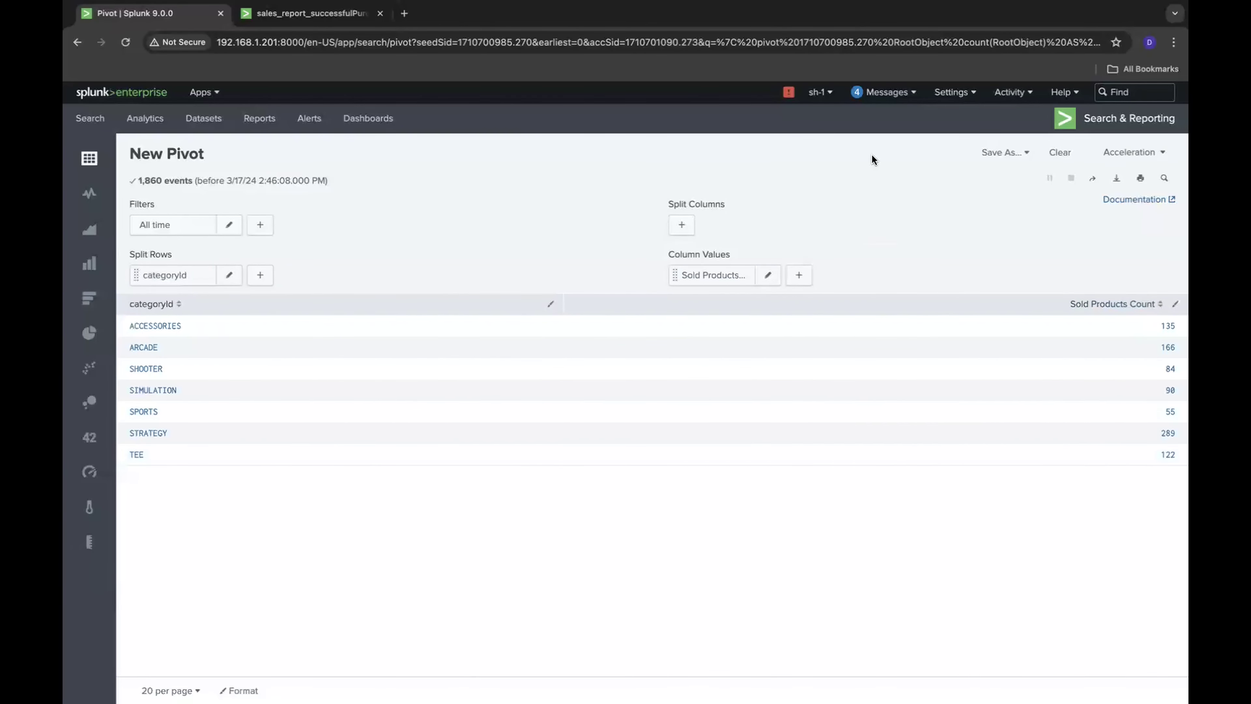
Save the pivot as a report titled sales_report_sold-pivot
click(994, 154)
click(995, 181)
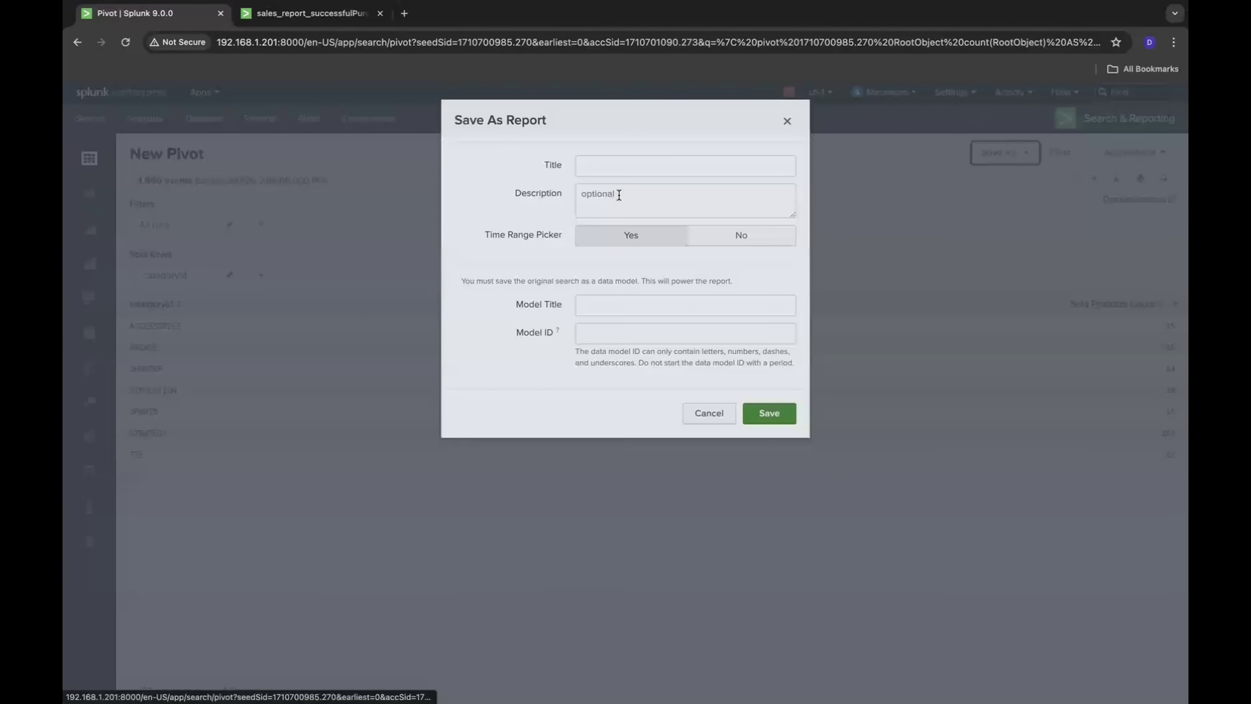
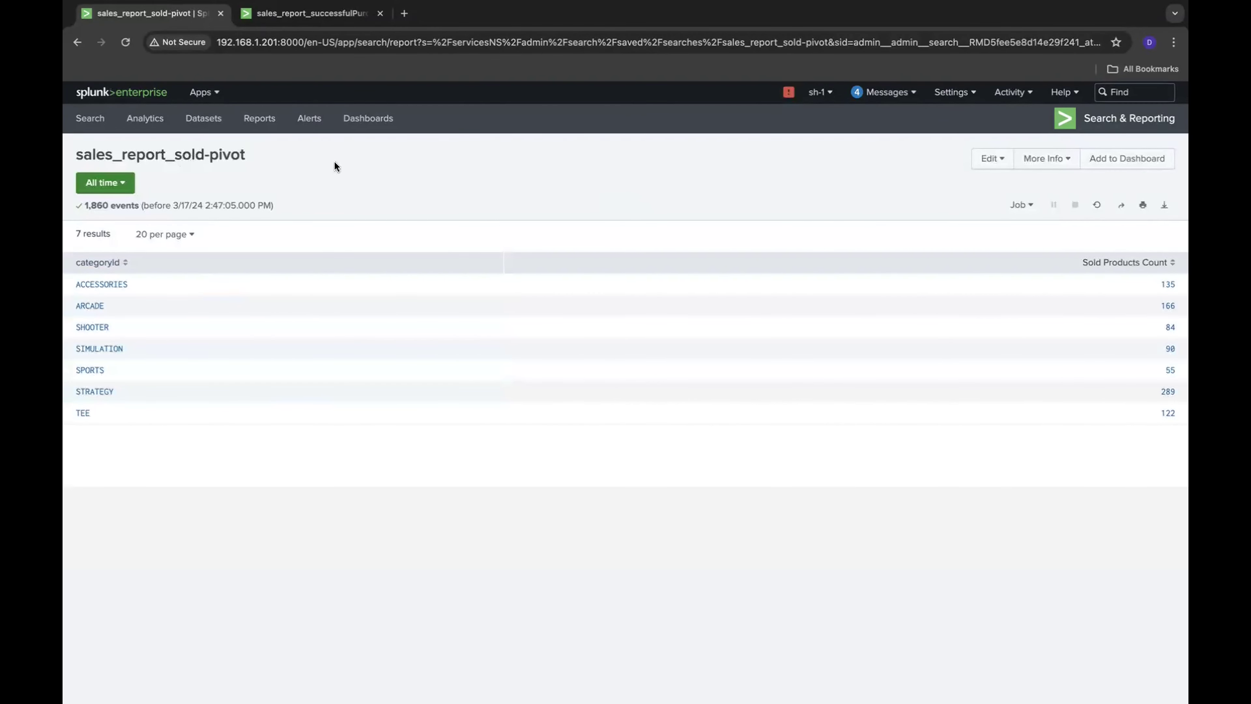
Return from the saved pivot report to the plain purchase search with status=200
click(77, 42)
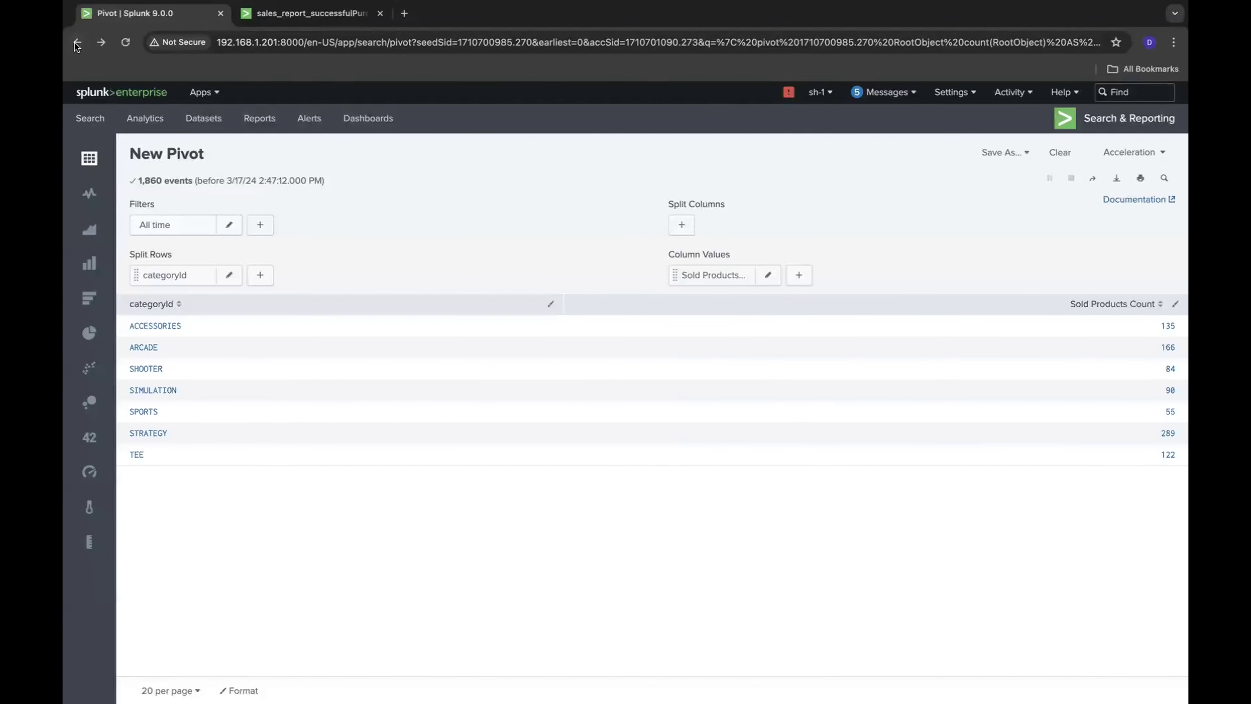
click(78, 43)
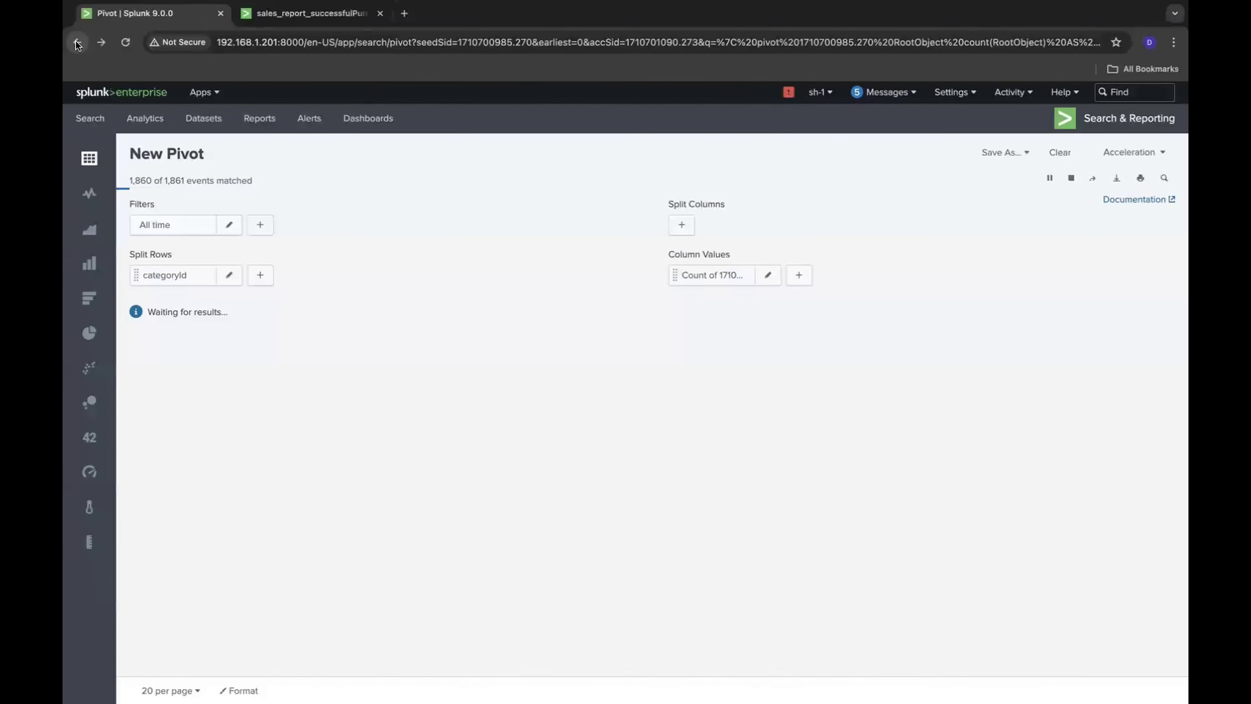
click(77, 42)
click(77, 42)
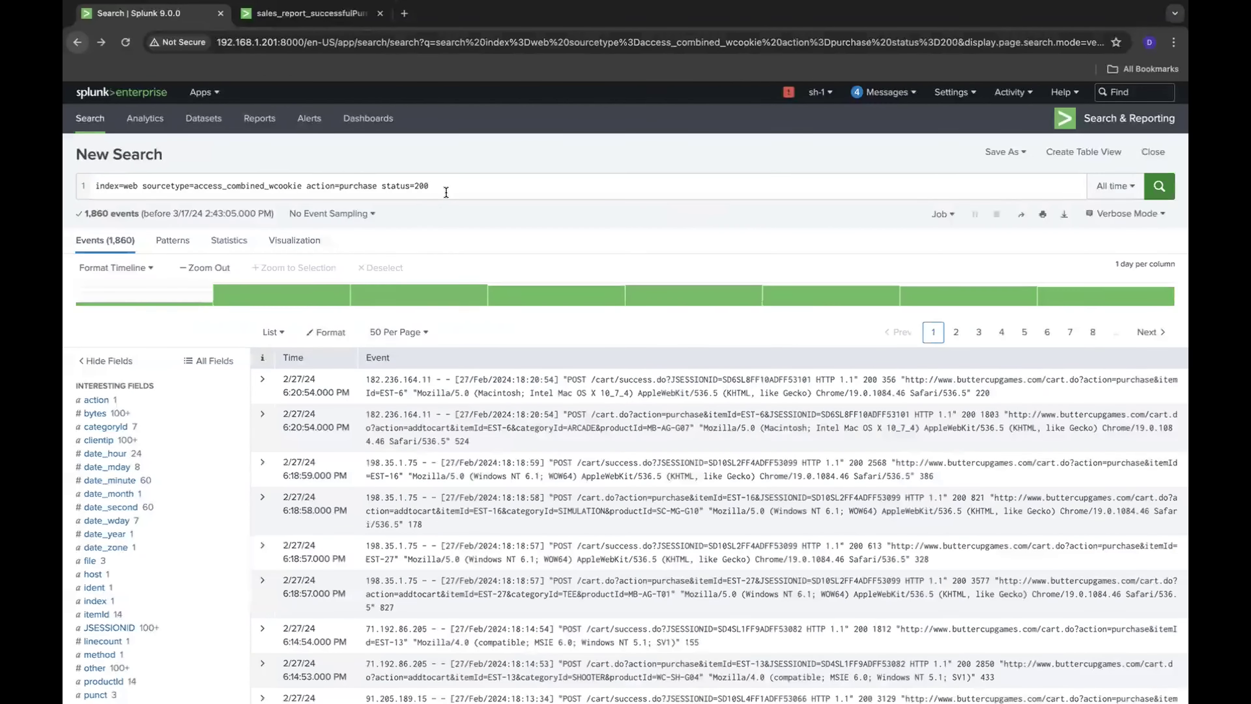
Add "| stats count by categoryId" as a second line of the purchase search and run it
click(446, 193)
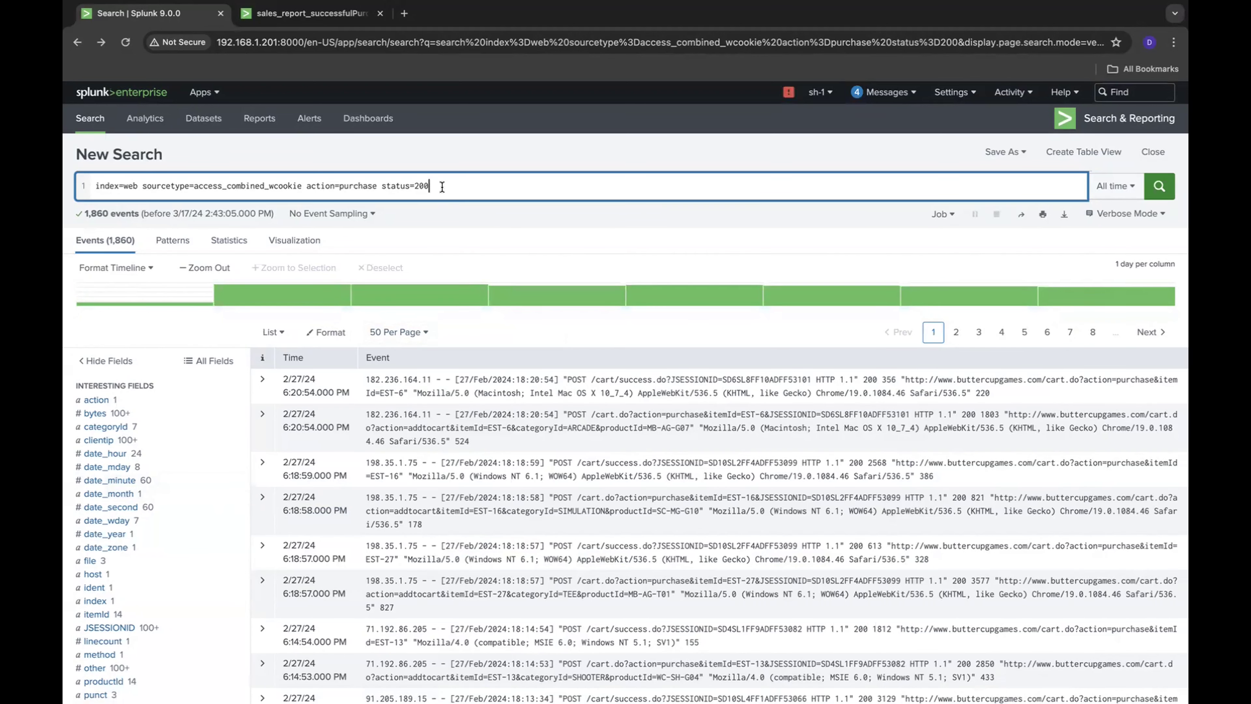
key(shift+Return)
text(| sta)
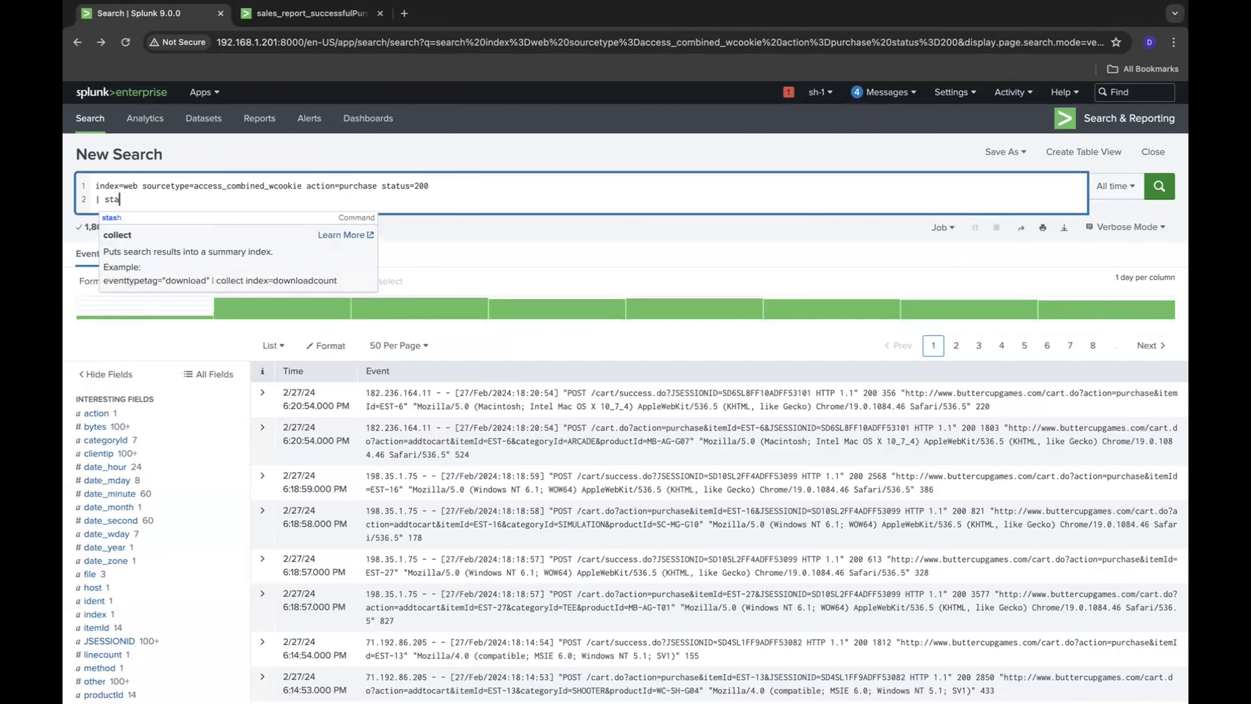
text(ts )
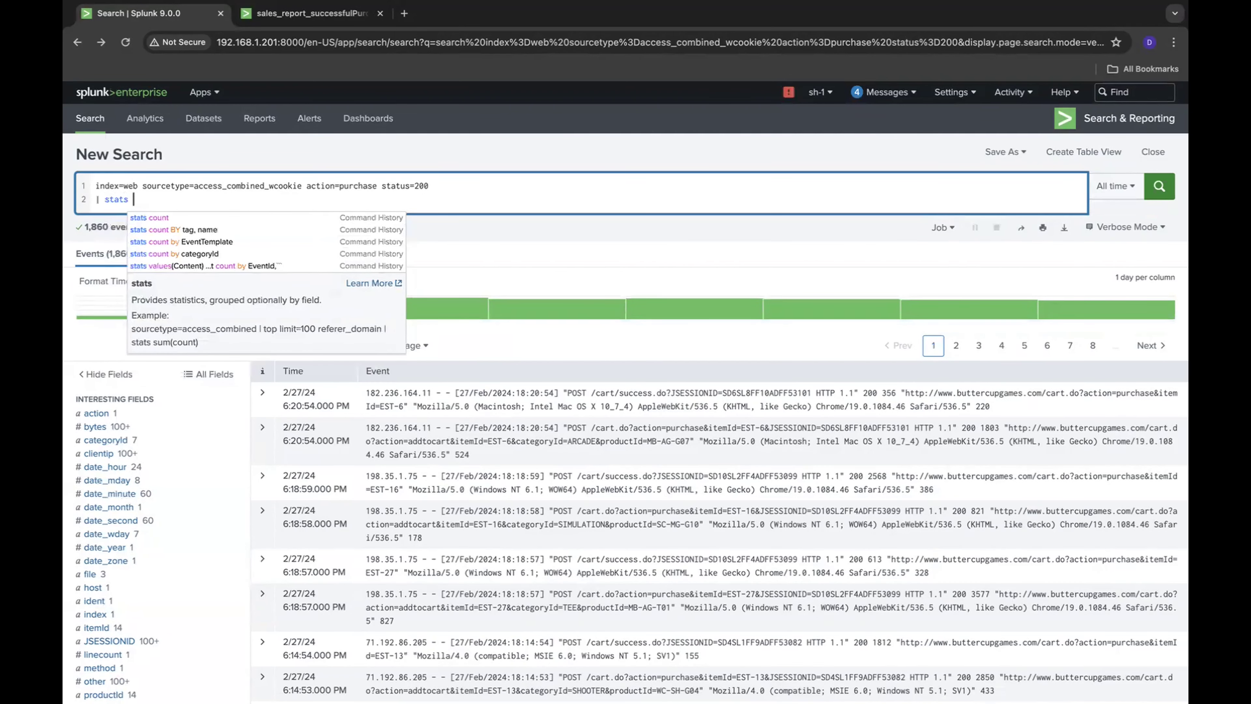
text(count by )
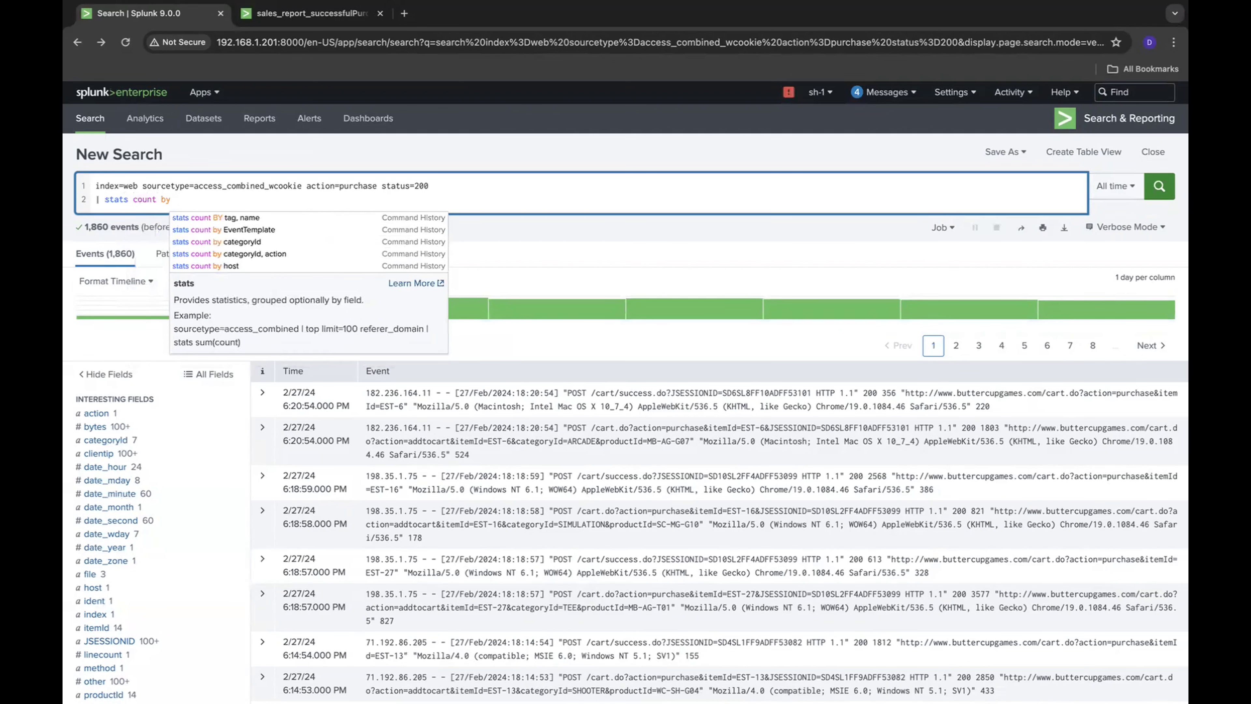
text(categoryId)
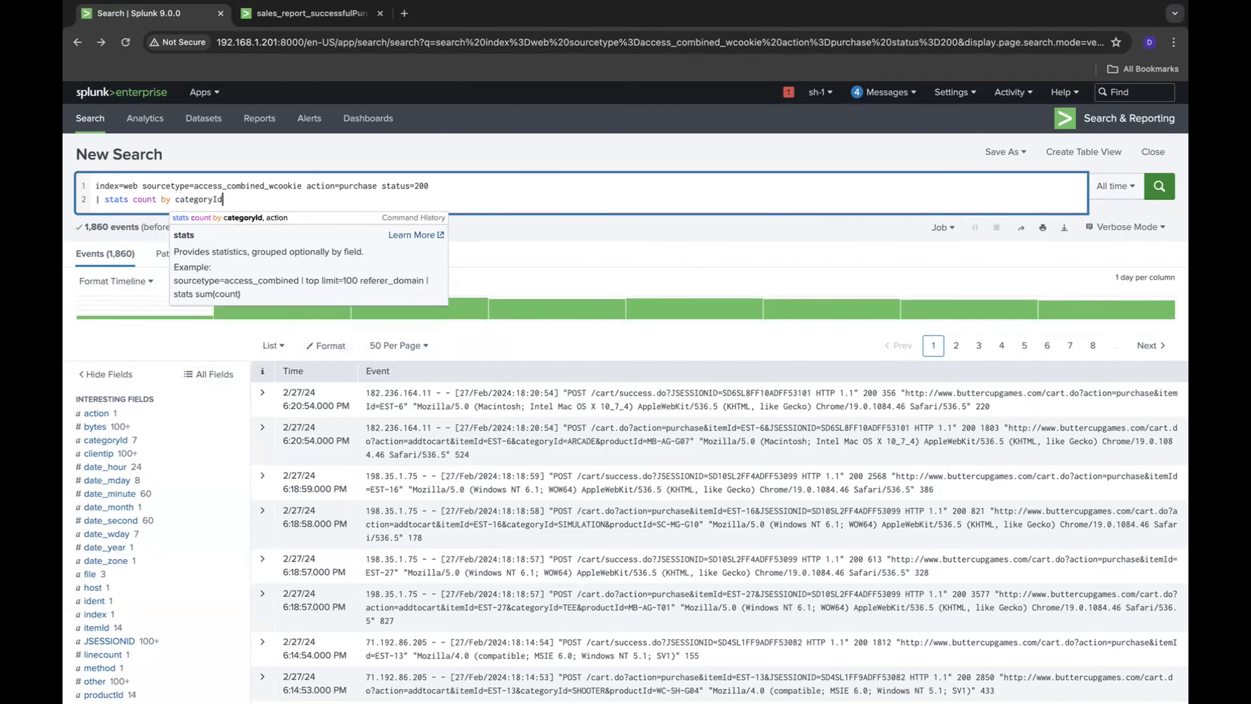
click(583, 157)
drag(227, 200, 91, 203)
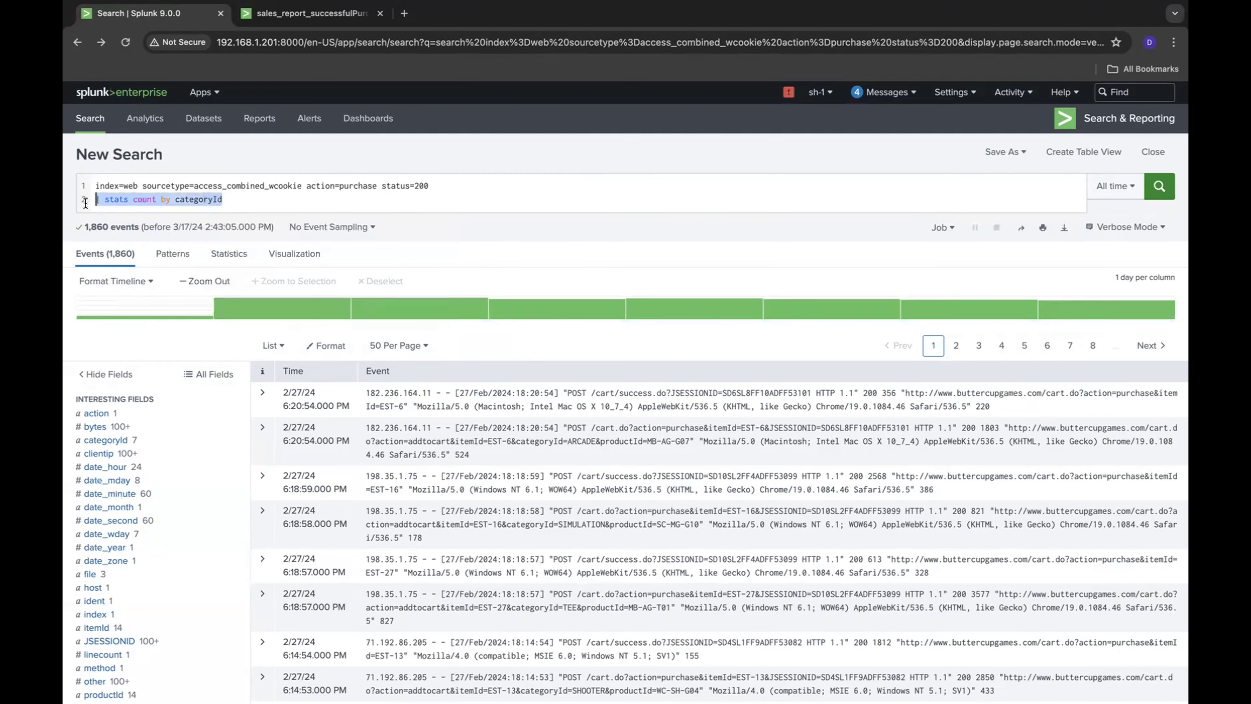
click(91, 203)
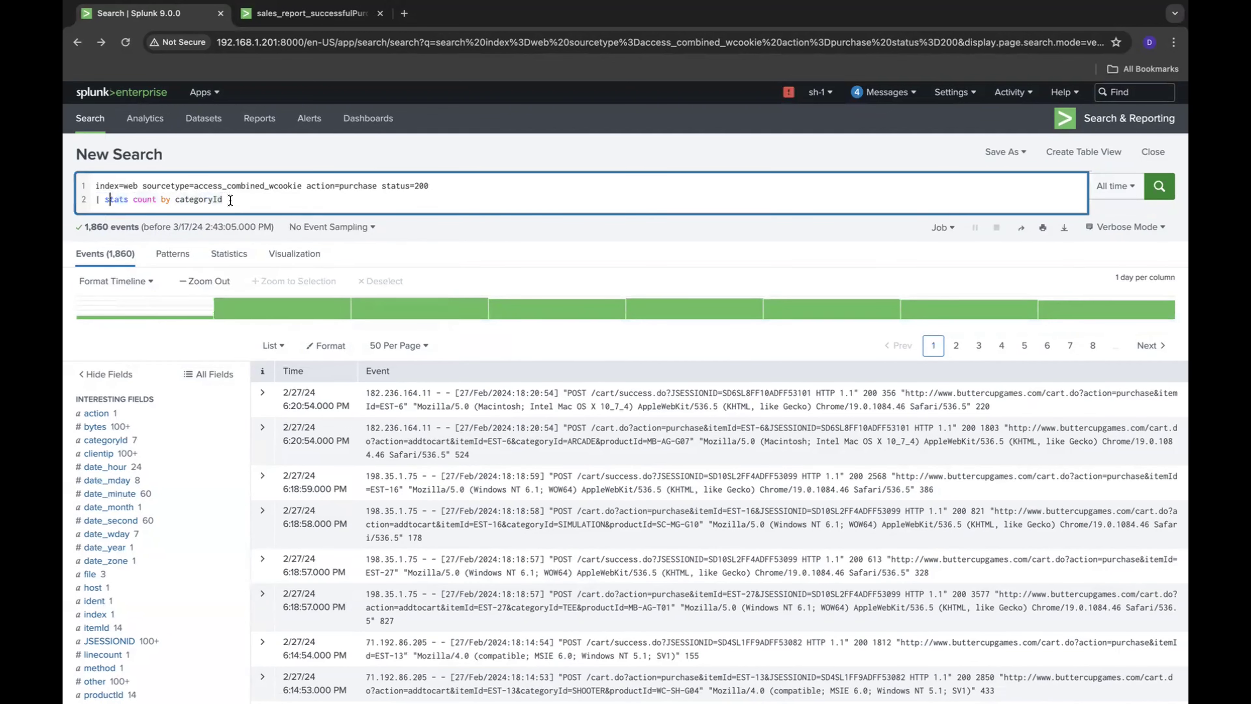
drag(230, 199, 74, 201)
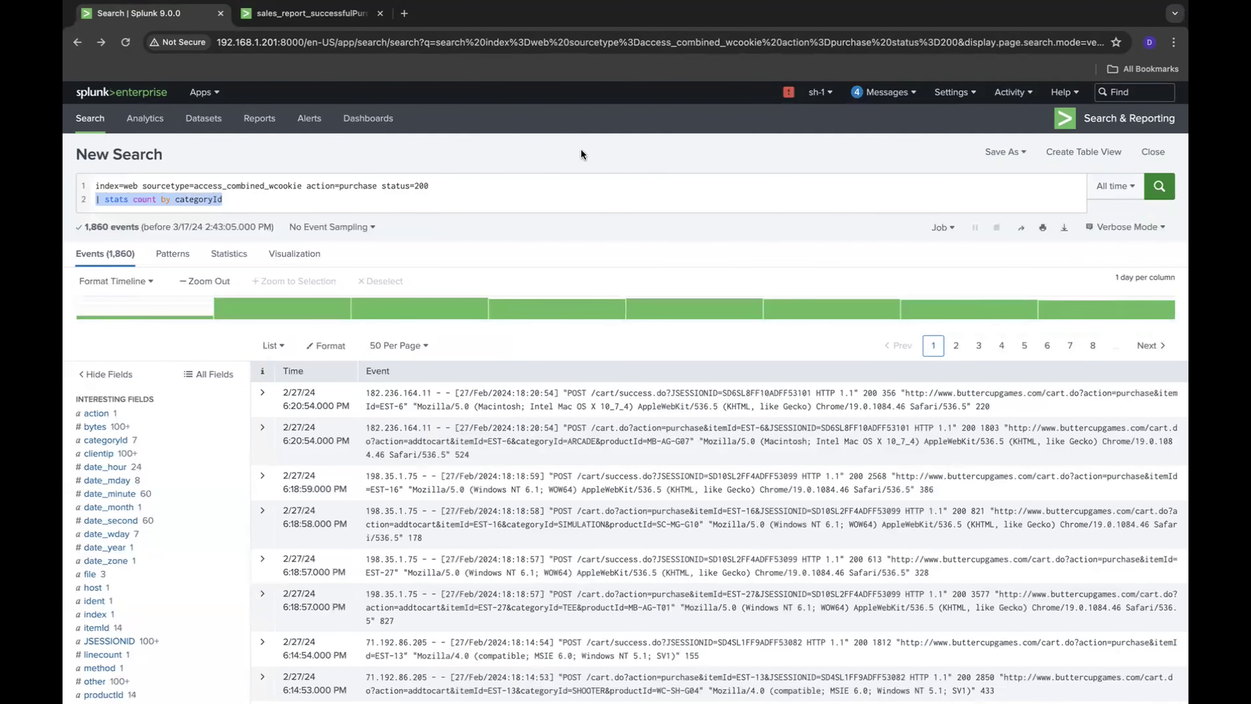
click(735, 190)
click(1159, 187)
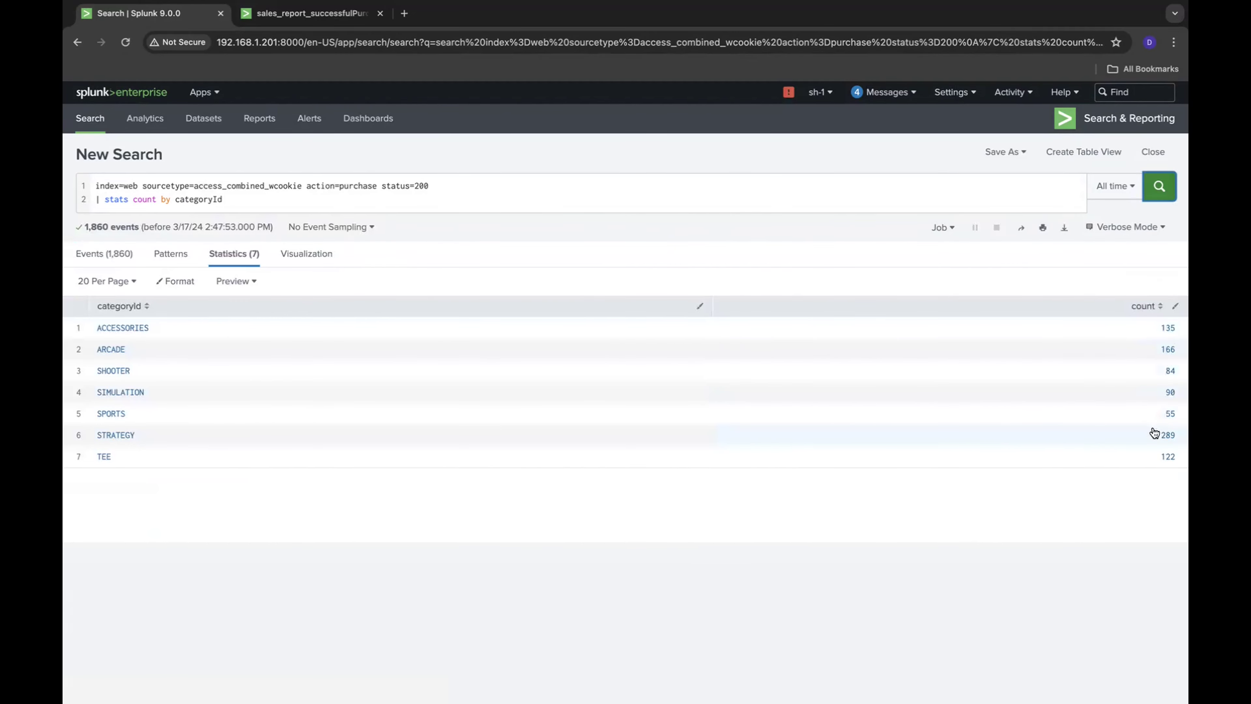
Visualize the category counts as a column chart and turn on its data values
click(300, 252)
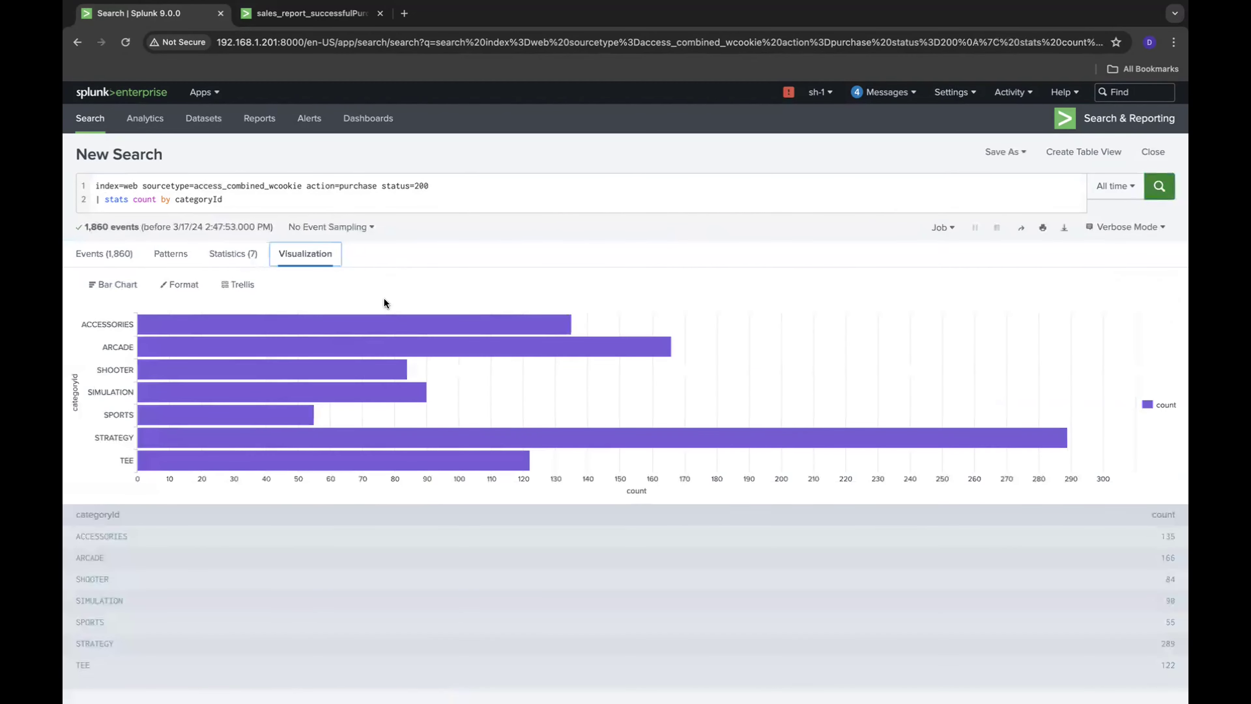
click(113, 285)
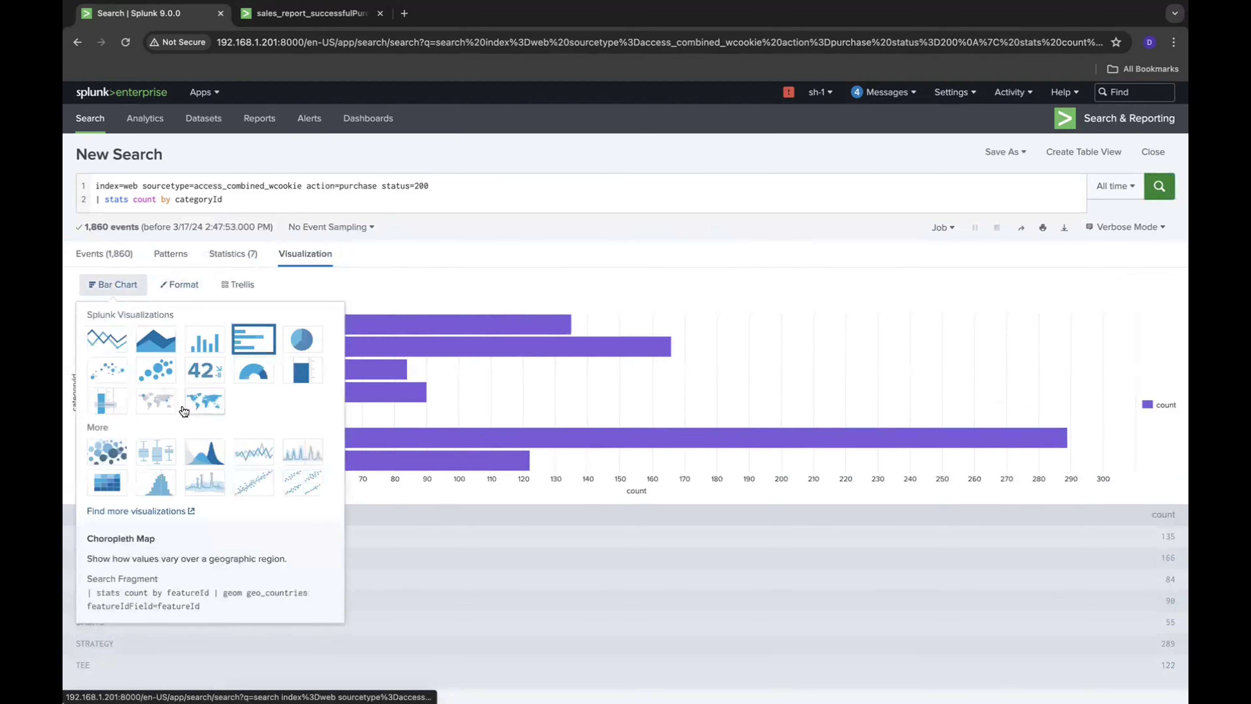
click(210, 344)
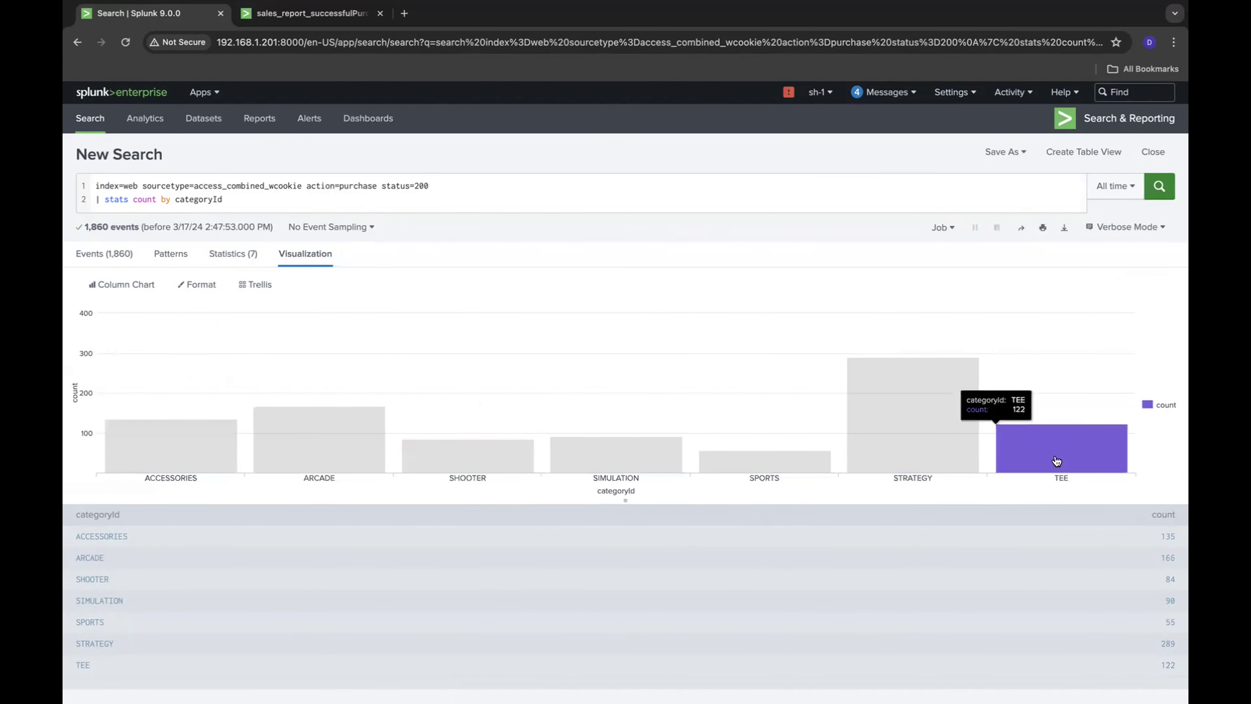
click(210, 288)
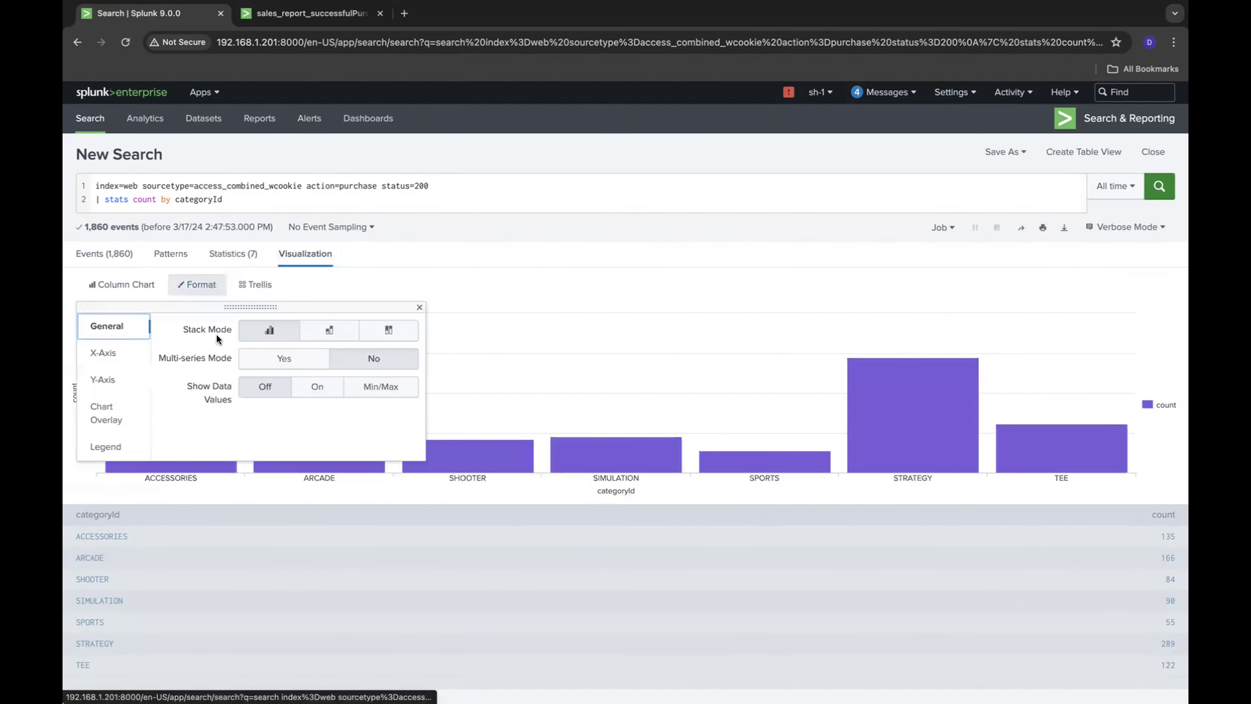
click(310, 387)
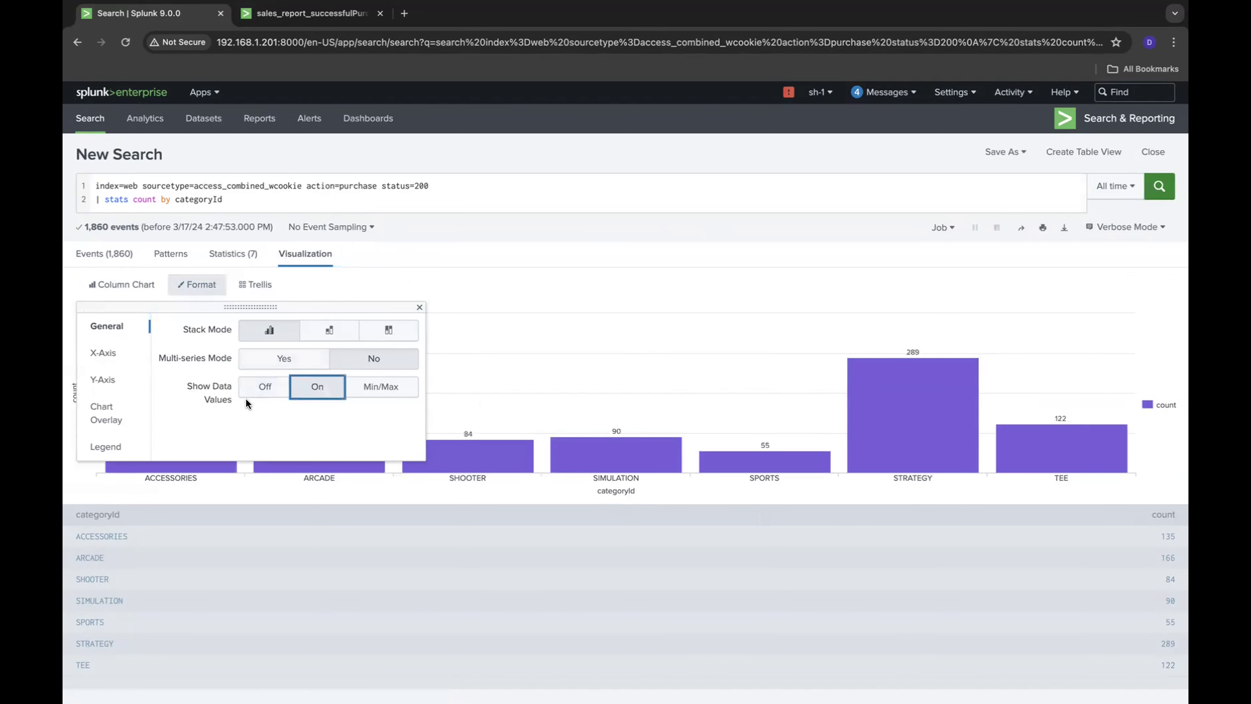
click(498, 248)
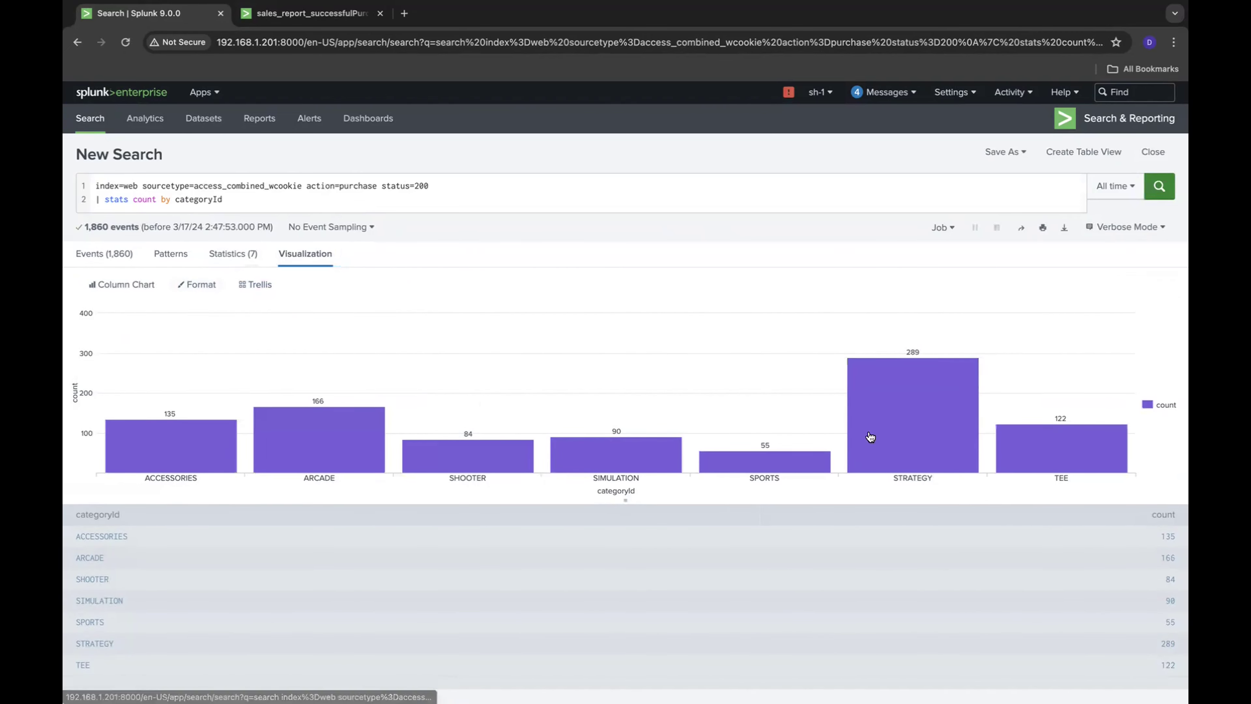
Apply a heat map data overlay to the statistics table of category counts
click(237, 255)
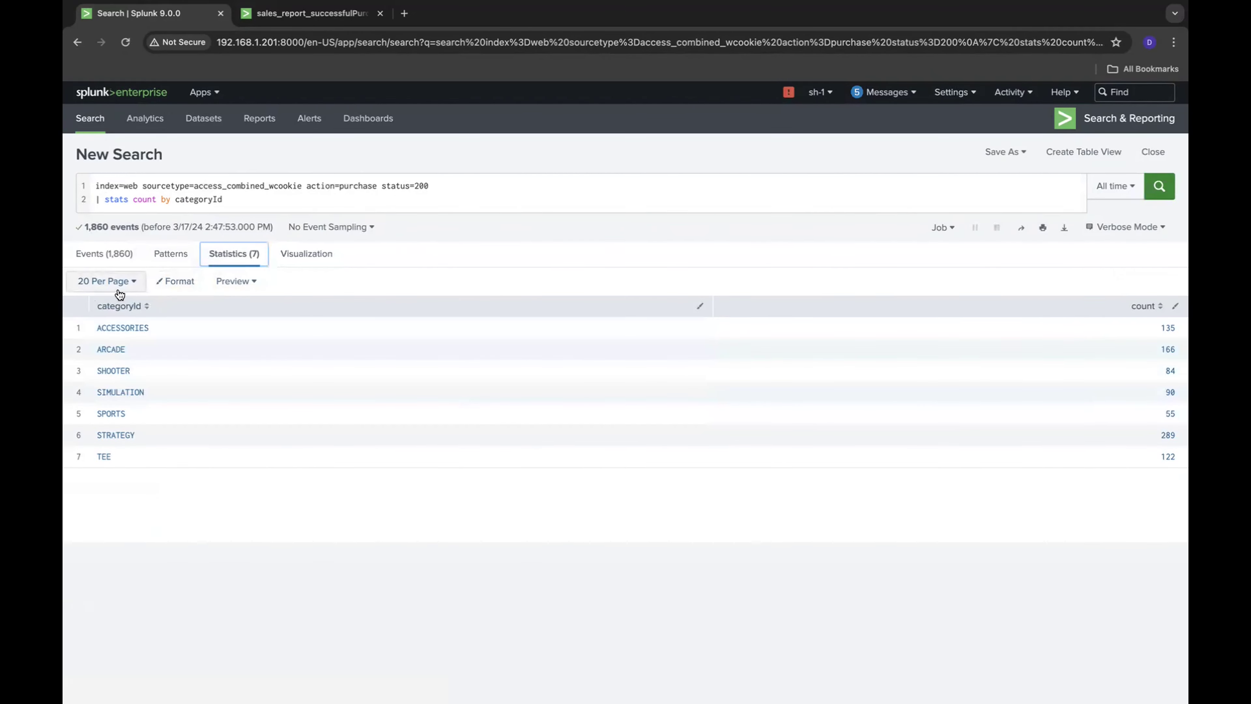
click(175, 281)
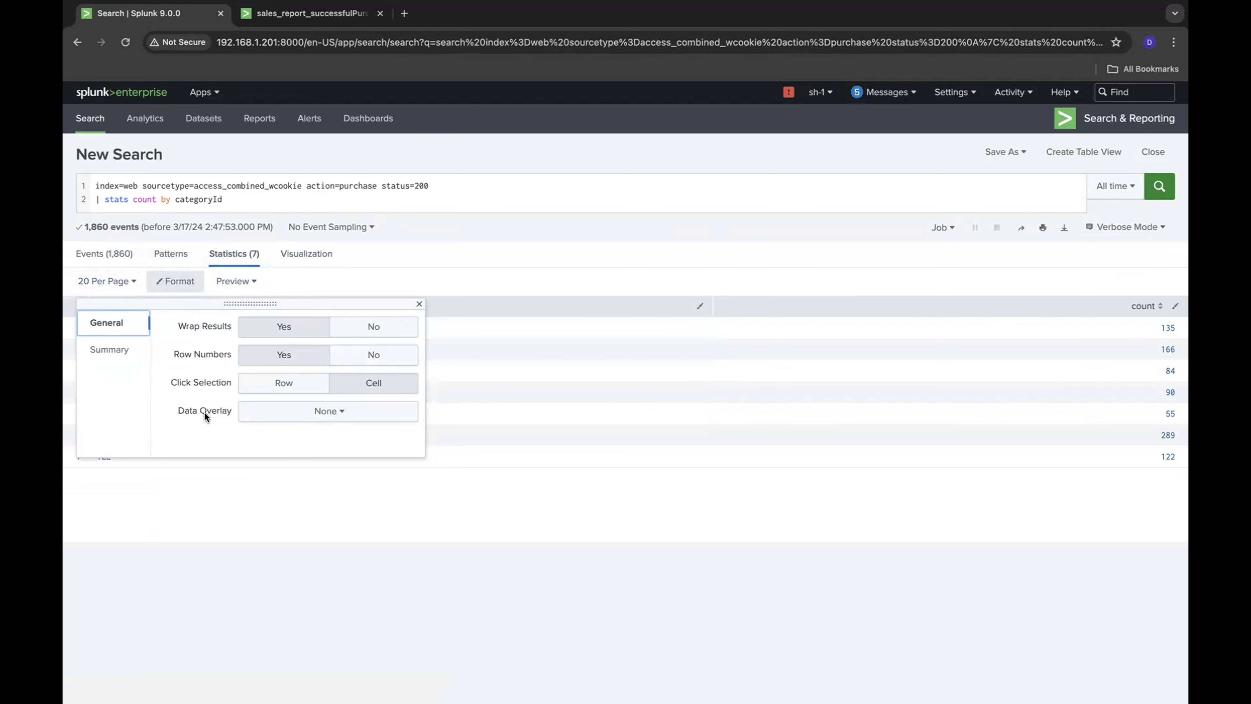
click(117, 351)
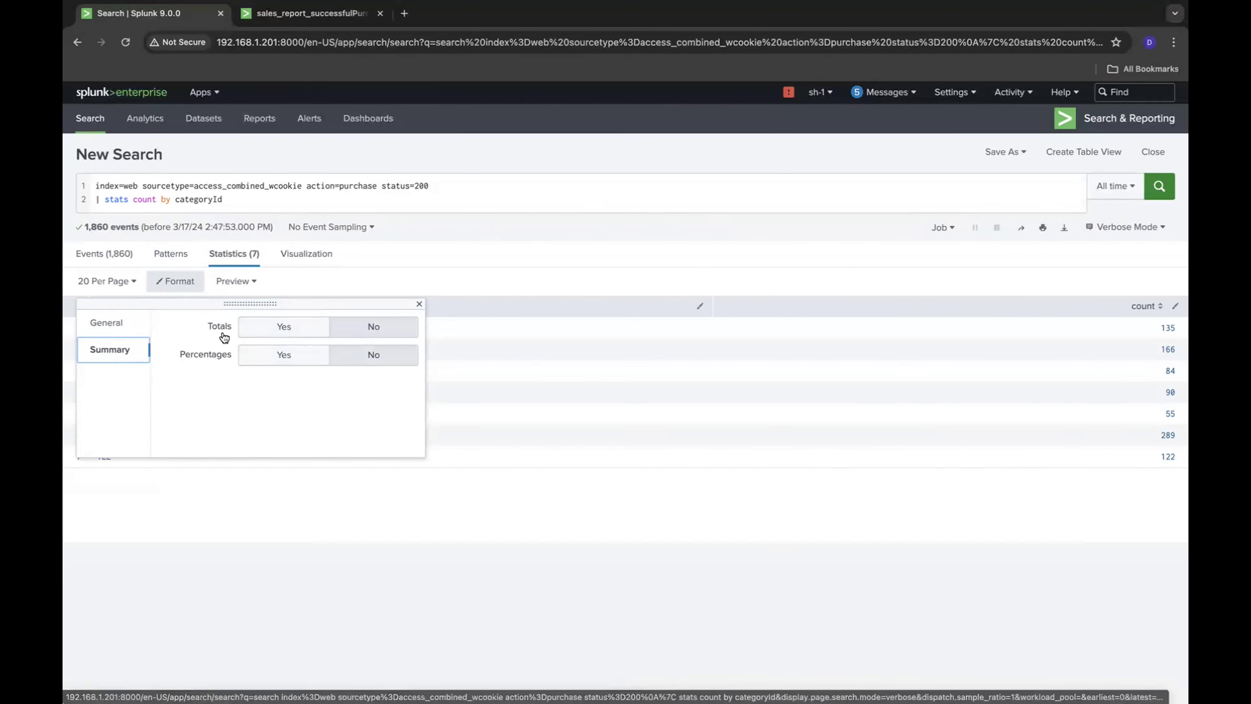
click(139, 328)
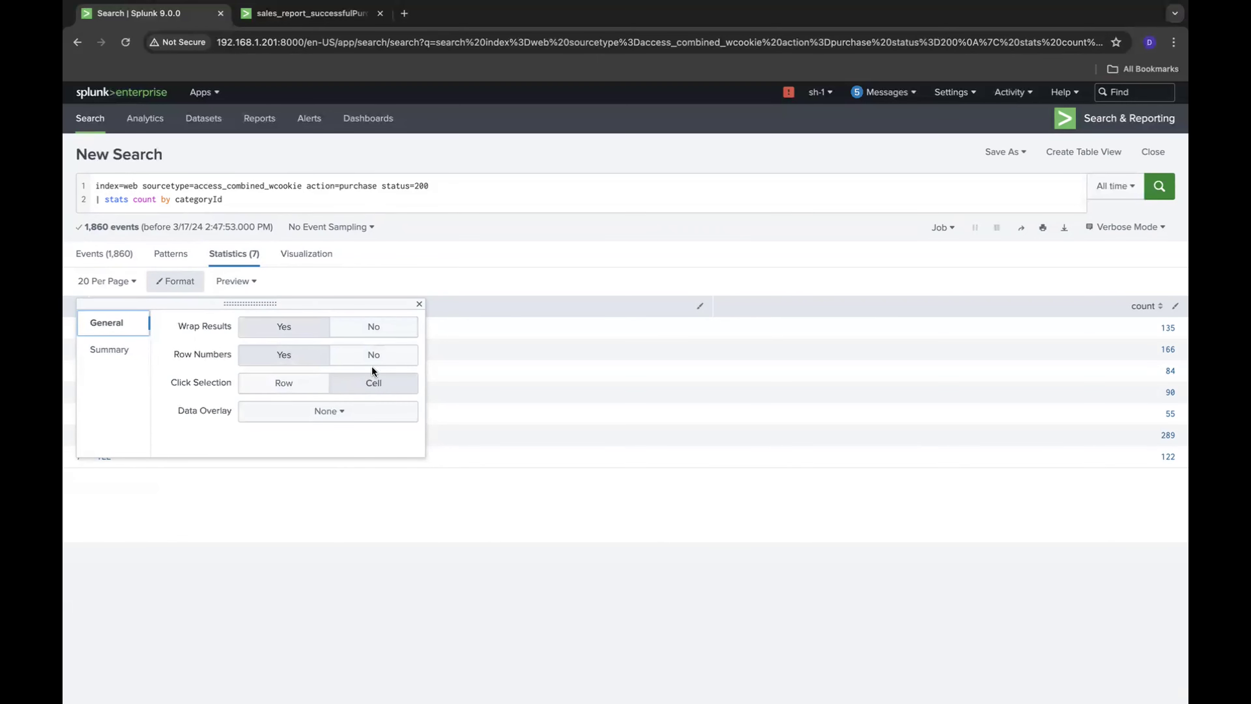
click(300, 410)
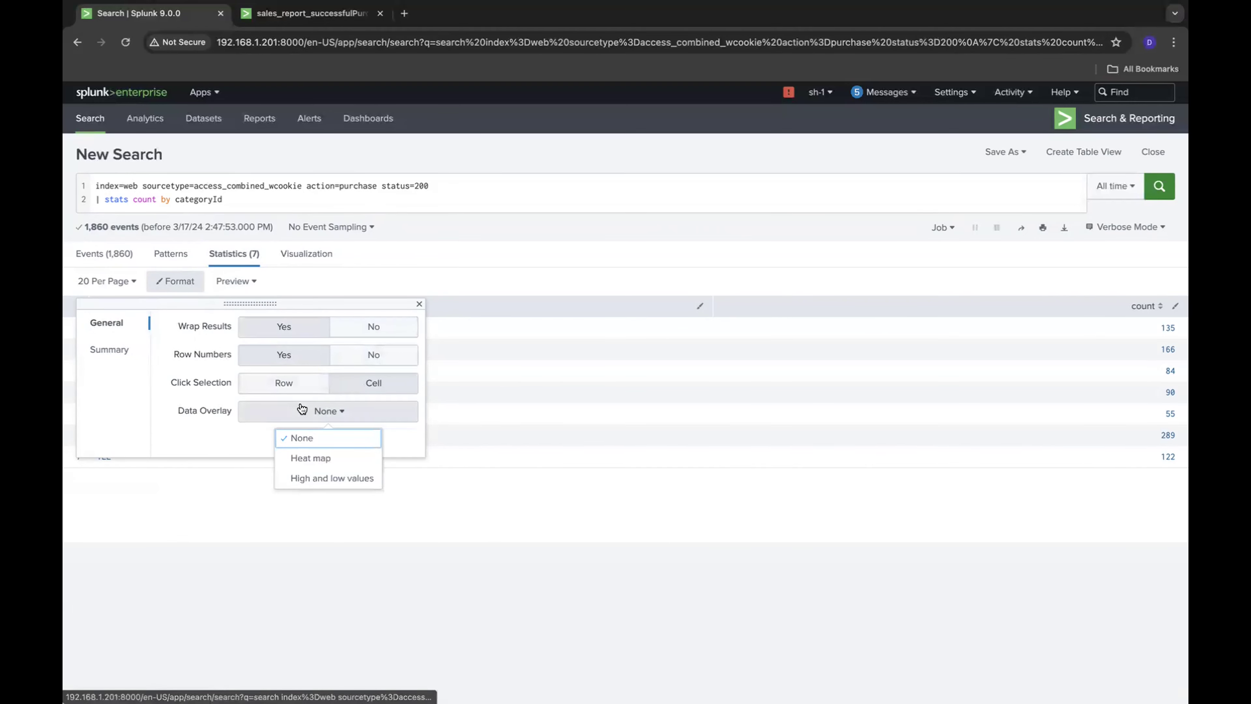
click(332, 459)
click(614, 247)
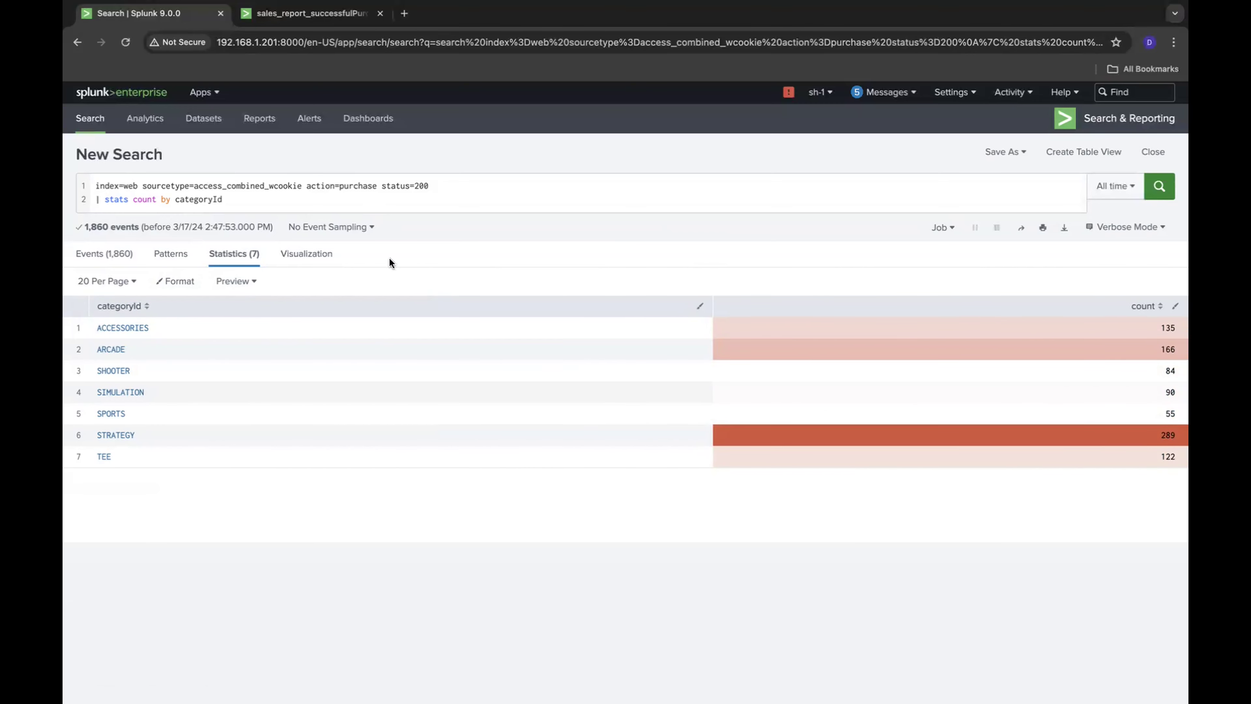
click(175, 281)
click(512, 256)
Save the column chart of category counts as a report titled sales_report_soldcategory_incommand and view the saved report
click(305, 253)
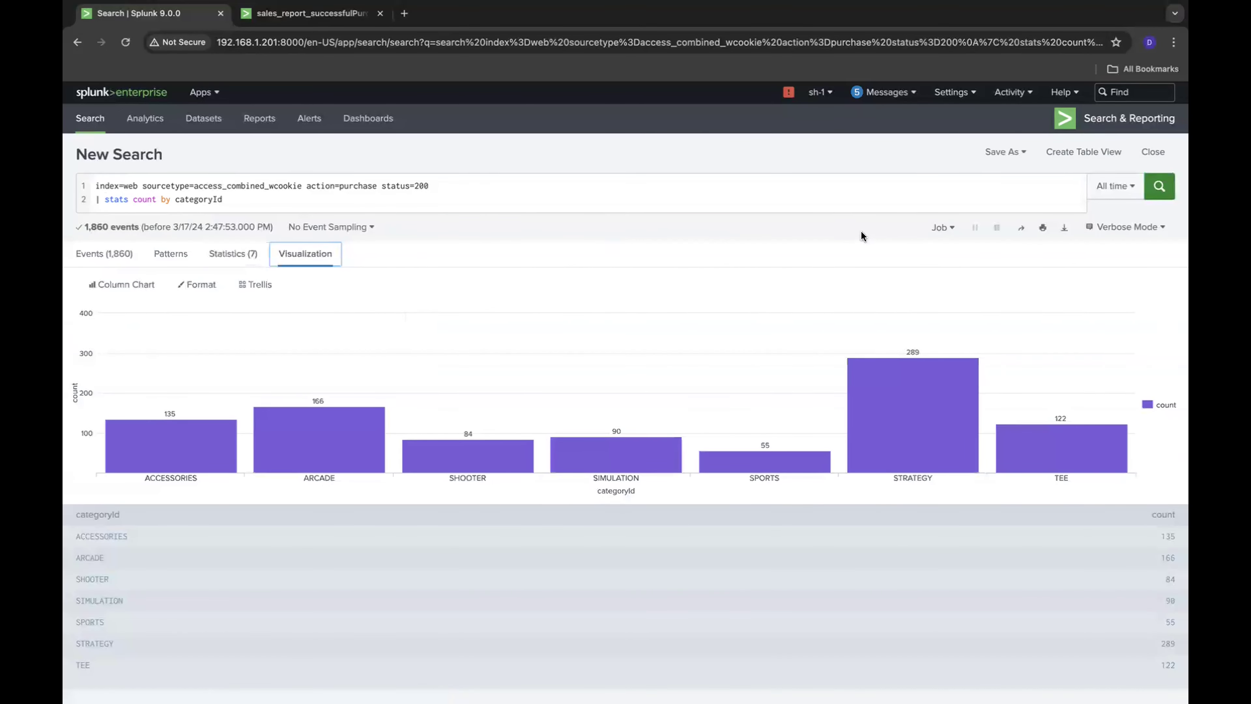
click(1007, 152)
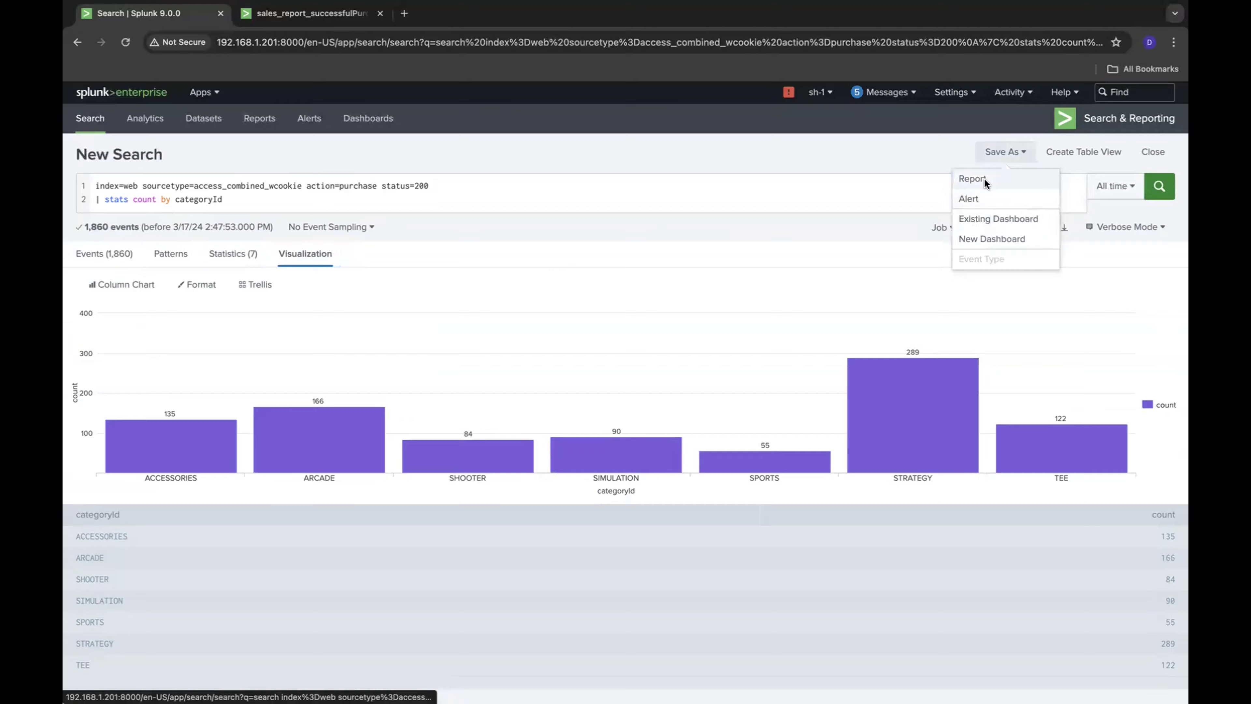
click(983, 179)
click(640, 181)
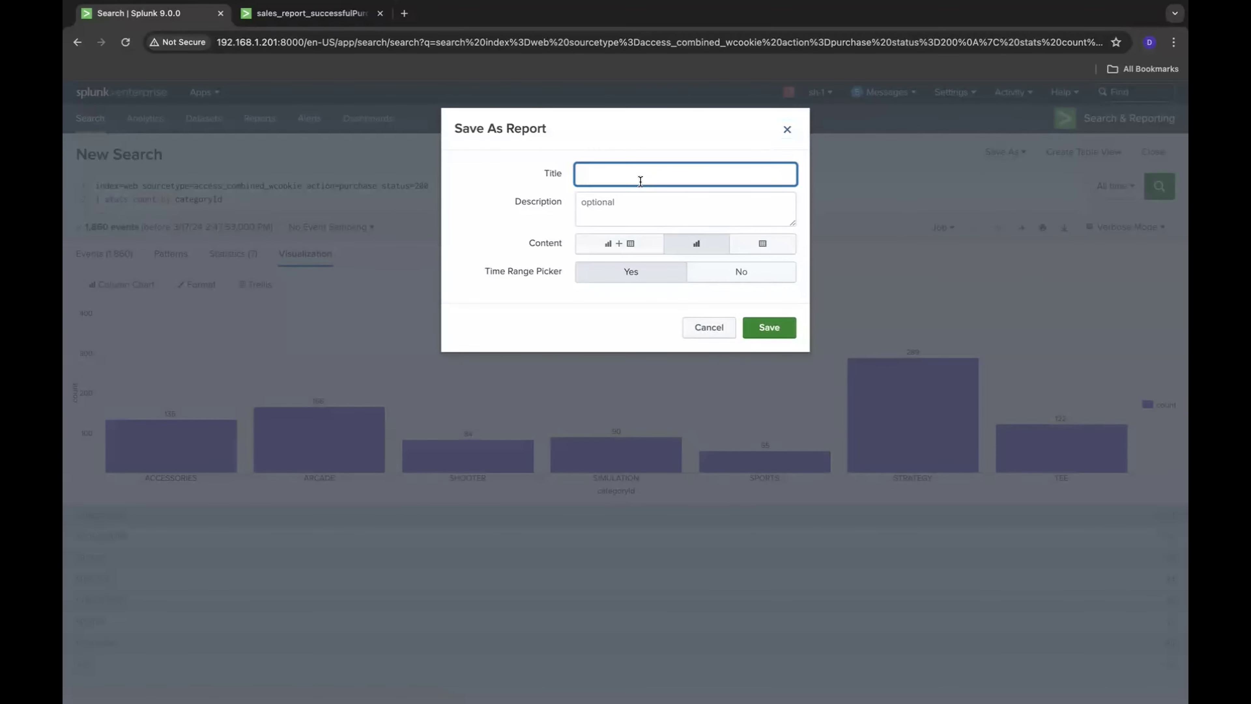
text(sales_rep)
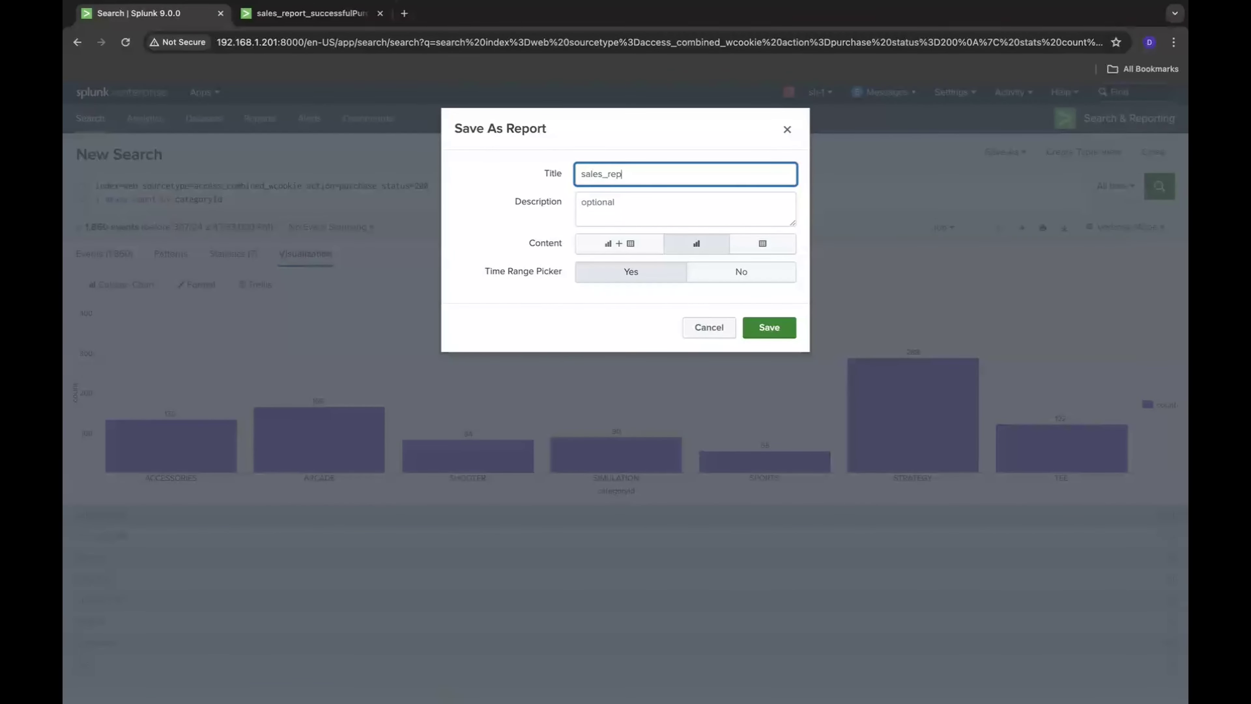
text(ort_solt)
text(categoryId)
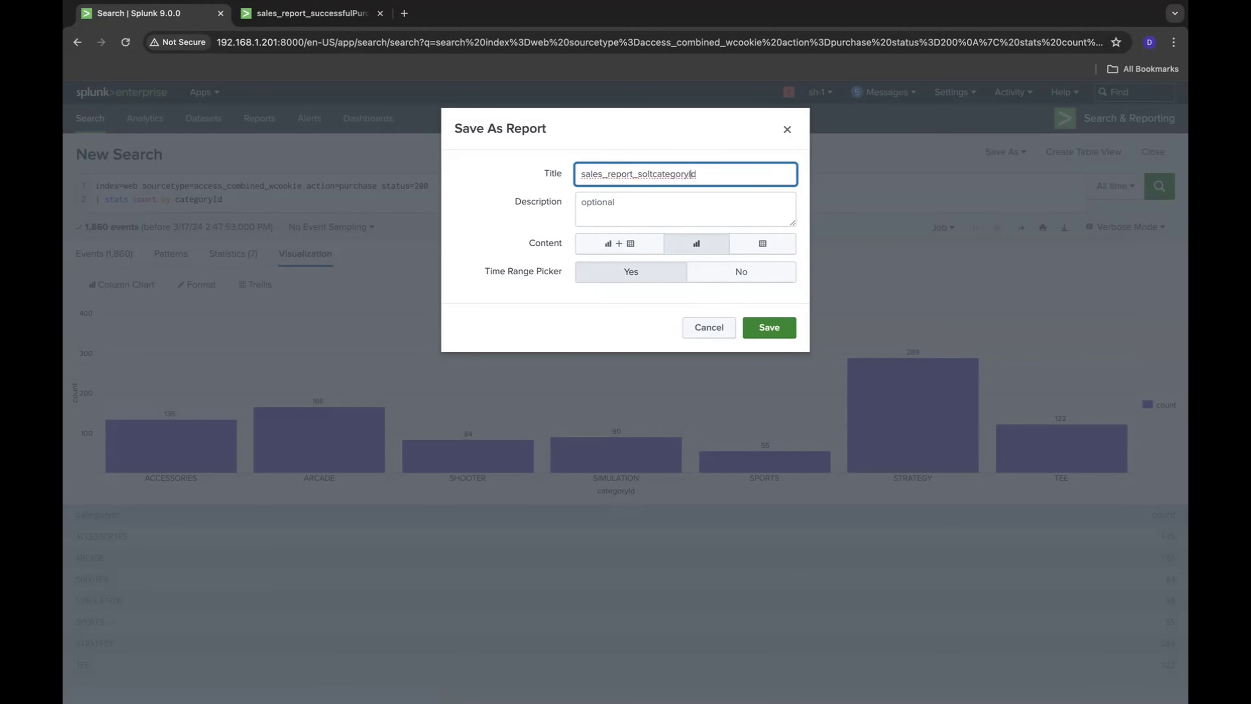
key(BackSpace)
text(d)
click(710, 174)
key(BackSpace)
text(incommand)
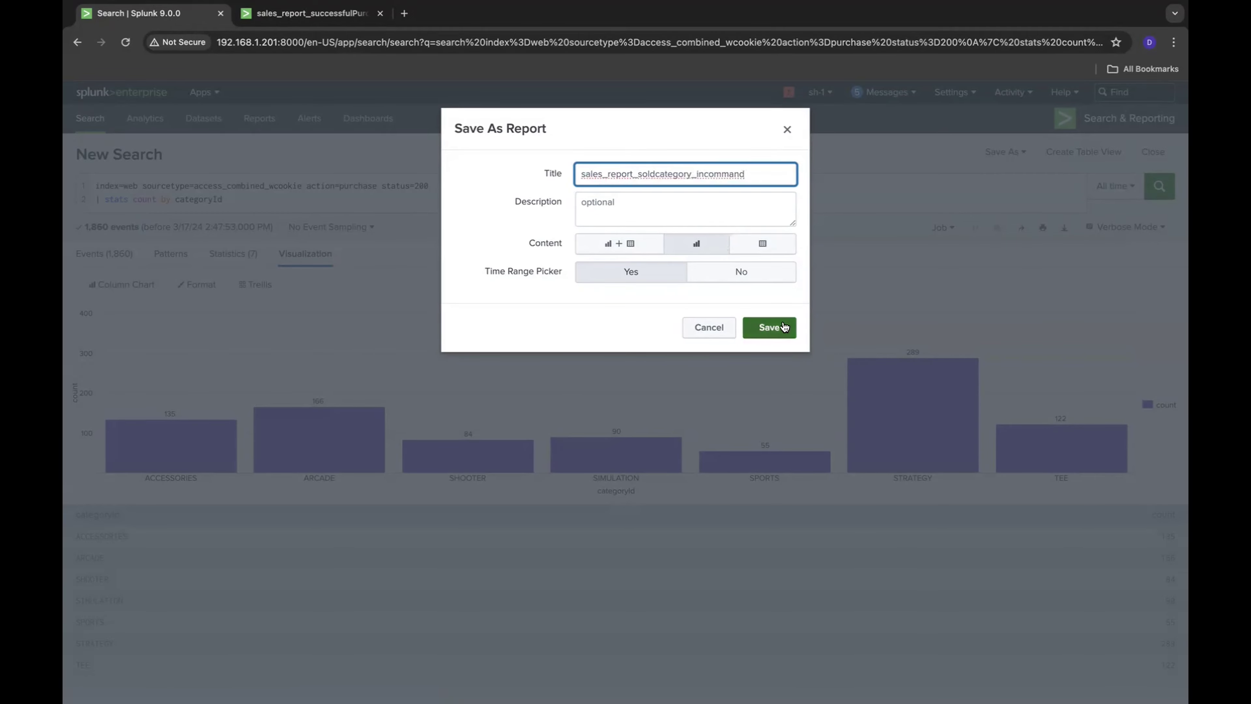
click(775, 327)
click(768, 319)
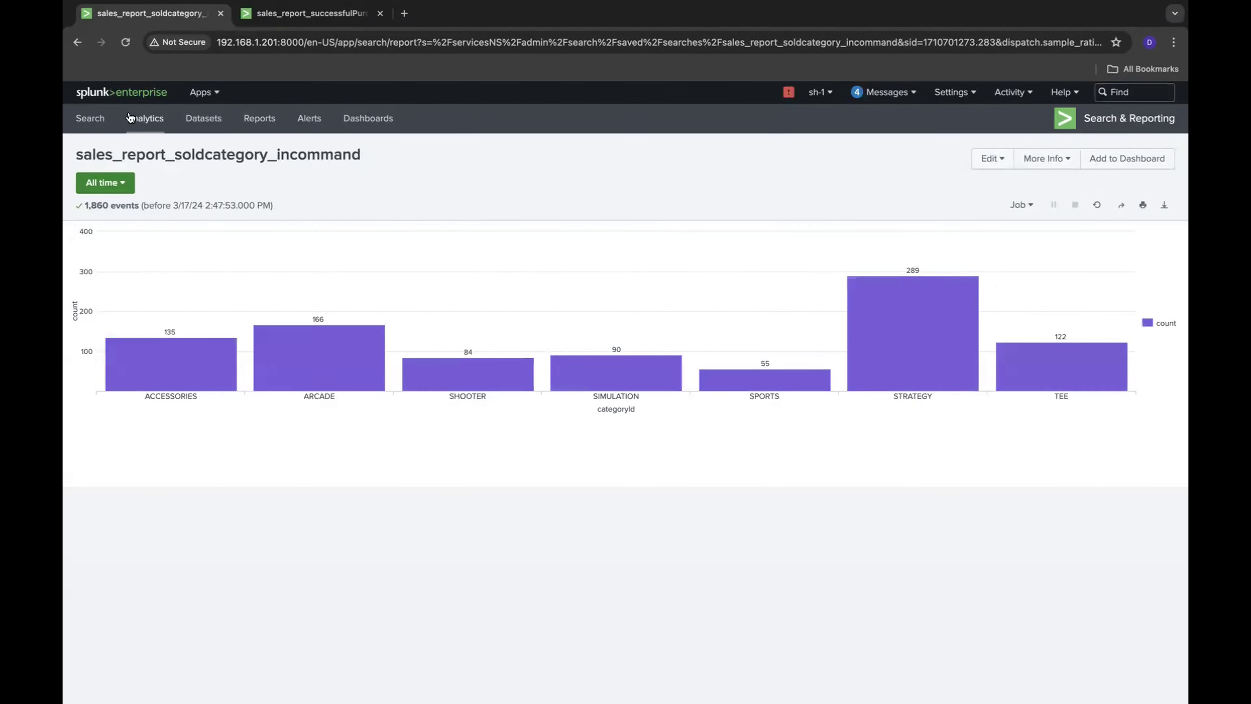
Open the reports list of the Search & Reporting app and limit it to your own reports
click(146, 92)
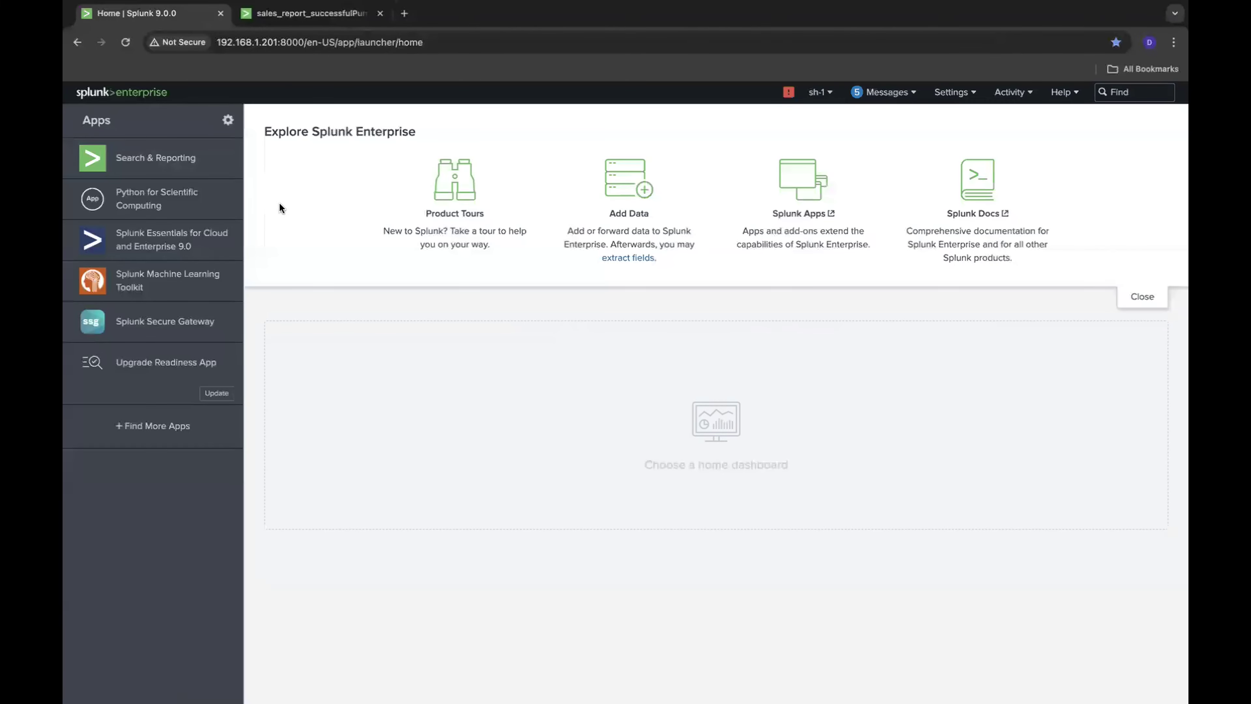
click(131, 155)
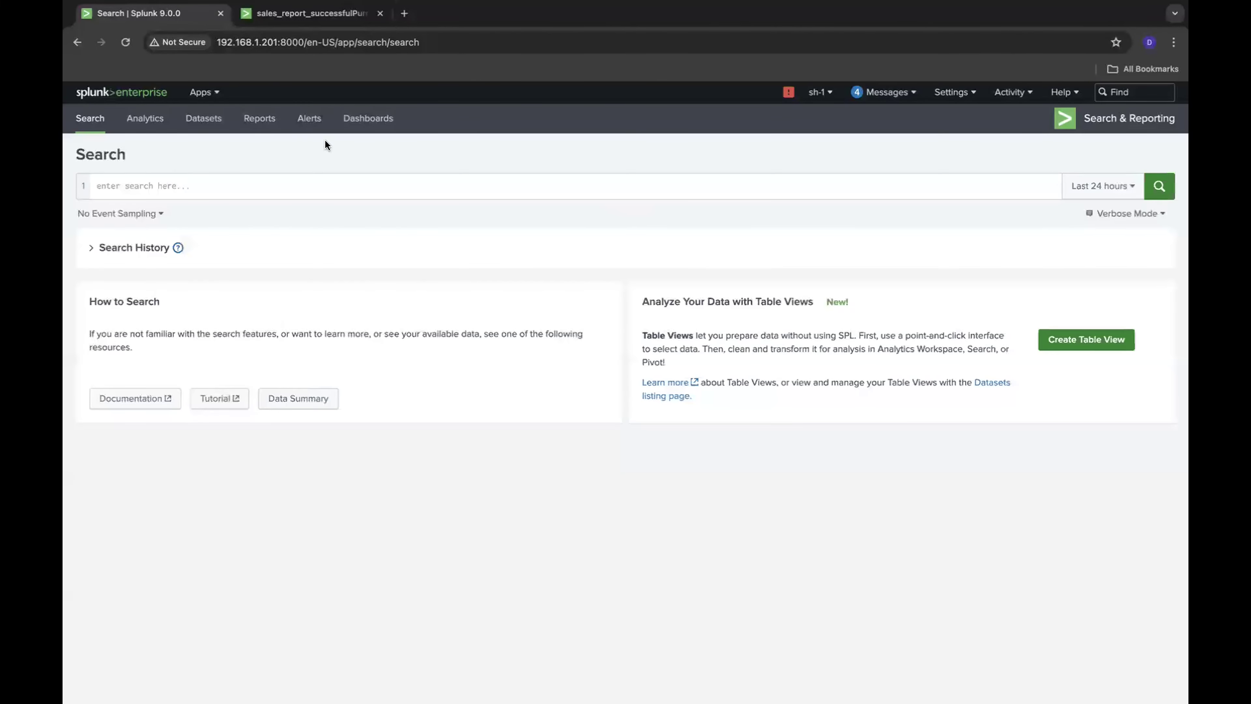
click(260, 122)
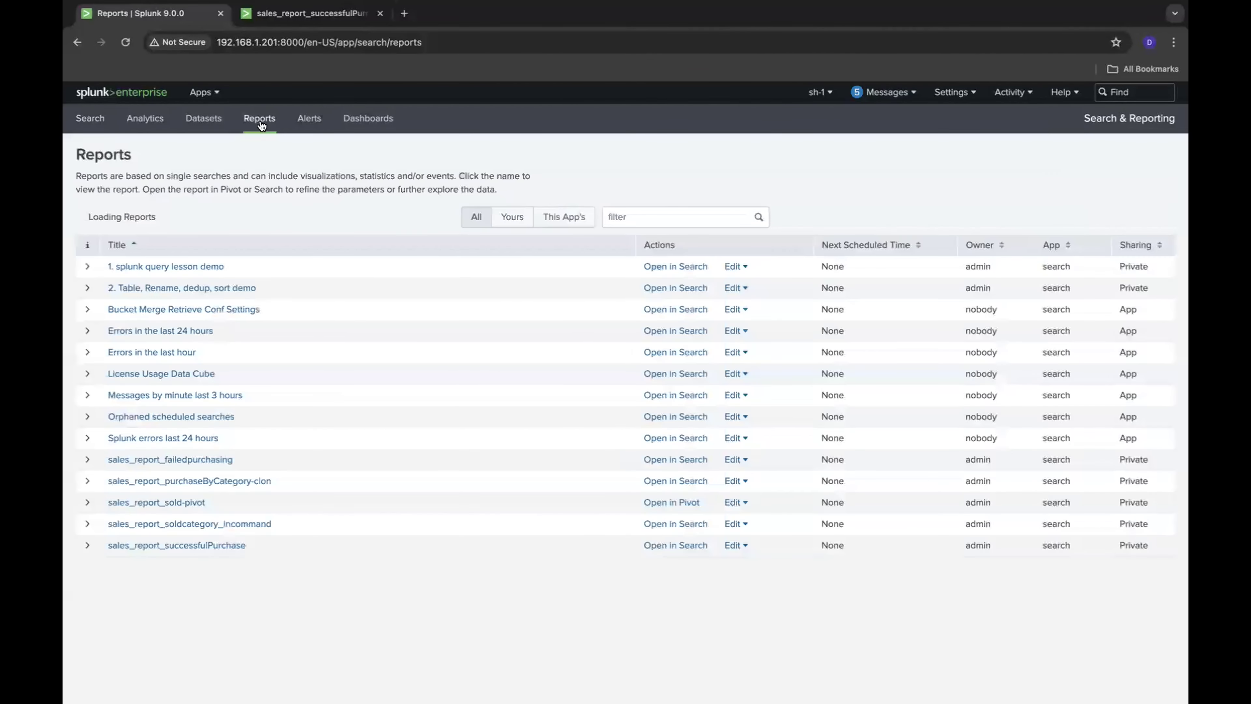
click(512, 217)
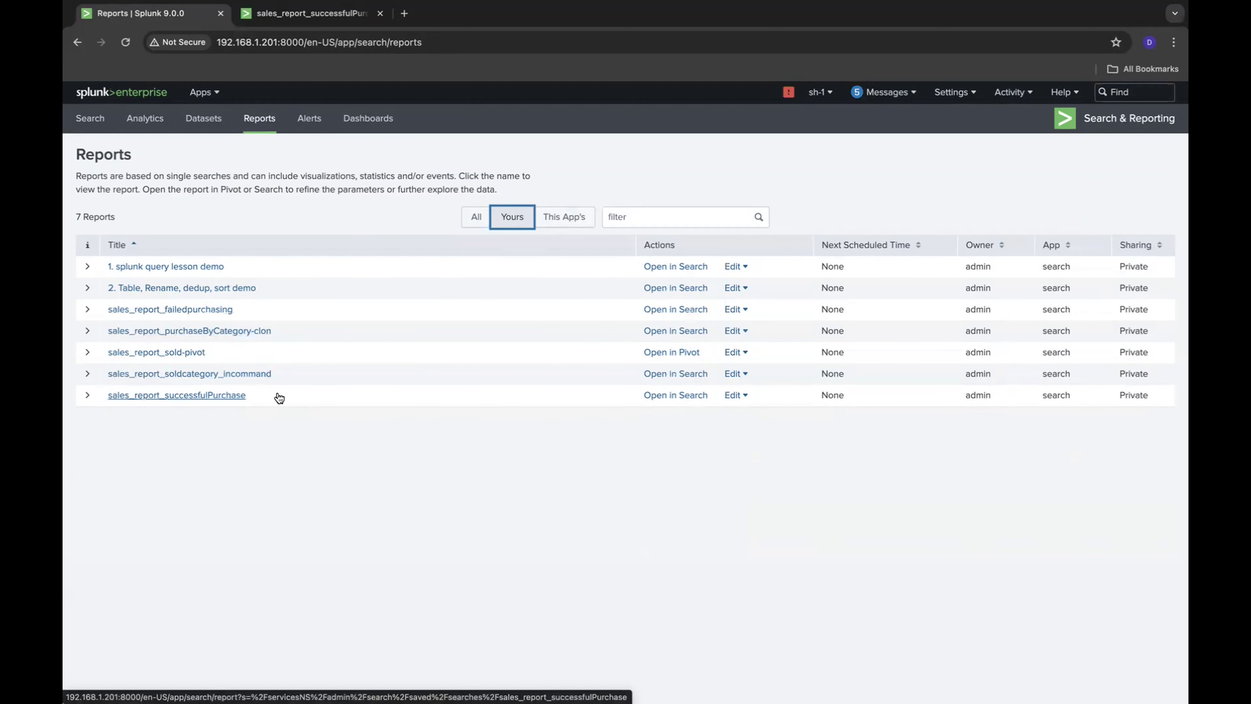
Open the sales_report_failedpurchasing report and view it over the last 24 hours, all time and the last 30 days
click(216, 310)
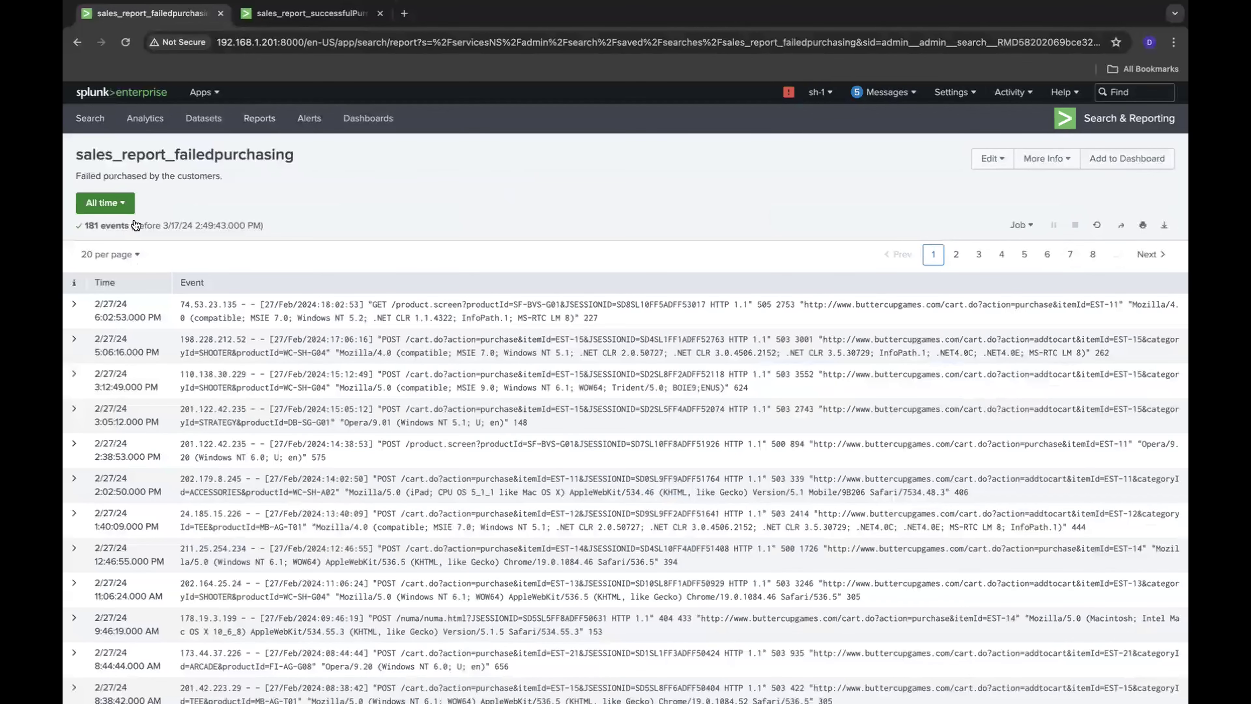
click(117, 202)
click(307, 316)
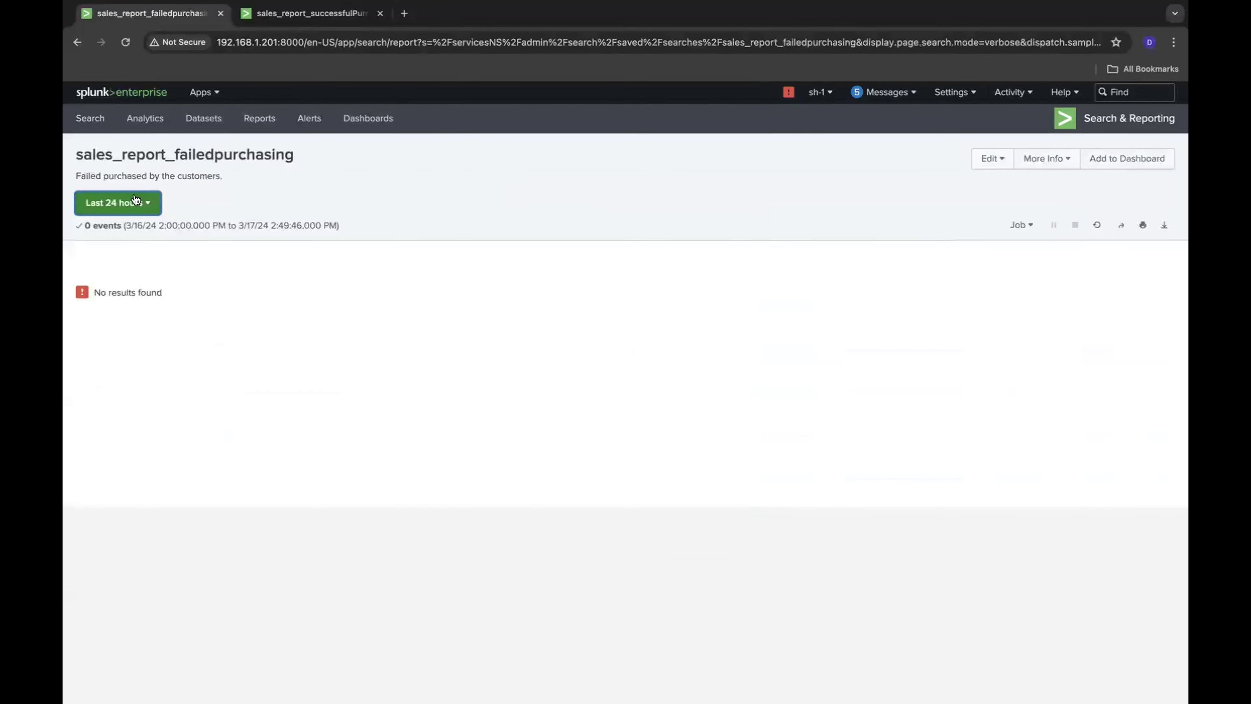
click(118, 202)
click(400, 273)
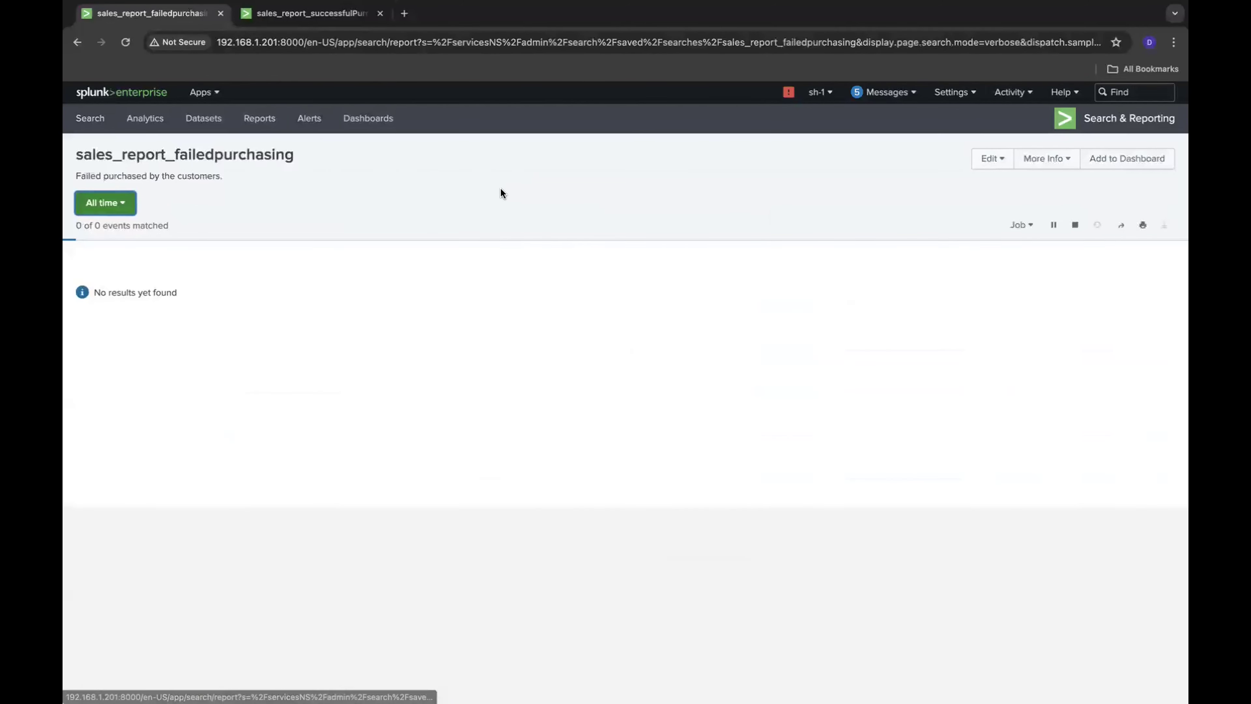
click(102, 203)
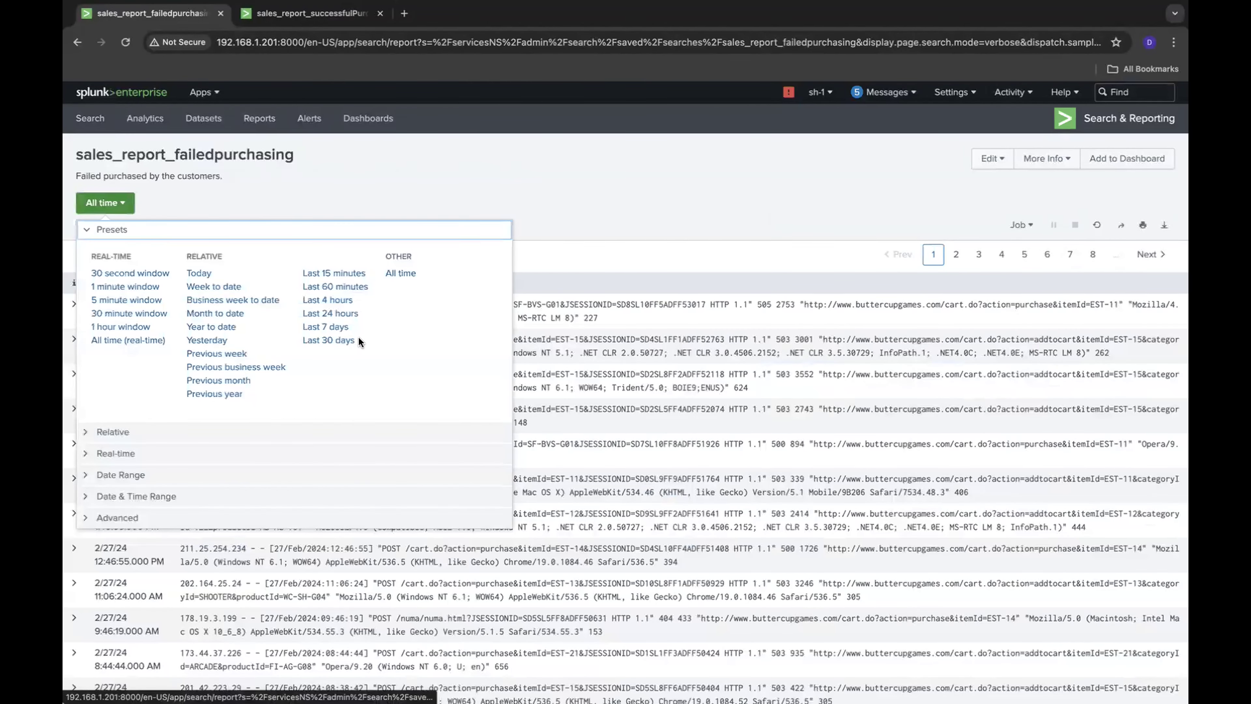
click(328, 340)
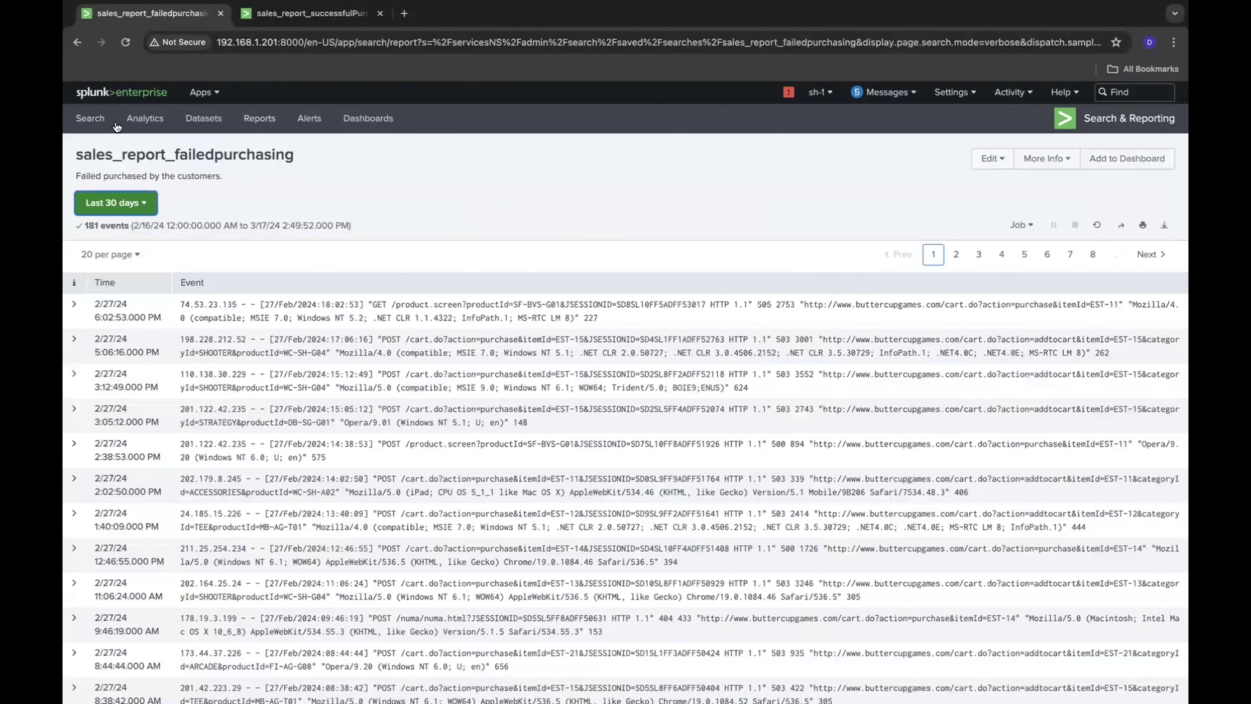
Return to the Search & Reporting search page and load the status=200 purchase search with "stats count by categoryId" from the search history
click(121, 92)
click(134, 163)
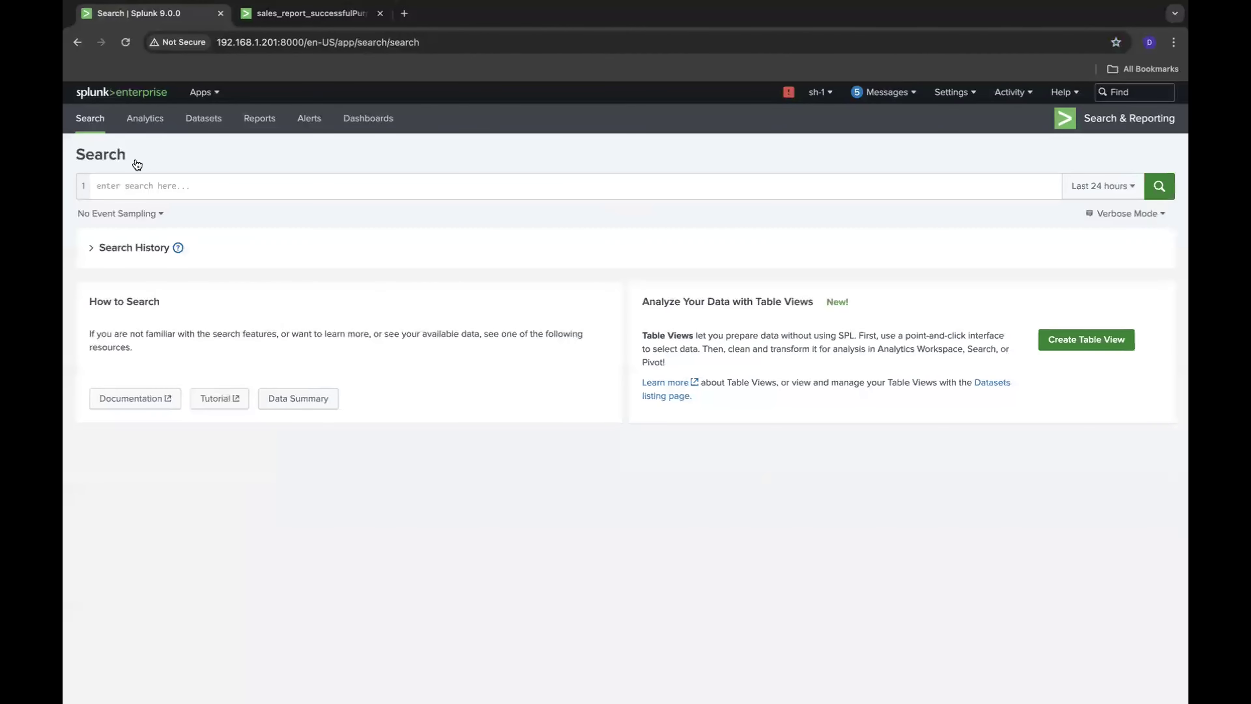
click(140, 247)
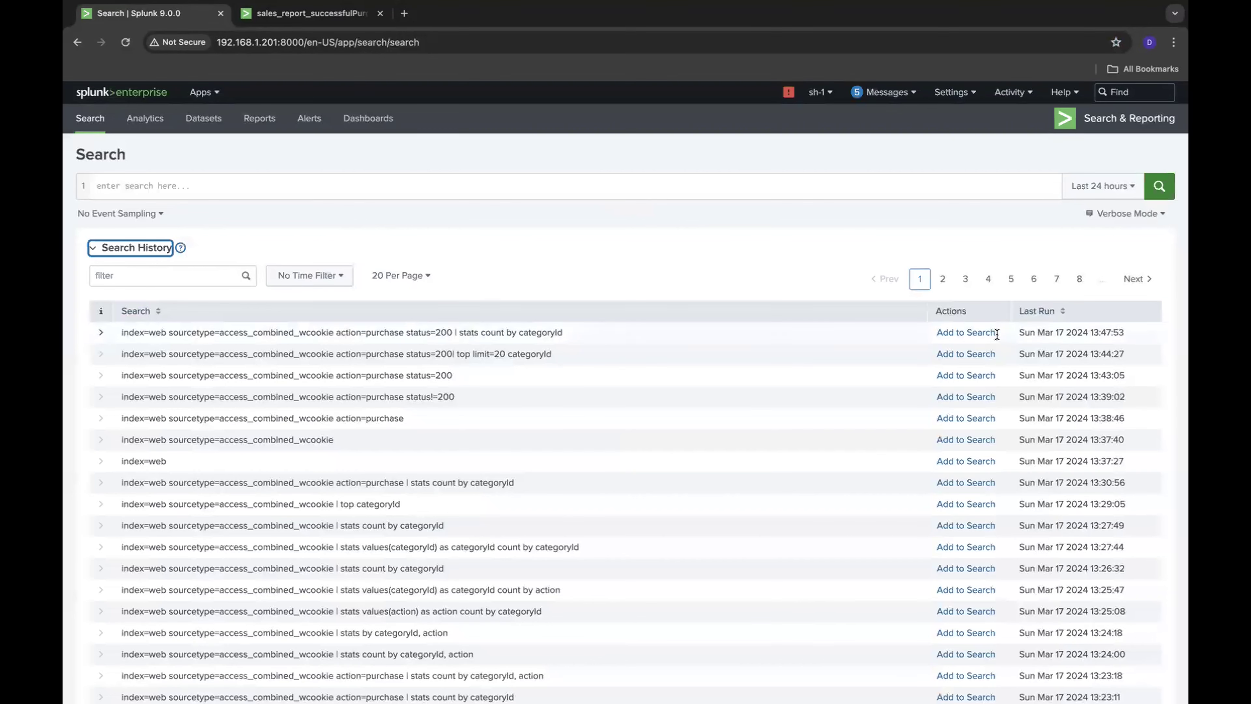
click(966, 332)
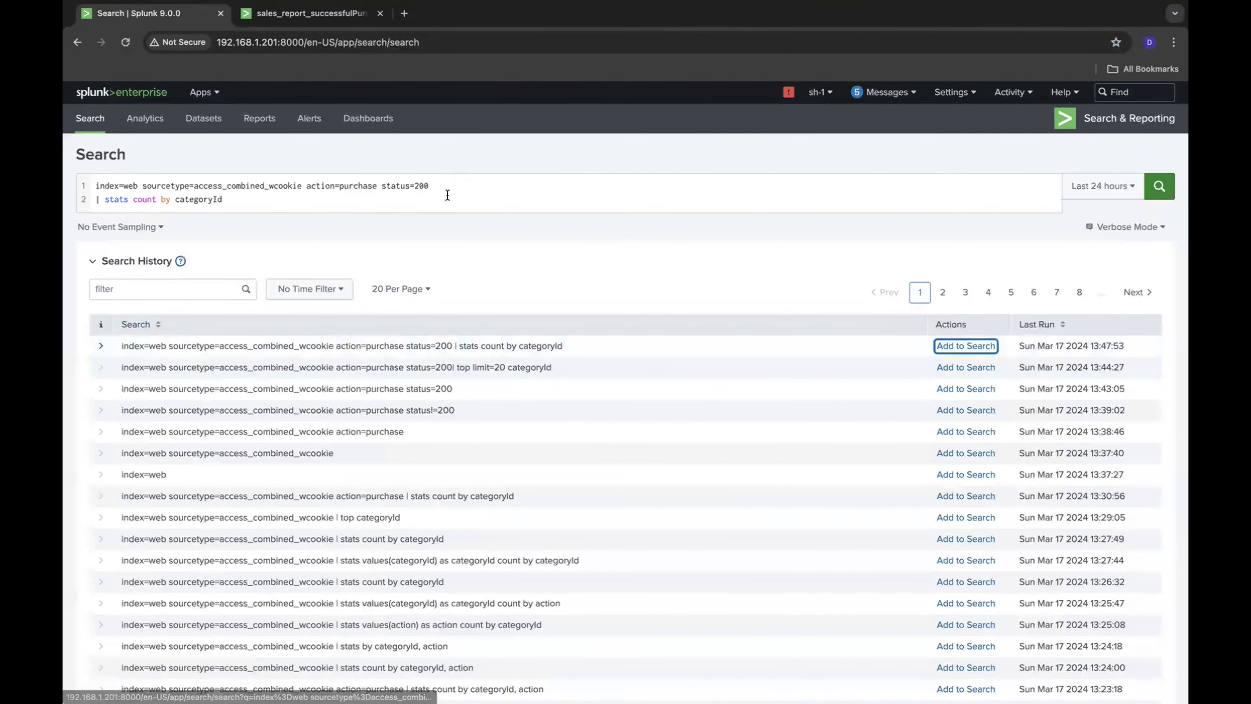
Remove the stats line from the loaded purchase search and run it over all time
drag(237, 203, 64, 194)
key(BackSpace)
key(BackSpace)
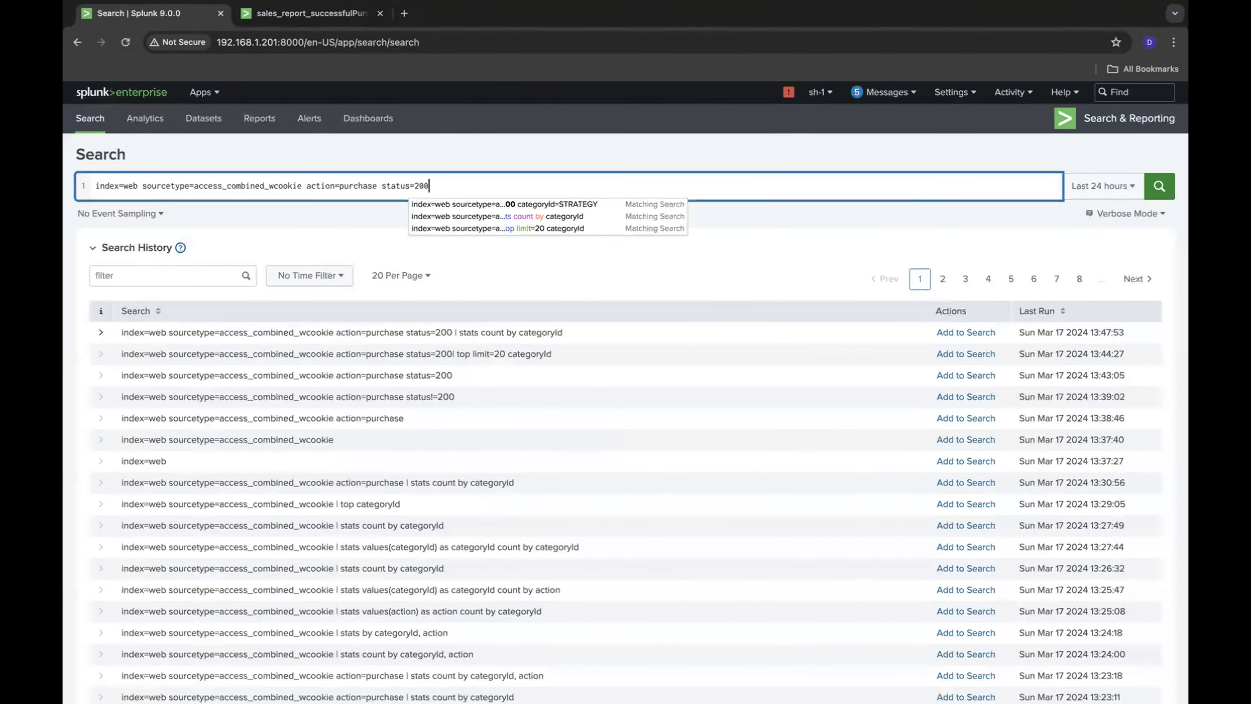
key(Return)
click(1103, 186)
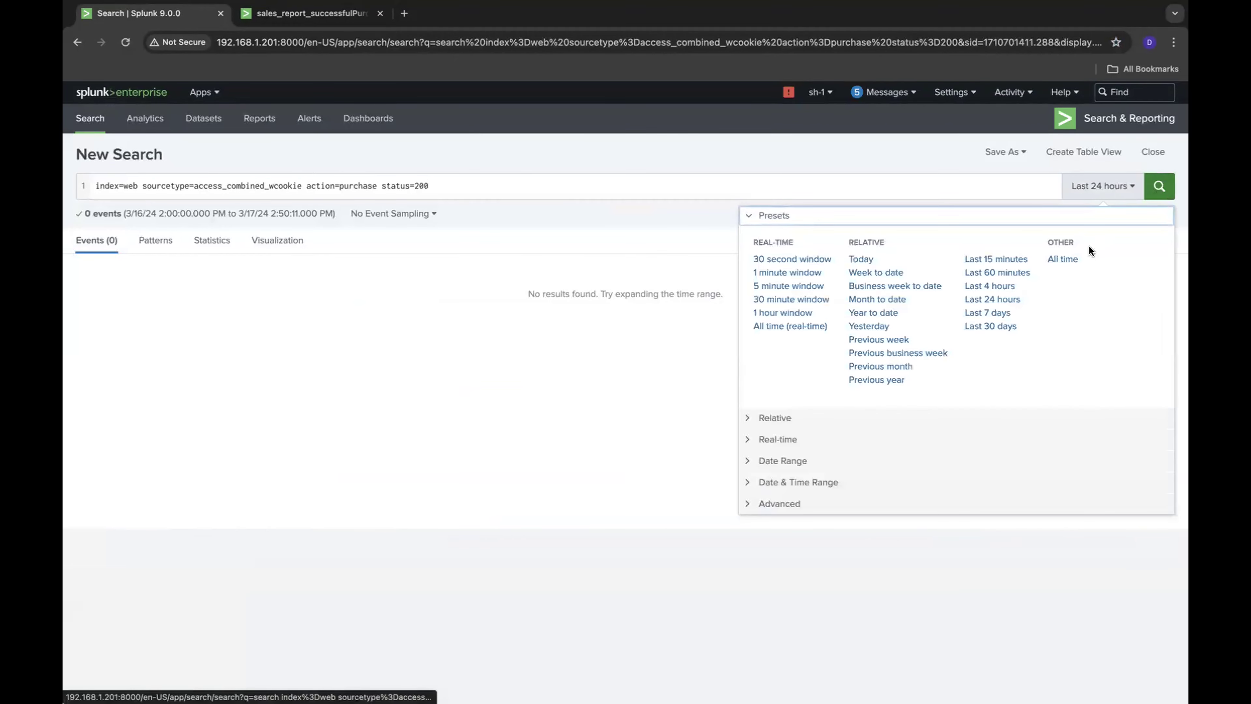
click(1061, 260)
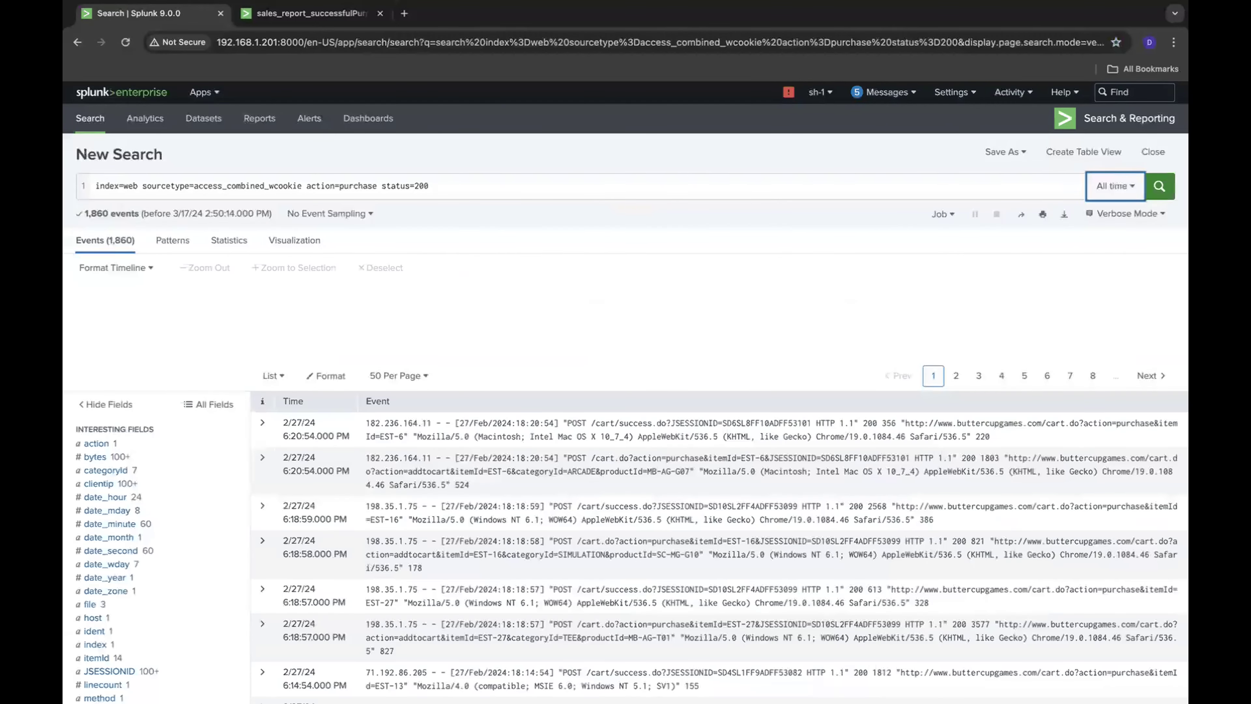
scroll(544, 464, down, 5)
scroll(545, 463, up, 5)
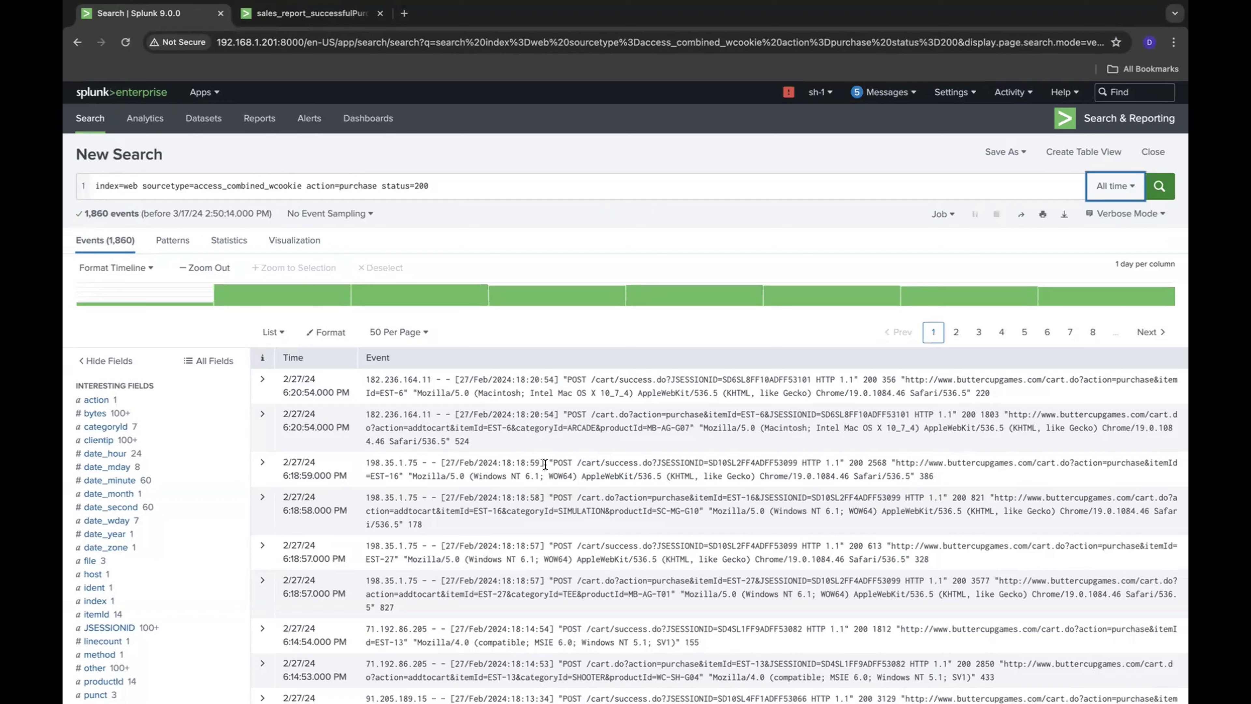
Remove status=200 from the purchase search, add "| stats count by categoryId,action" as a second line and run it
click(781, 184)
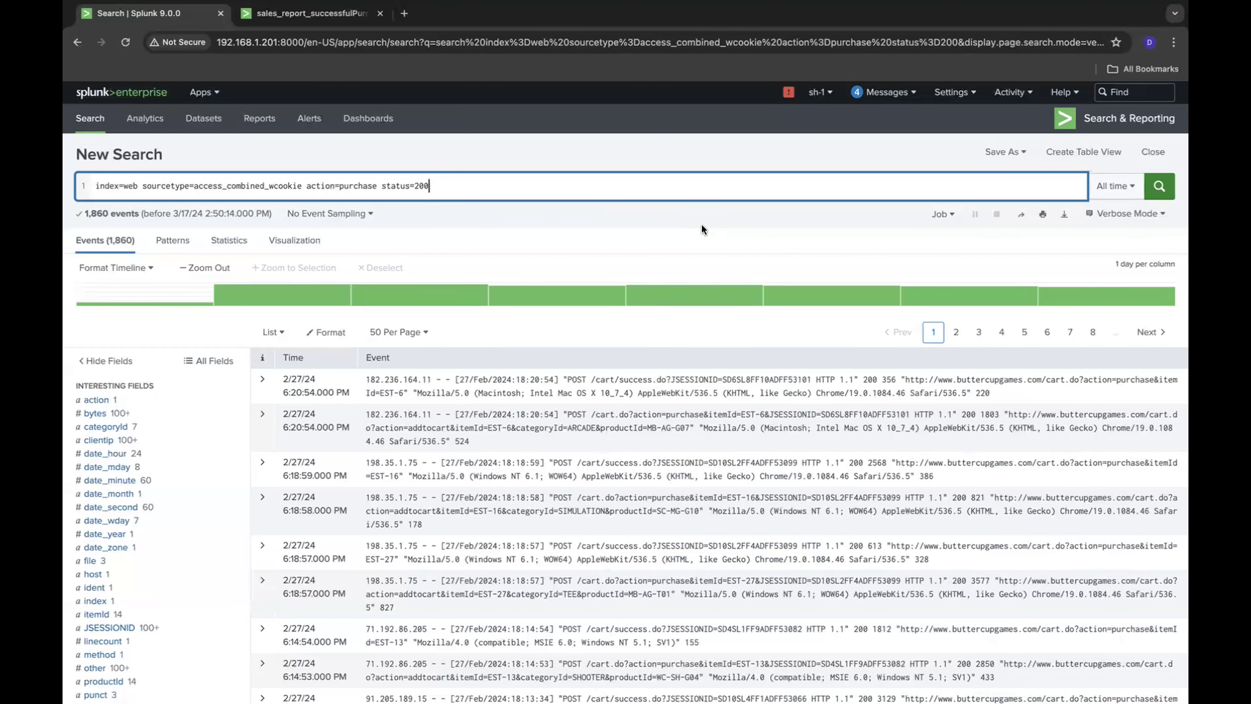
key(shift+Return)
text(| st)
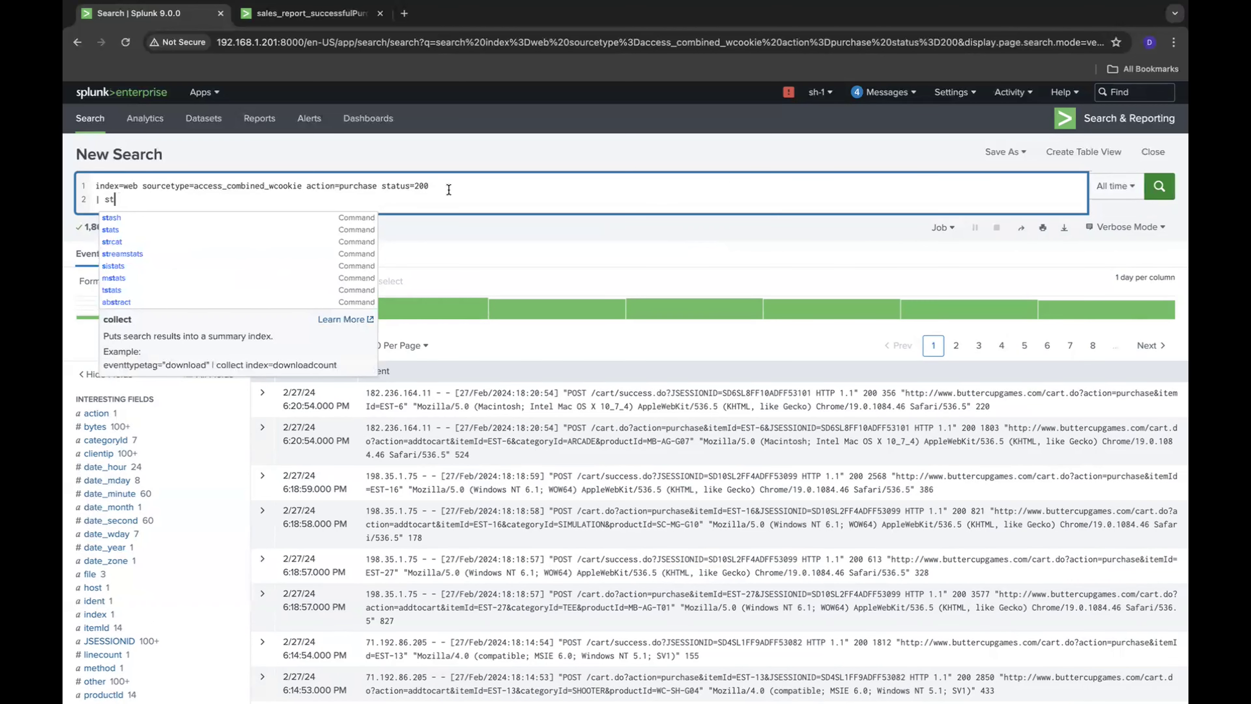
drag(443, 187, 382, 188)
key(BackSpace)
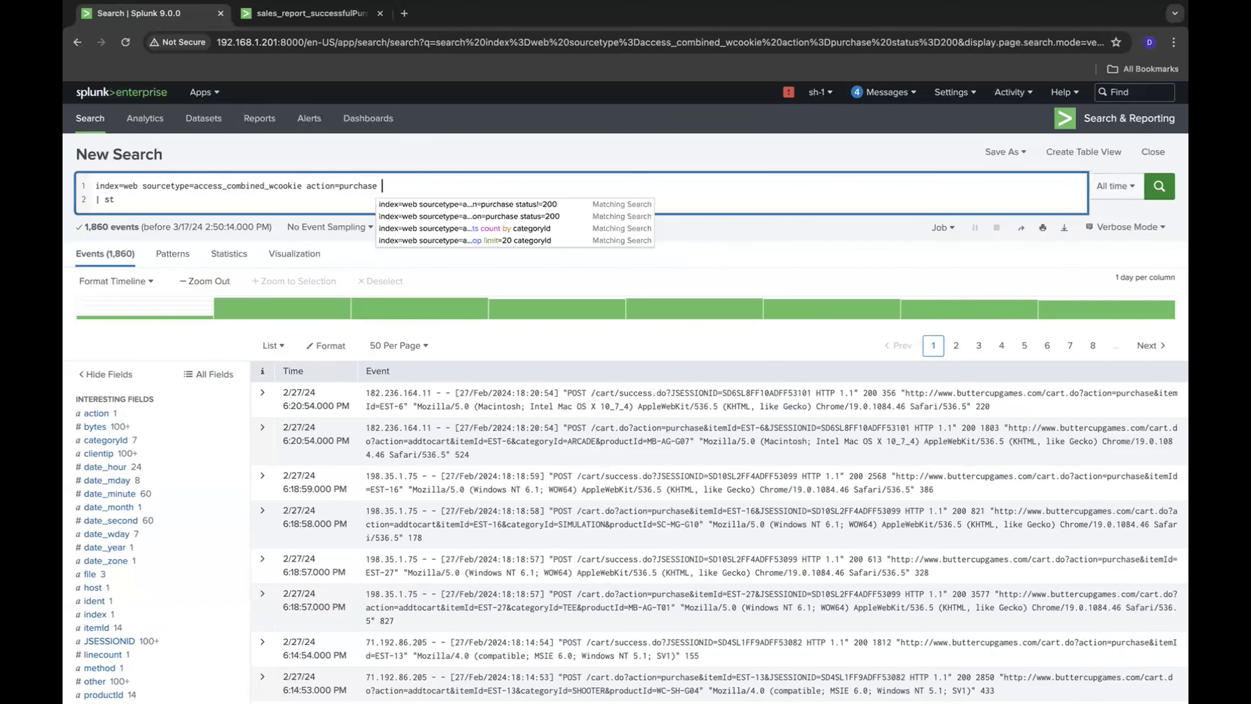
click(331, 197)
text(ats c)
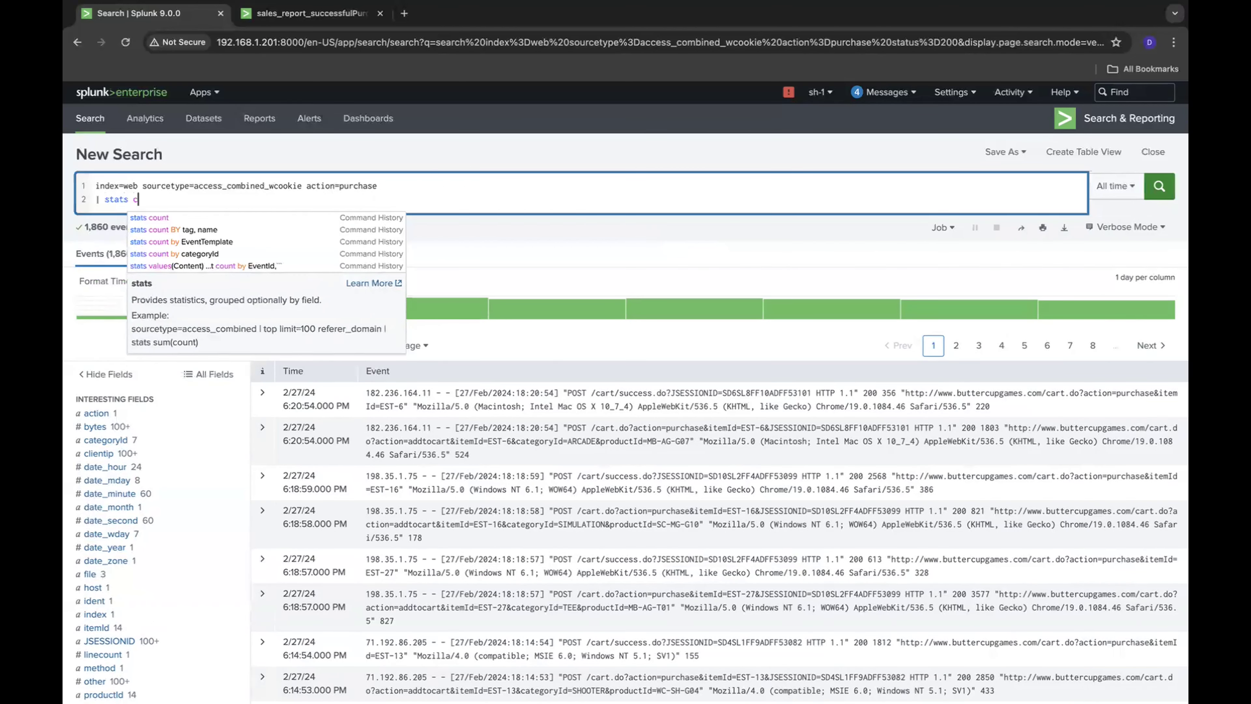
text(ount by categoryId)
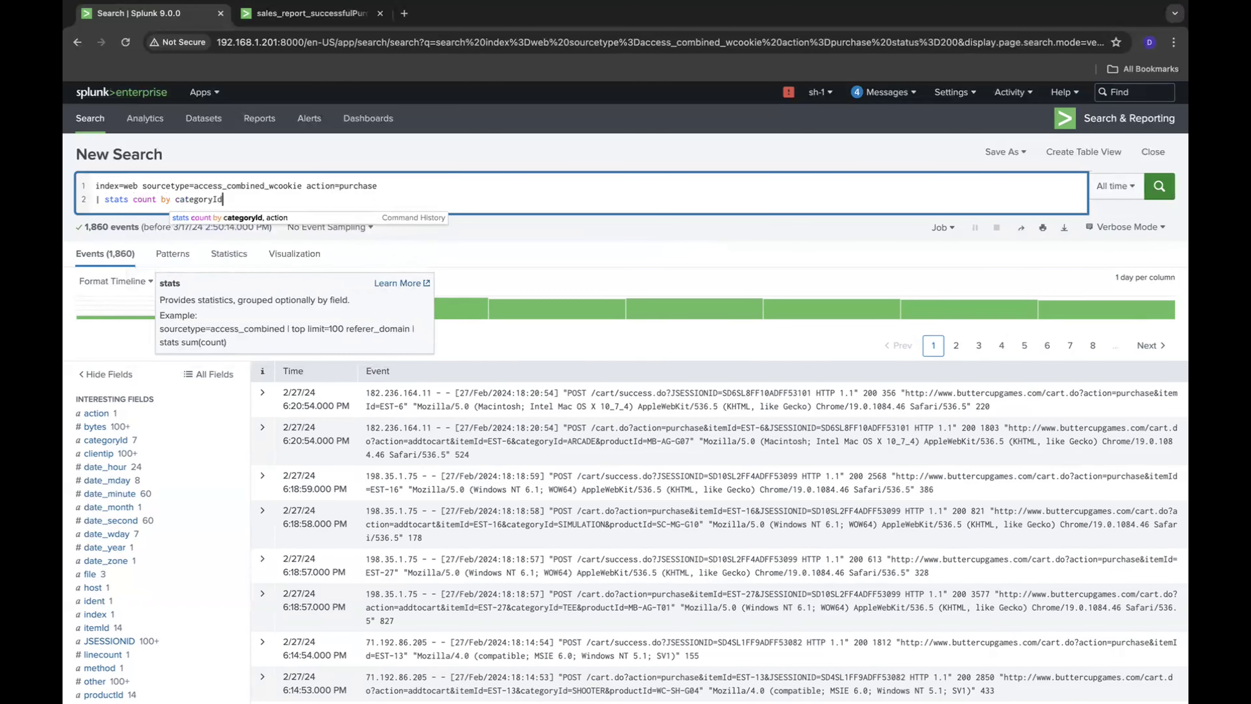
text(,action)
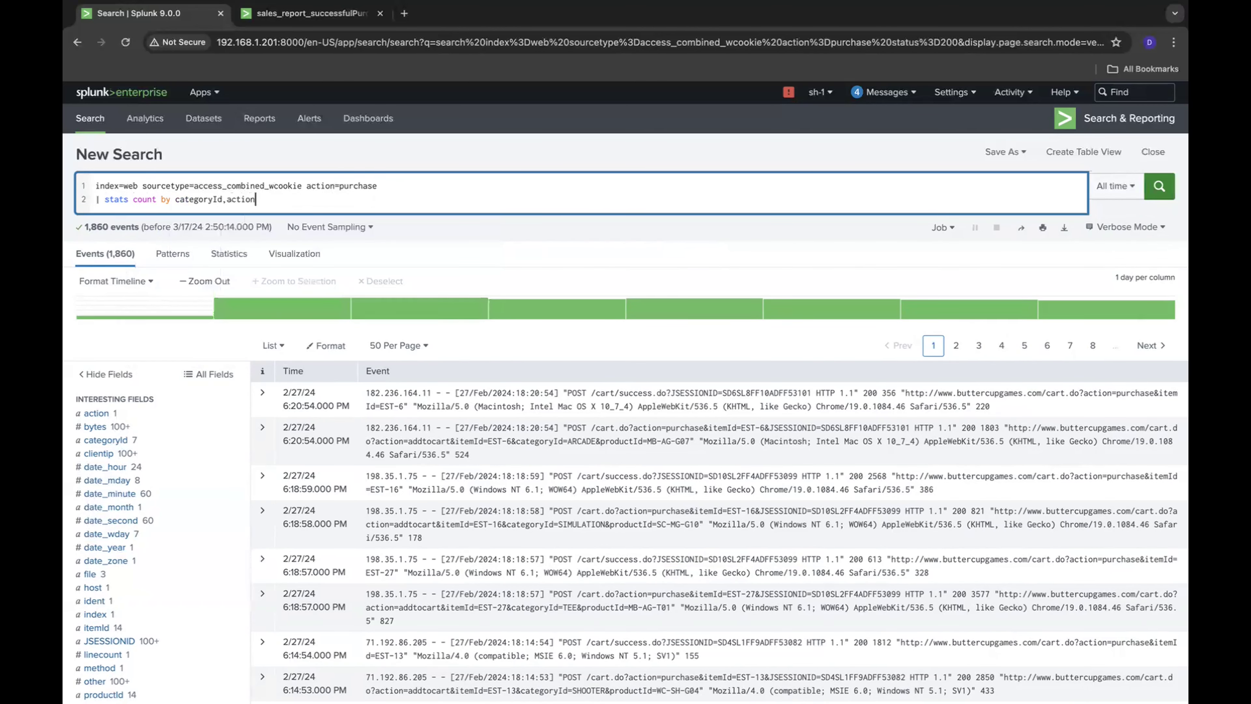
key(Return)
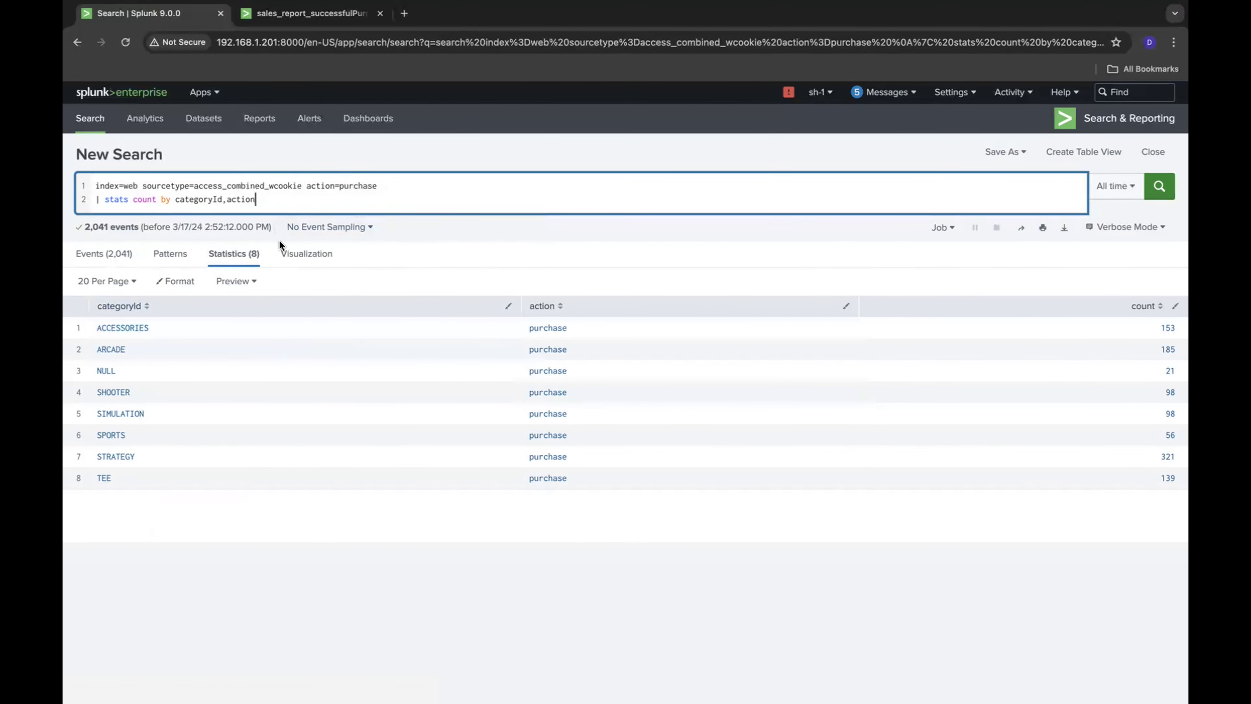
Replace action with status in the stats line so it reads "stats count by categoryId,status", and run the search
drag(385, 188, 306, 191)
double_click(240, 199)
text(status)
key(Return)
scroll(365, 138, down, 1)
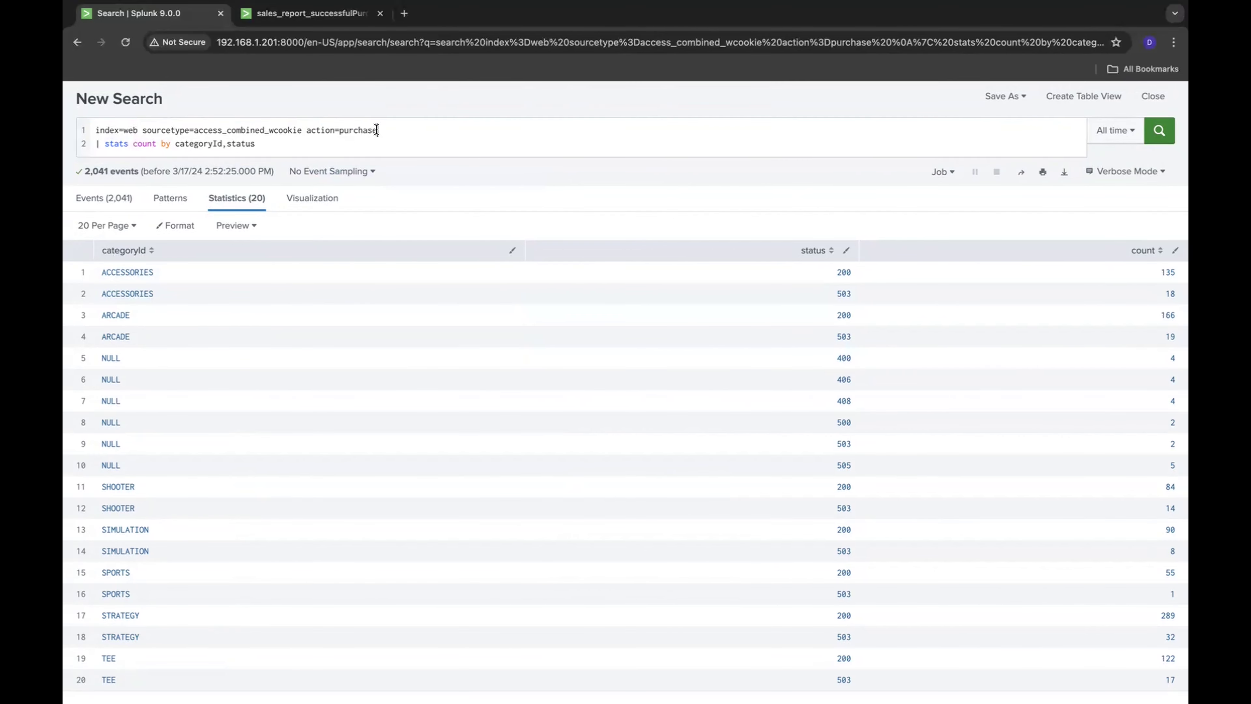
drag(377, 130, 311, 132)
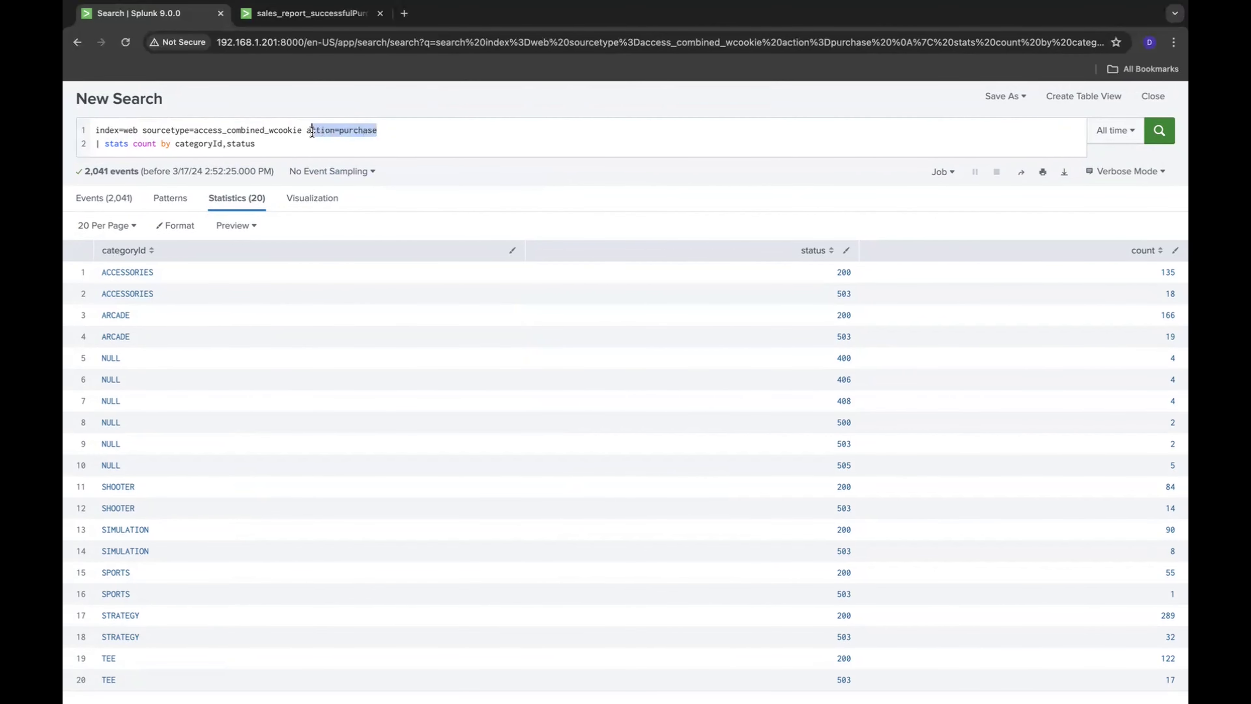
Visualize the counts by category and status as a stacked column chart with data values turned on
click(313, 198)
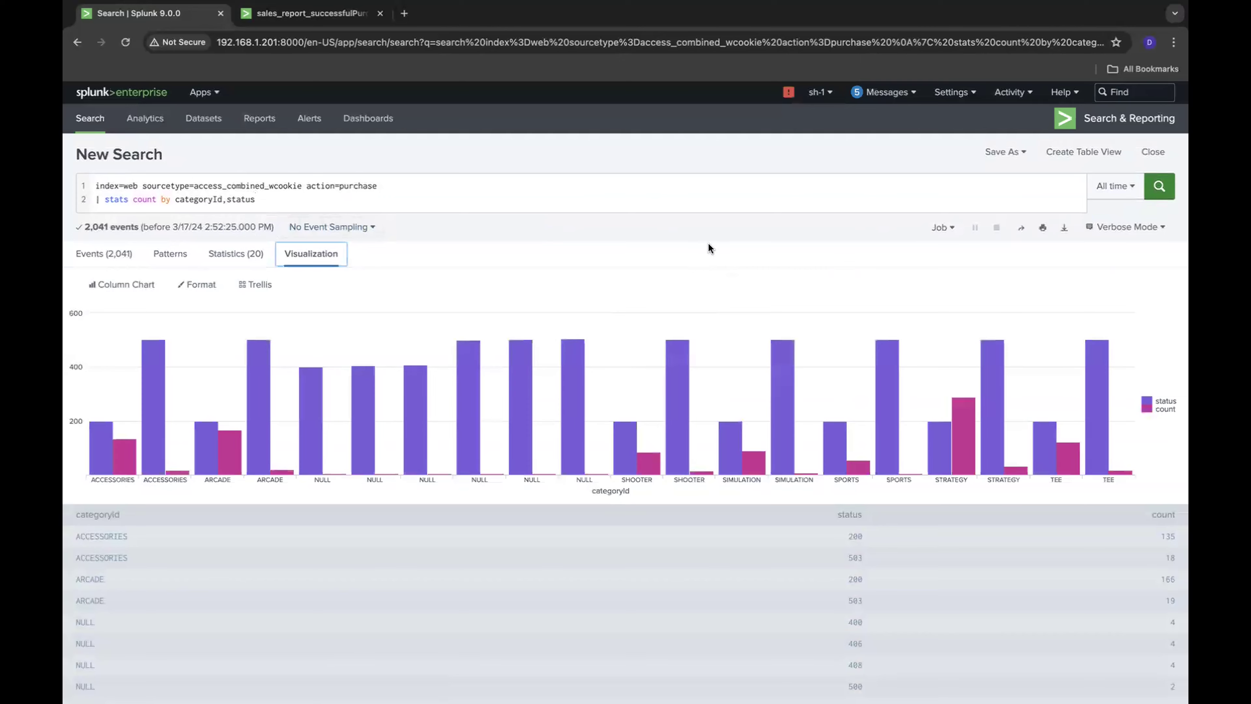
click(196, 284)
click(307, 389)
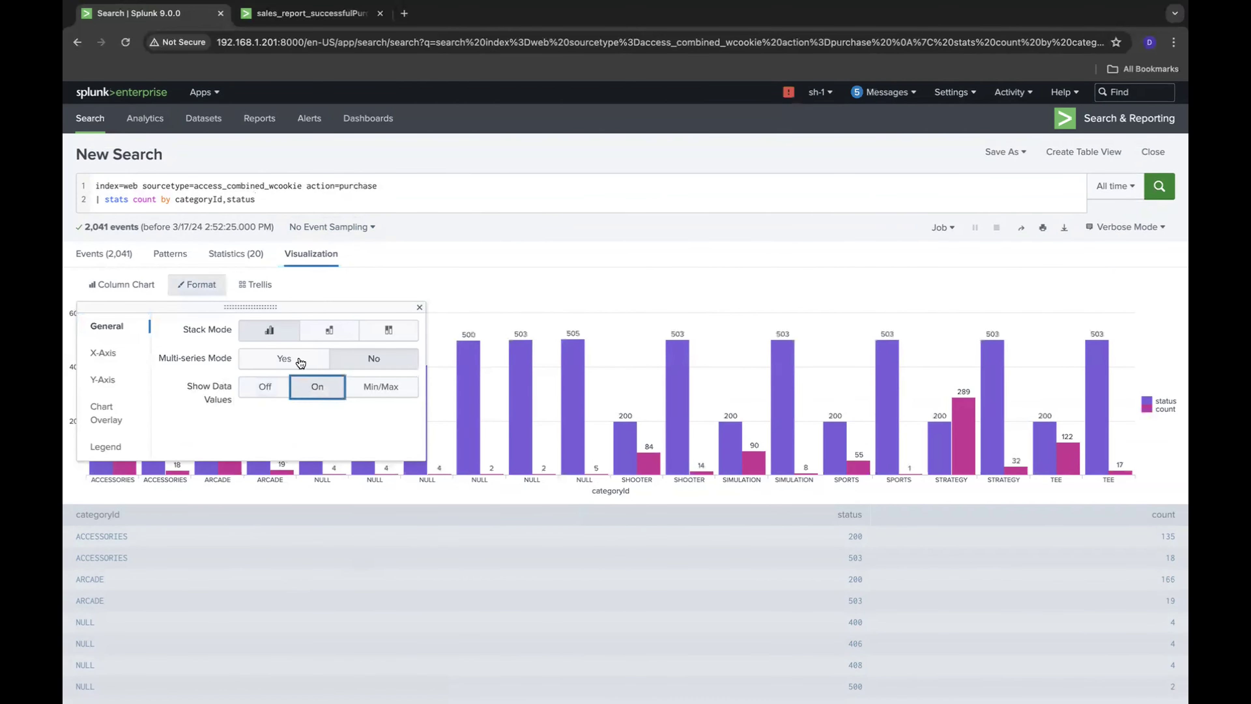
click(342, 327)
click(533, 284)
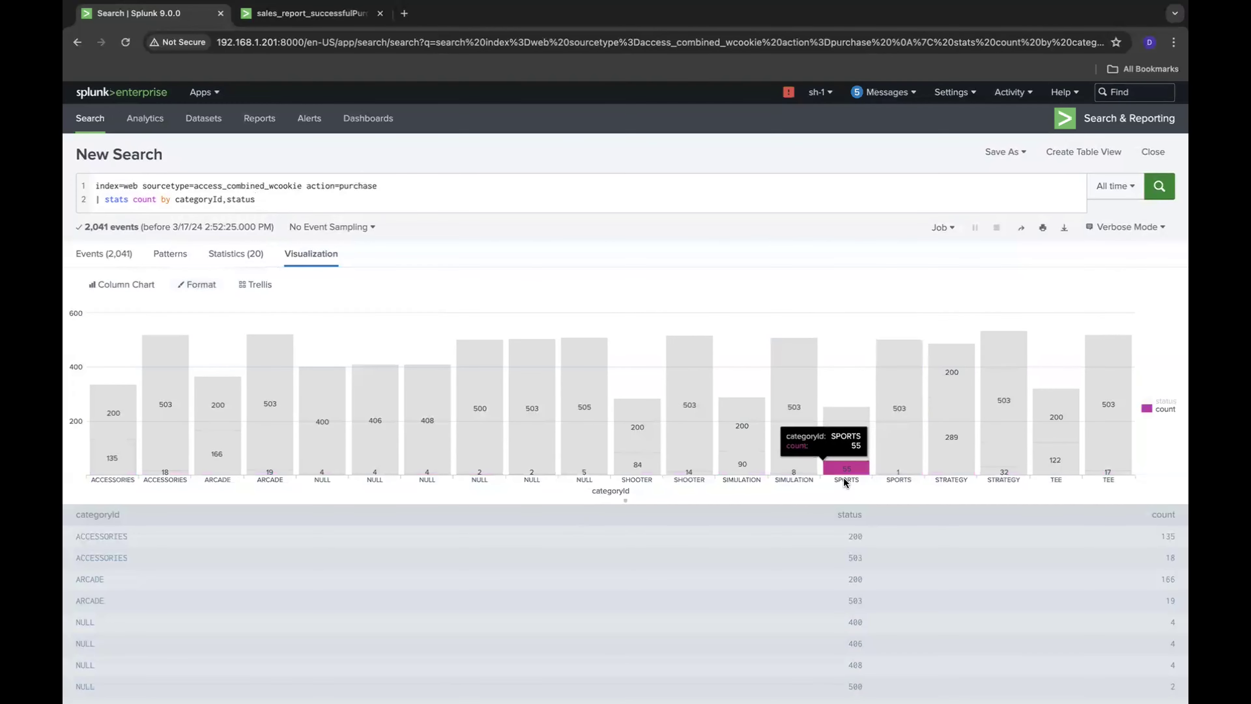
Try the unstacked column layout for the chart and return it to stacked columns
click(197, 284)
click(270, 331)
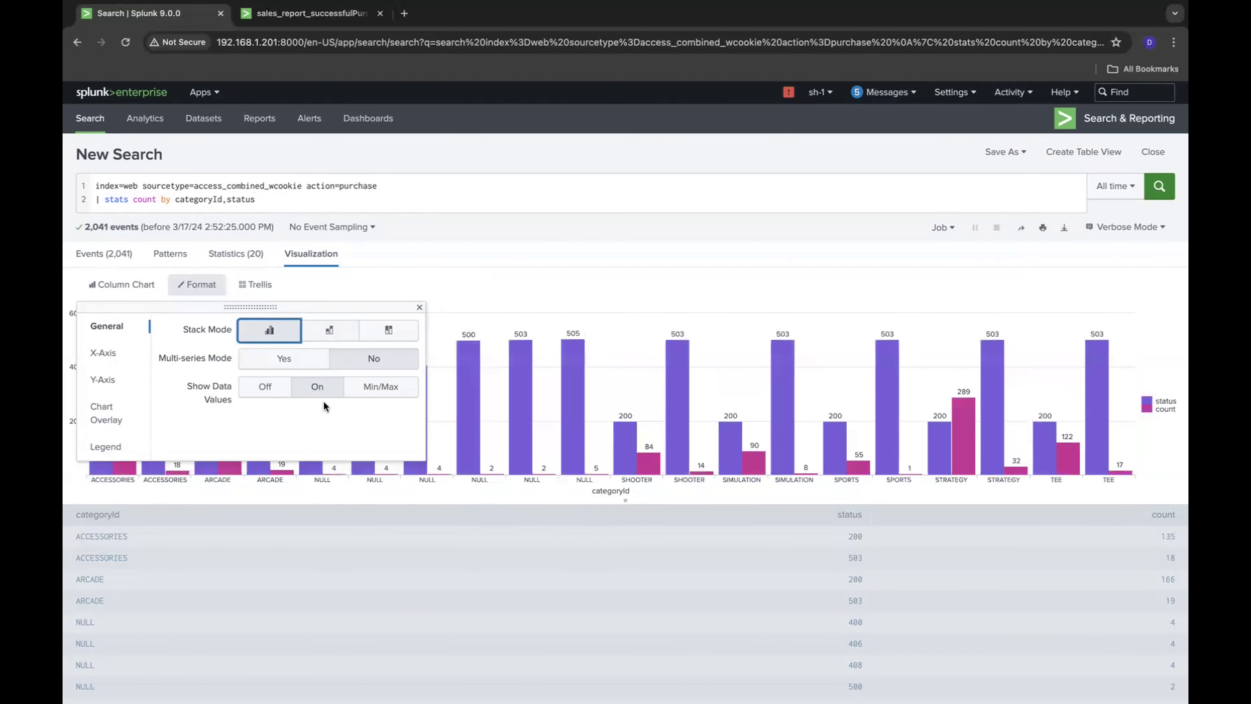
click(327, 330)
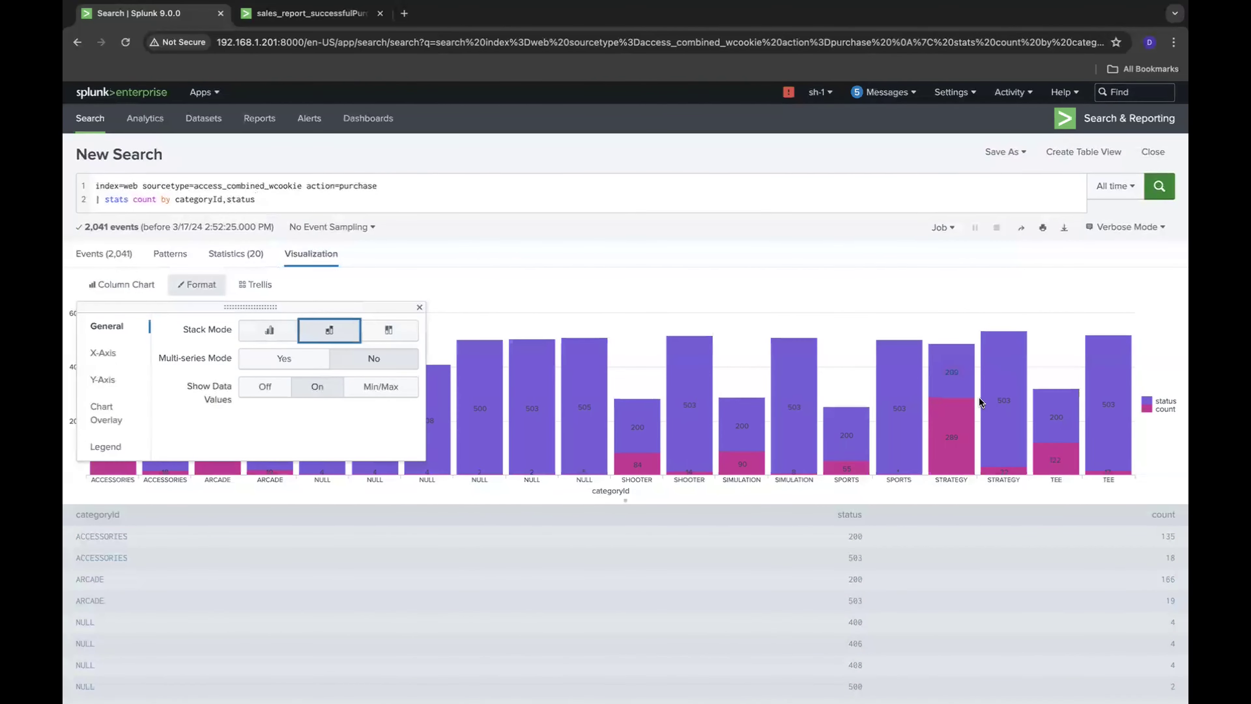
click(430, 260)
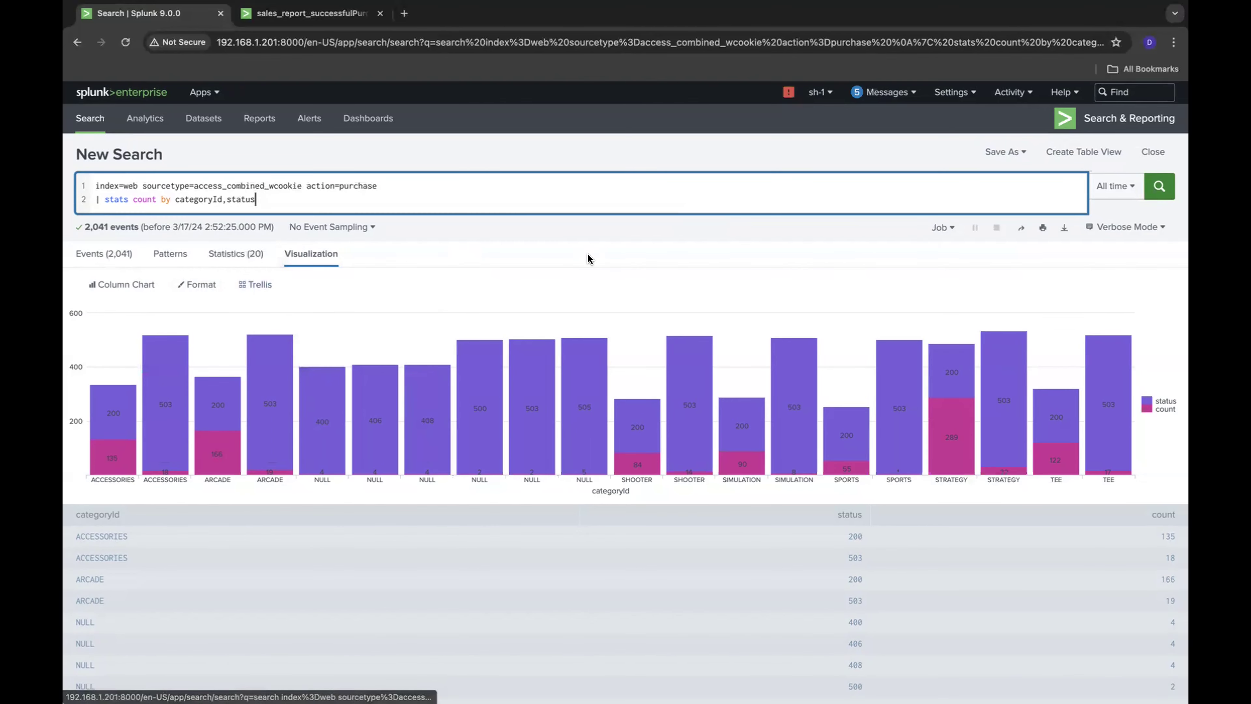
click(197, 284)
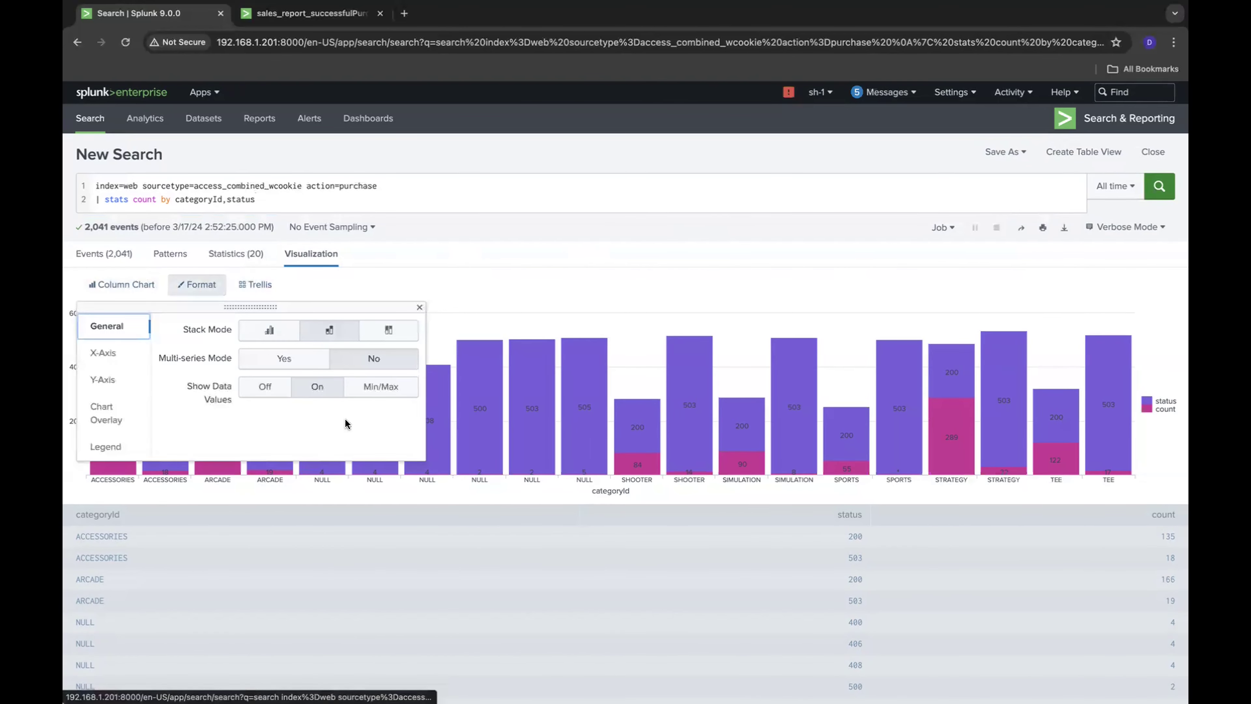
click(512, 244)
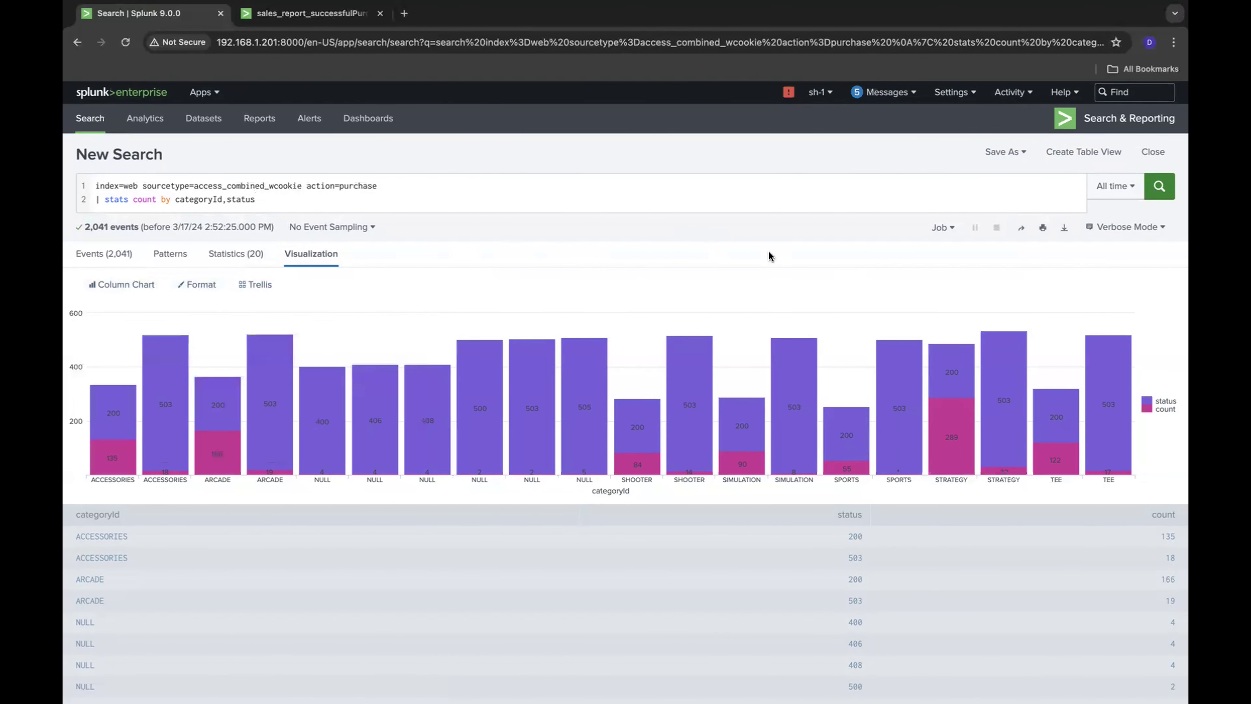
Set up saving the chart to a new dashboard titled "Sales_Dashbaord_itemsSold" with Classic Dashboards as the builder
click(1012, 156)
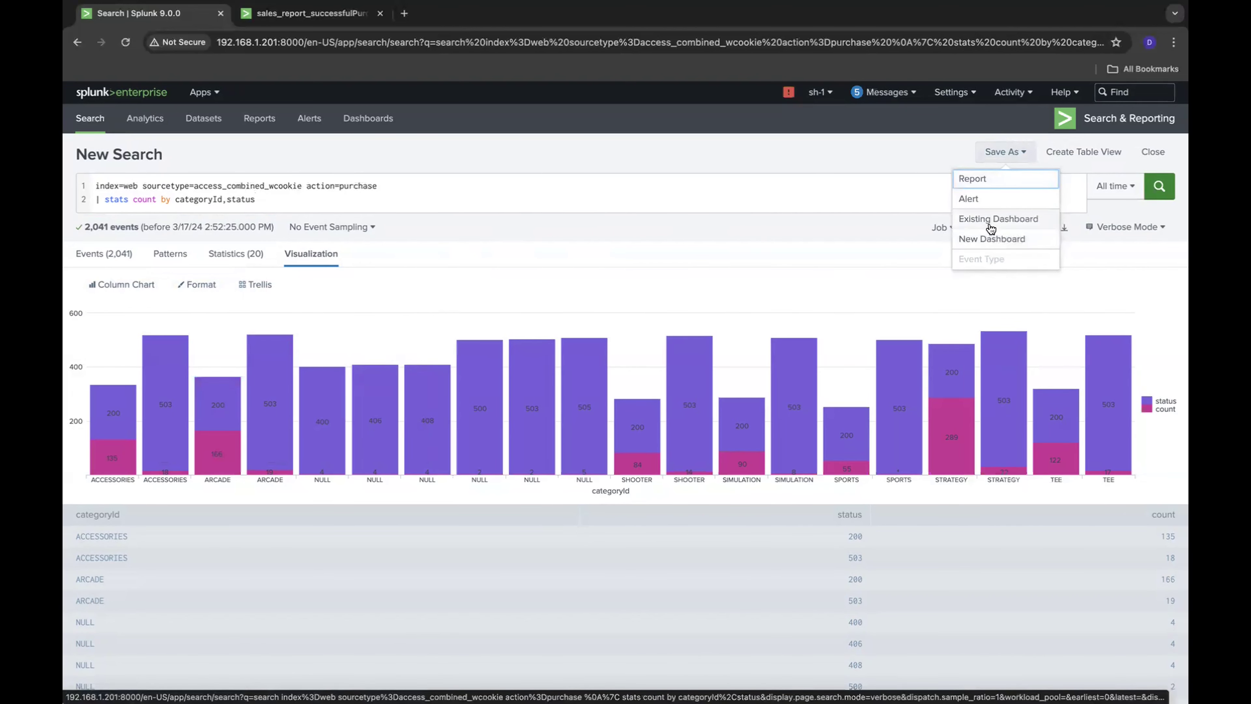
click(987, 242)
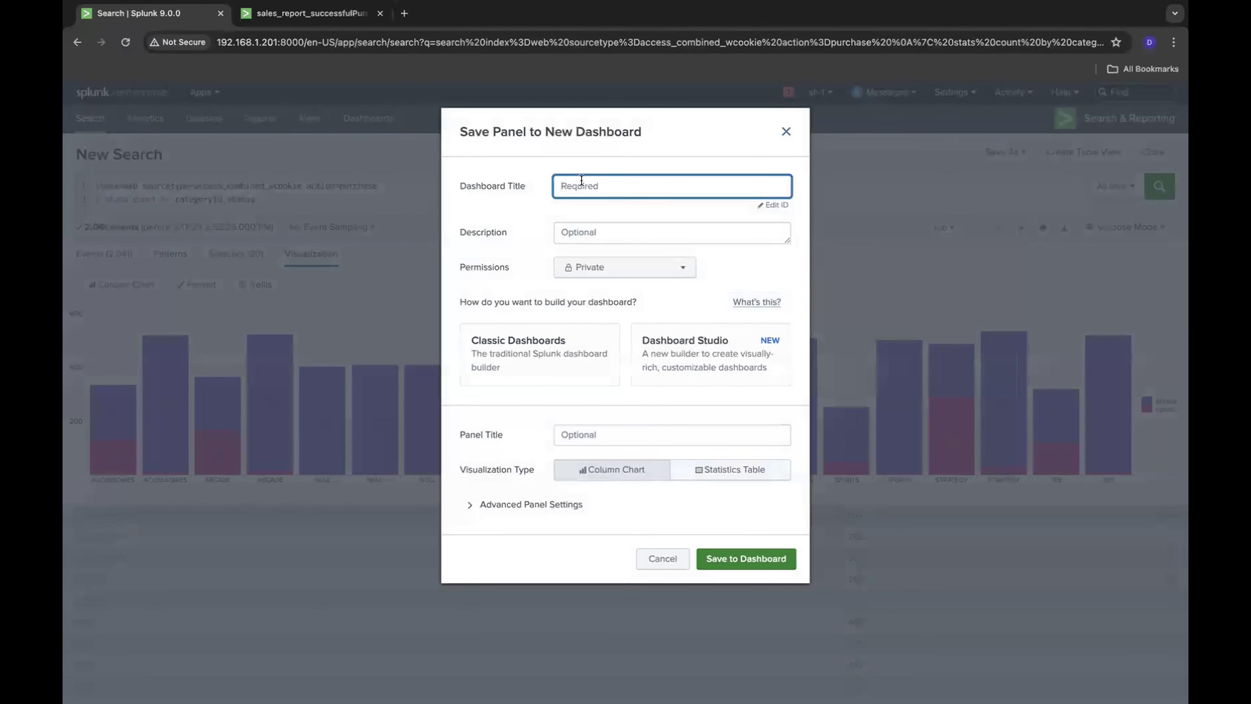
text(SSSS)
key(BackSpace)
key(BackSpace)
text(les_Dashbaord_)
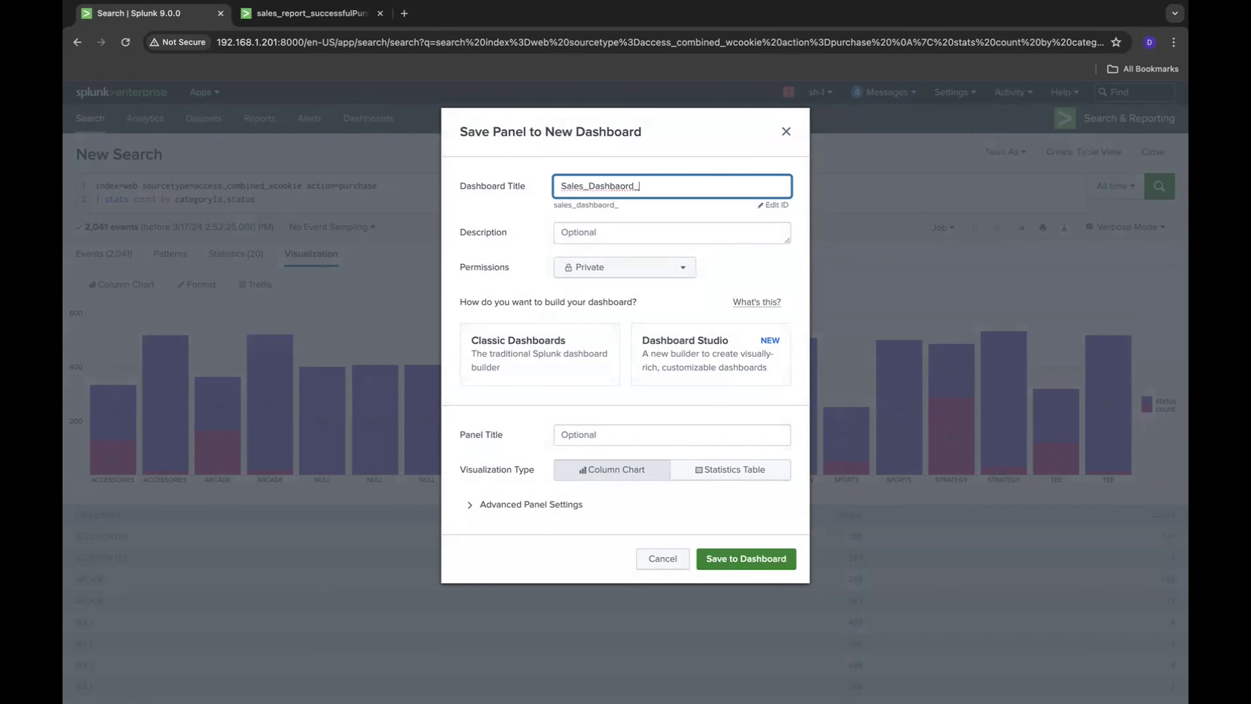
text(itemsSold)
click(581, 234)
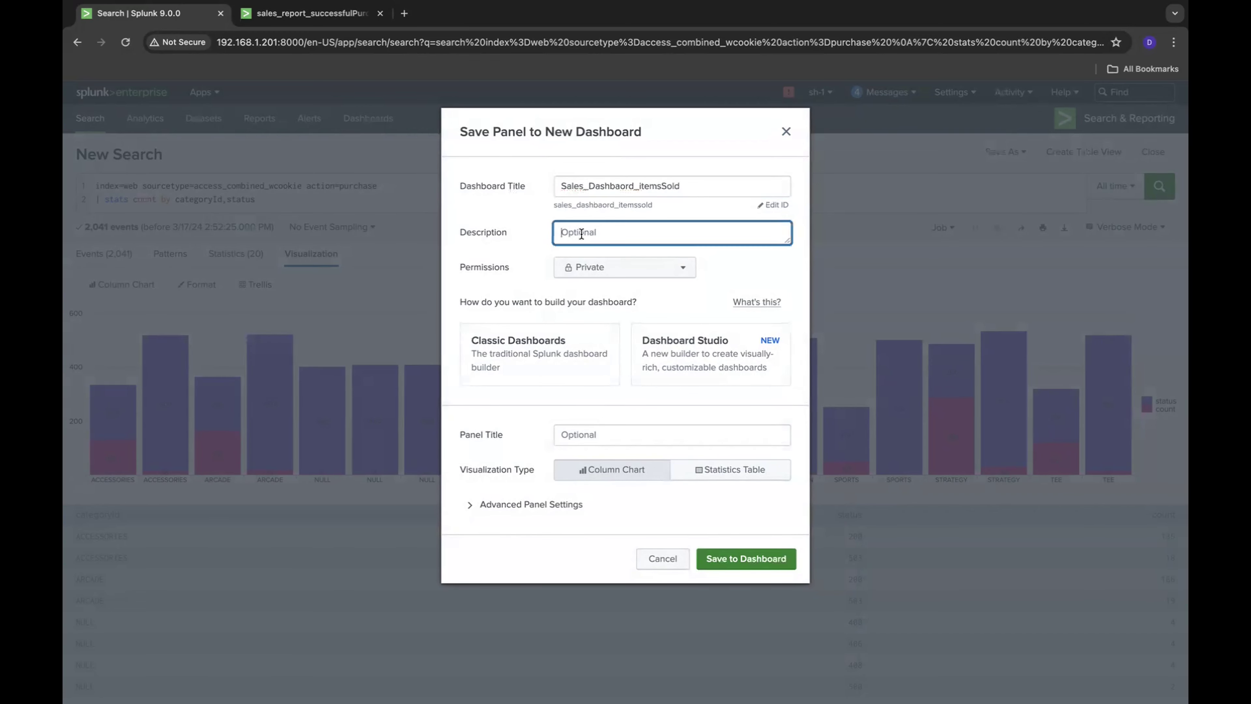
click(509, 254)
click(501, 355)
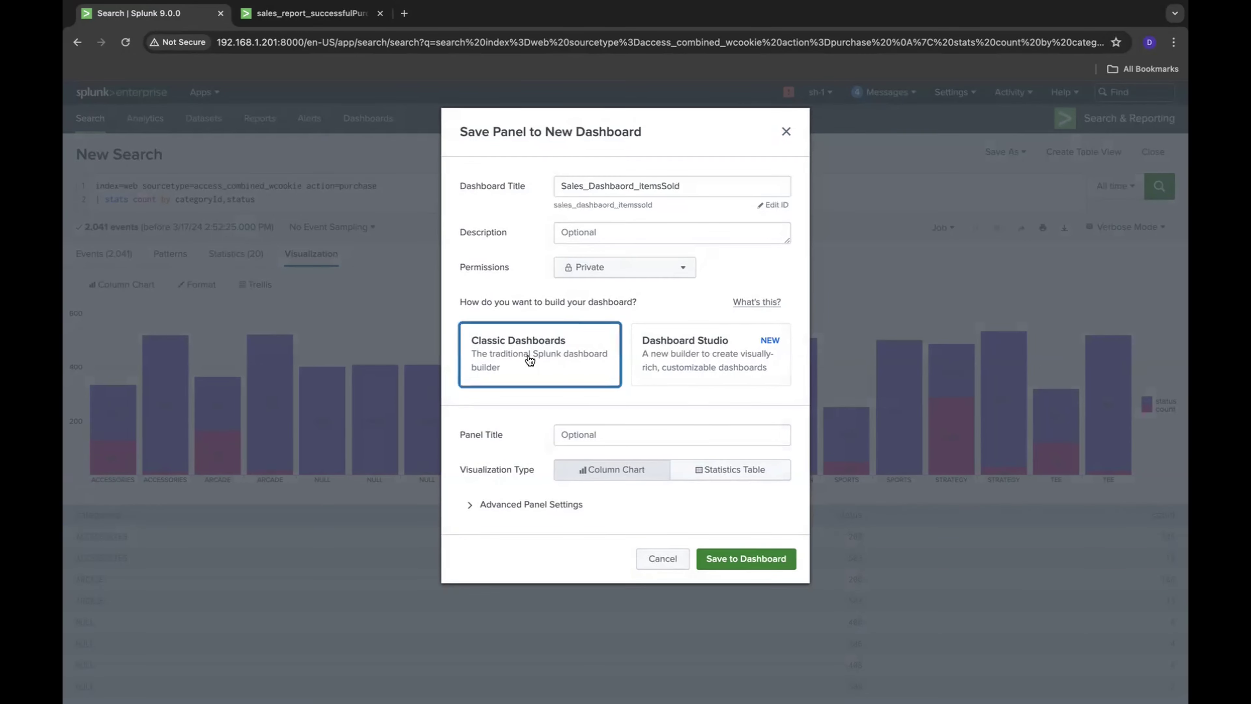
Title the panel "category based on status", save it to the dashboard and view the dashboard
click(591, 434)
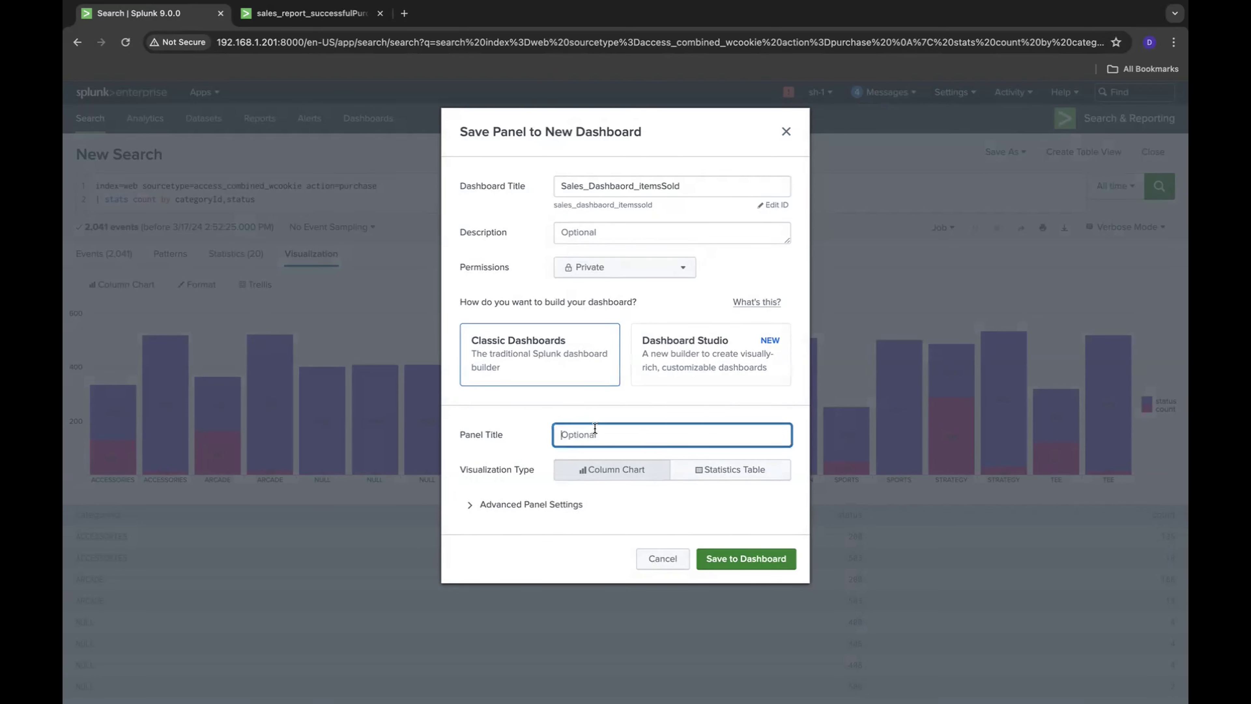
text(categoryId)
key(BackSpace)
key(BackSpace)
text(based on status)
click(624, 511)
scroll(591, 523, down, 1)
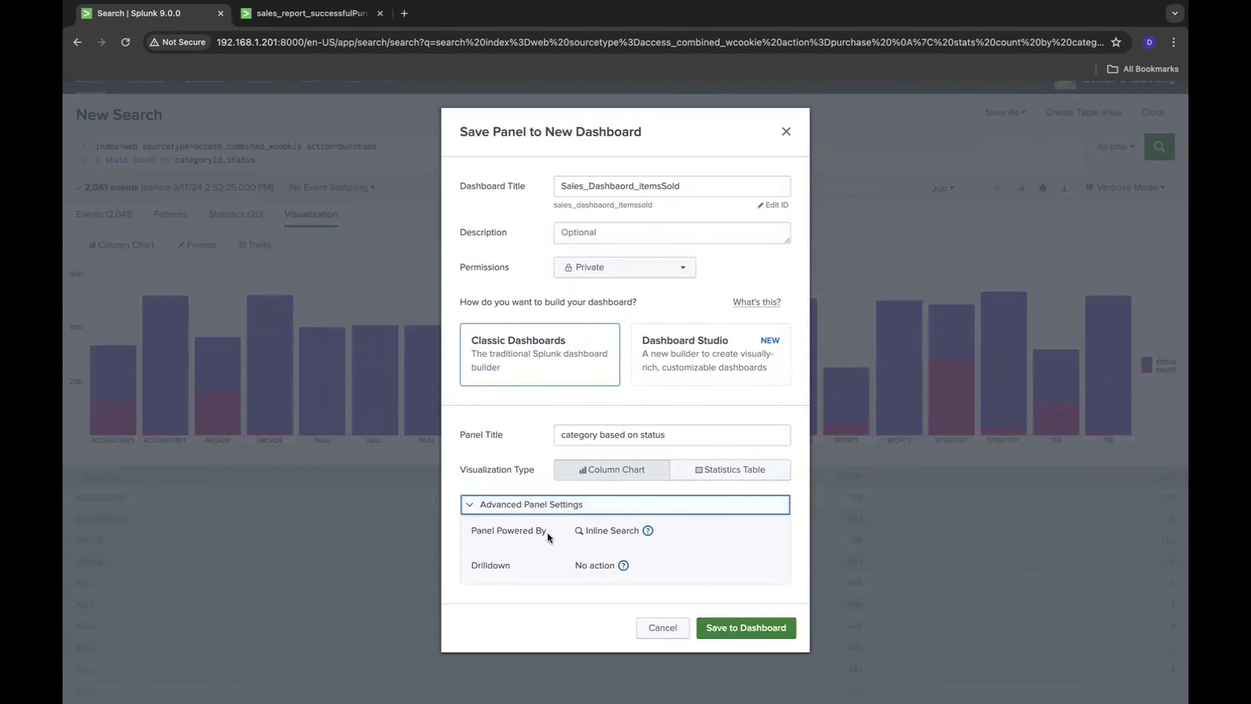
click(580, 511)
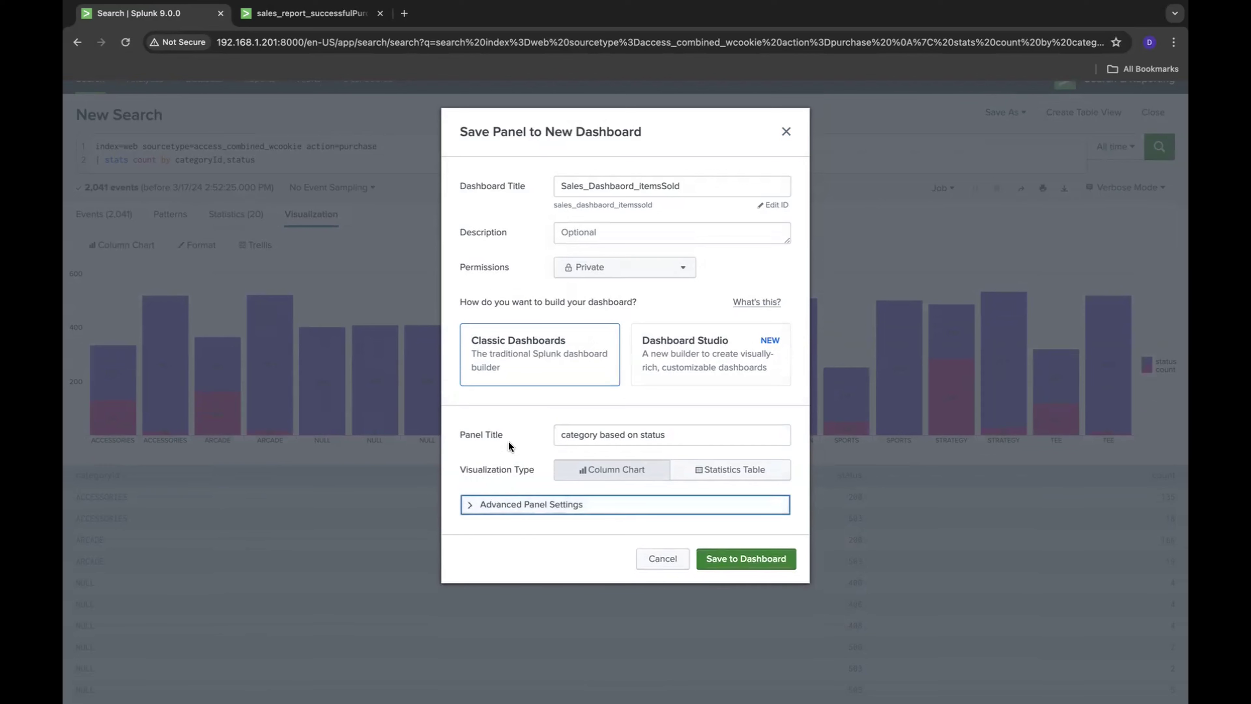
click(733, 561)
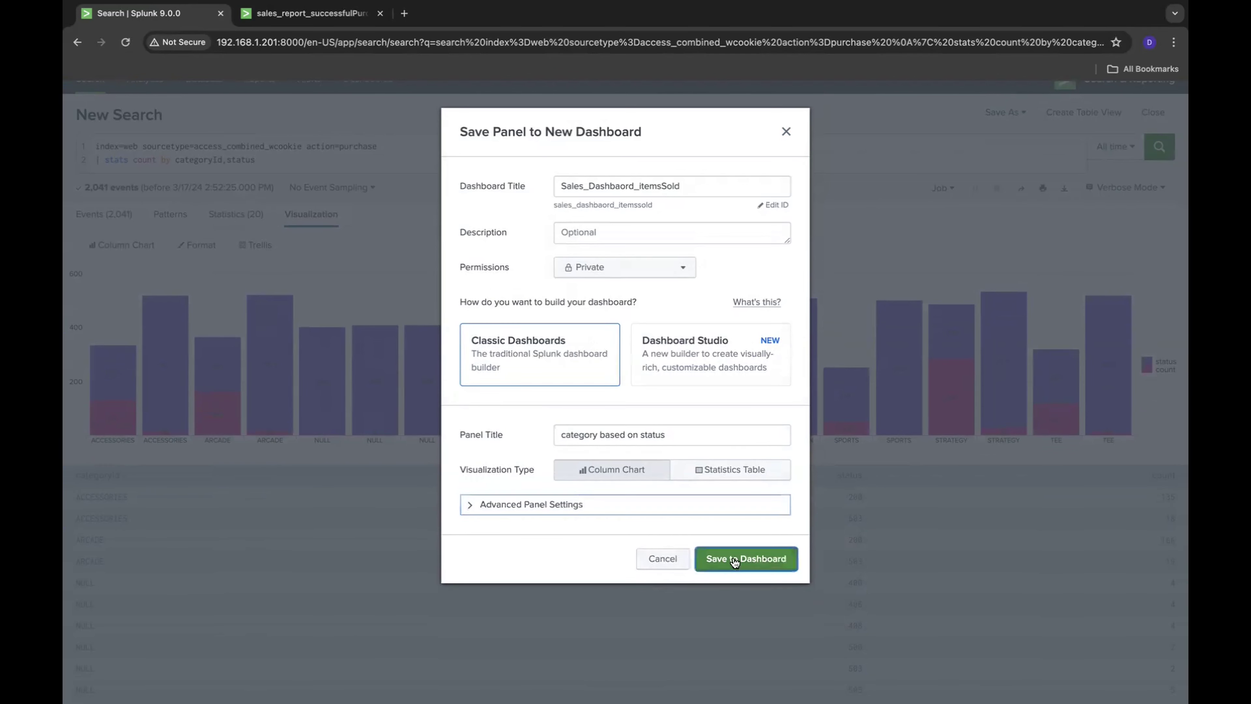
click(743, 246)
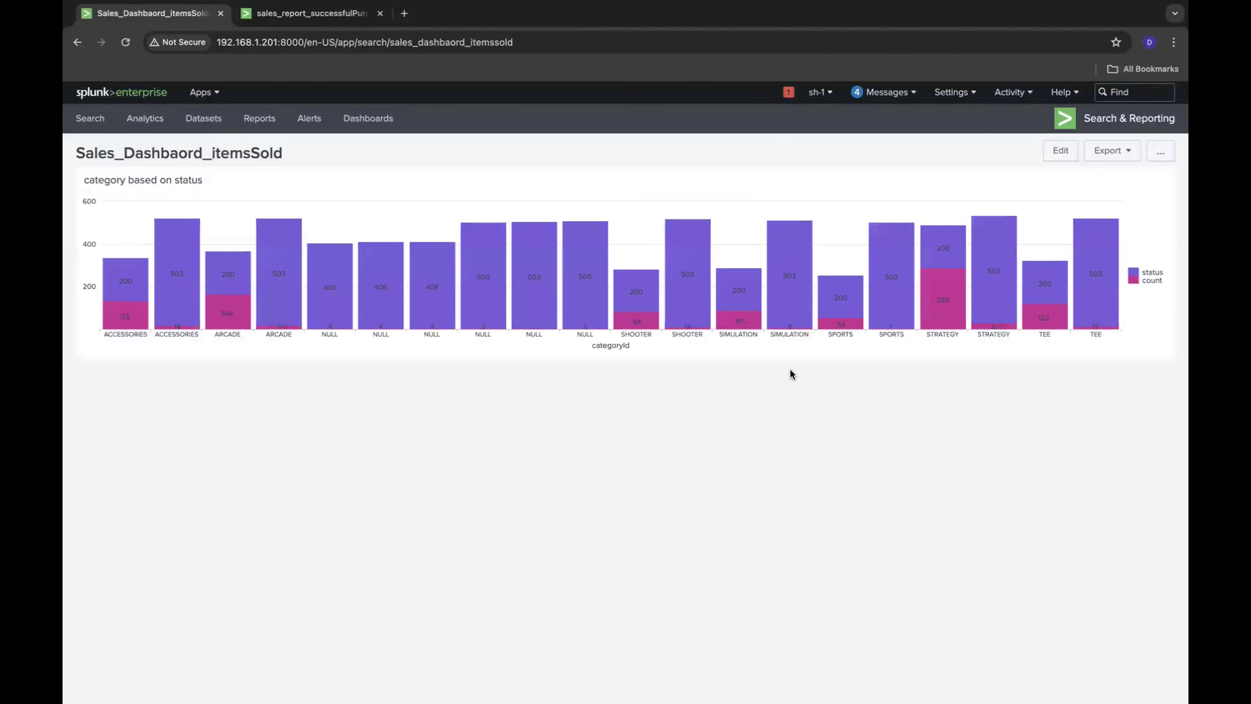
Review the dashboard and panel titles and compare the dashboard with the sales_report_successfulPurchase report
drag(283, 153, 64, 154)
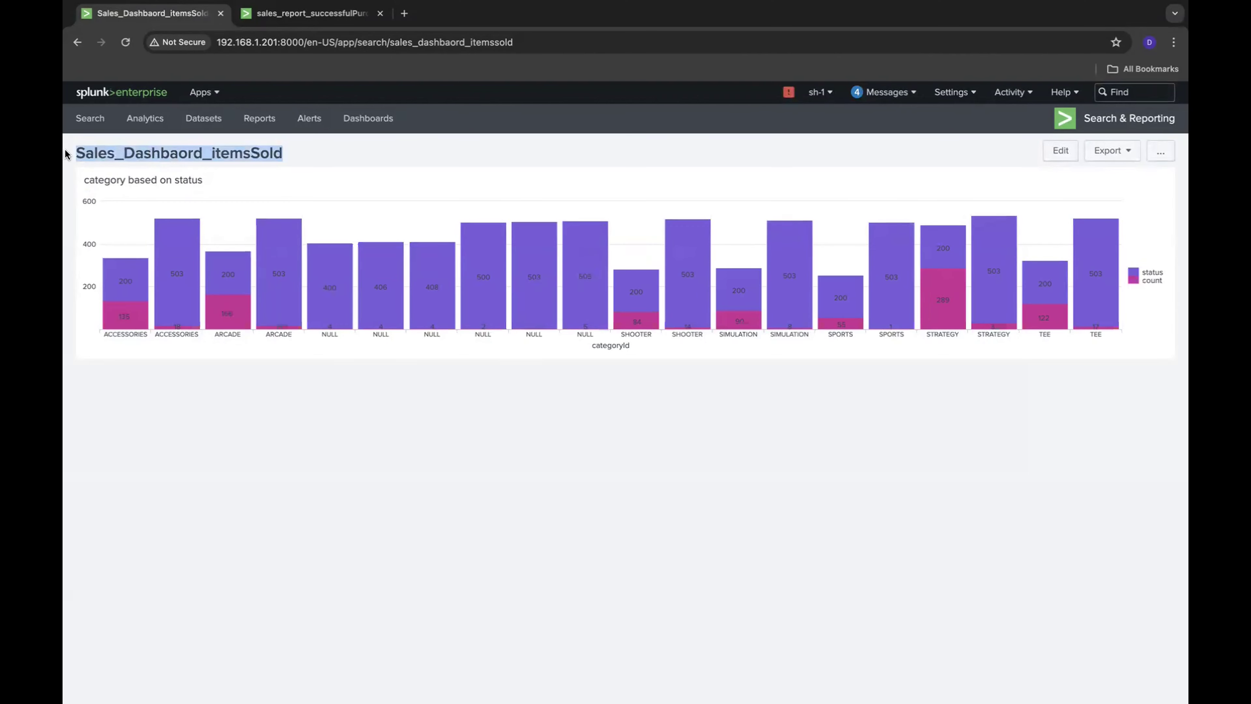
drag(205, 180, 83, 177)
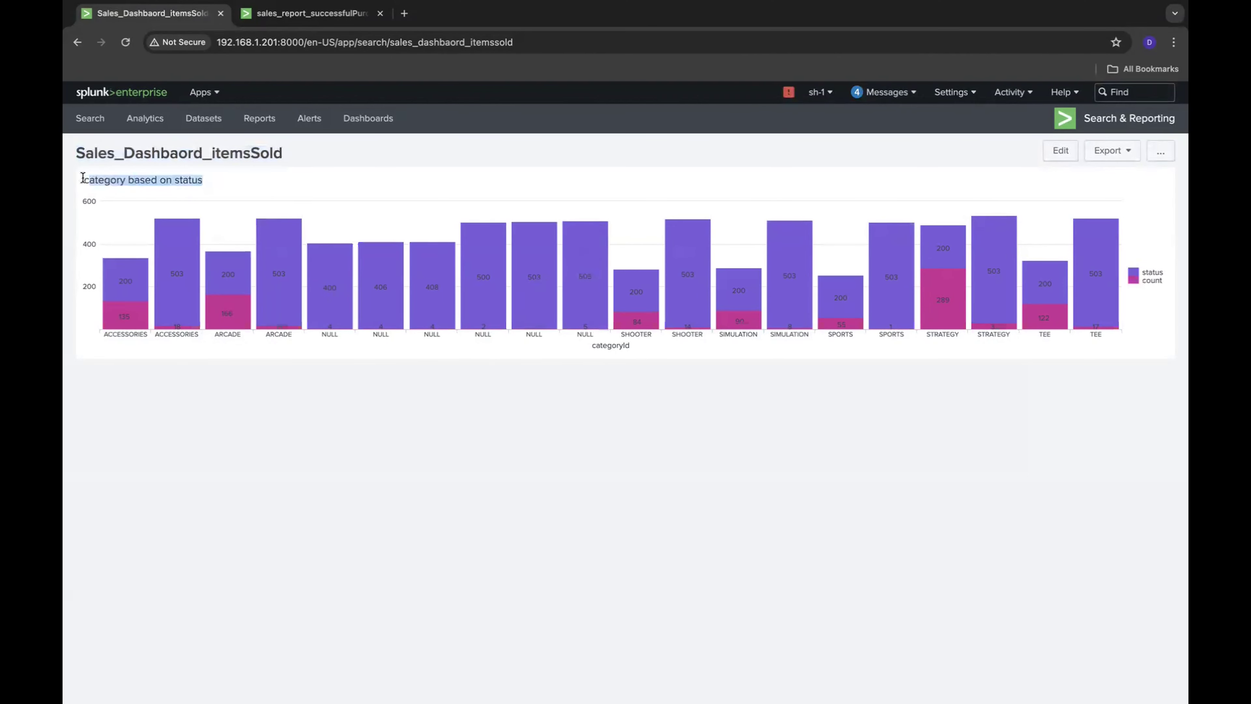
click(684, 462)
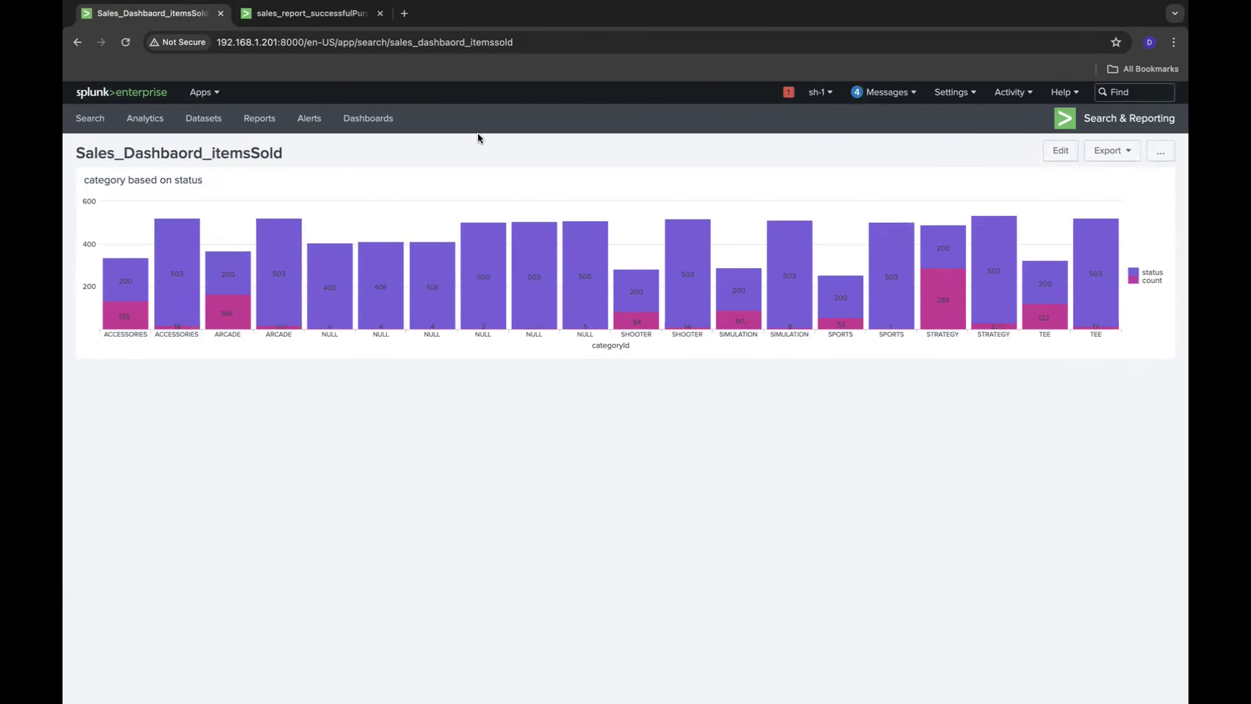
click(354, 13)
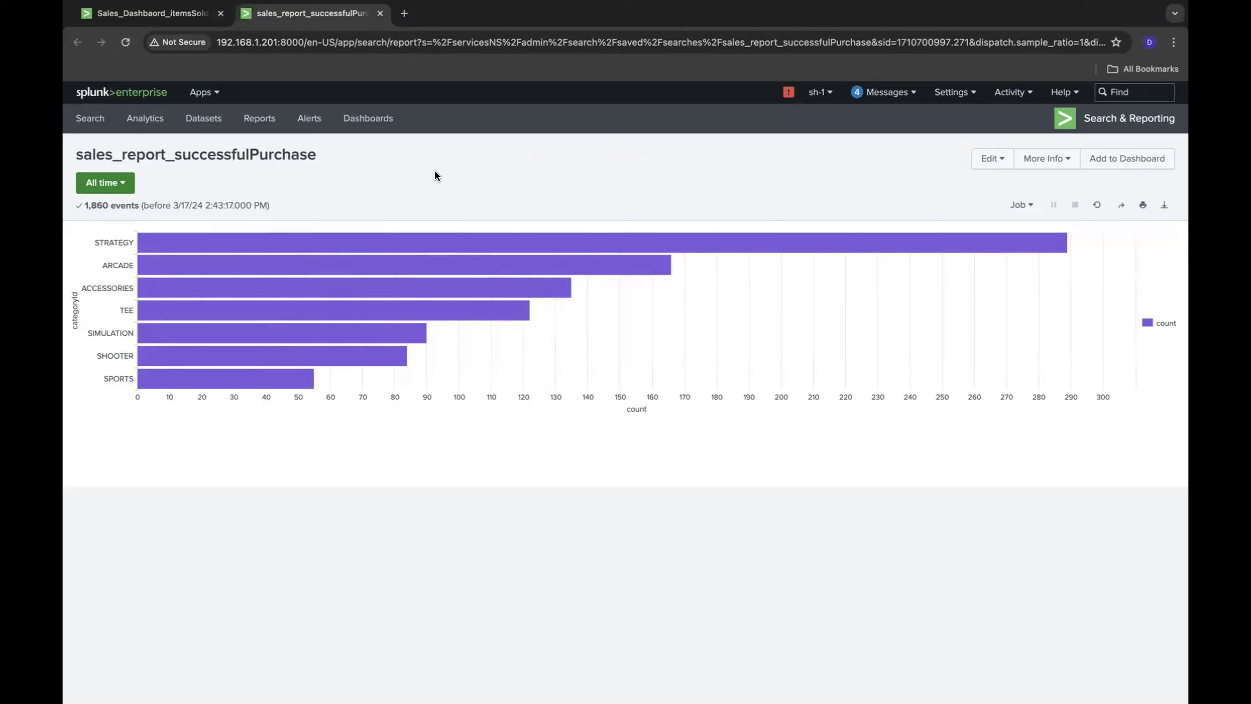
click(148, 14)
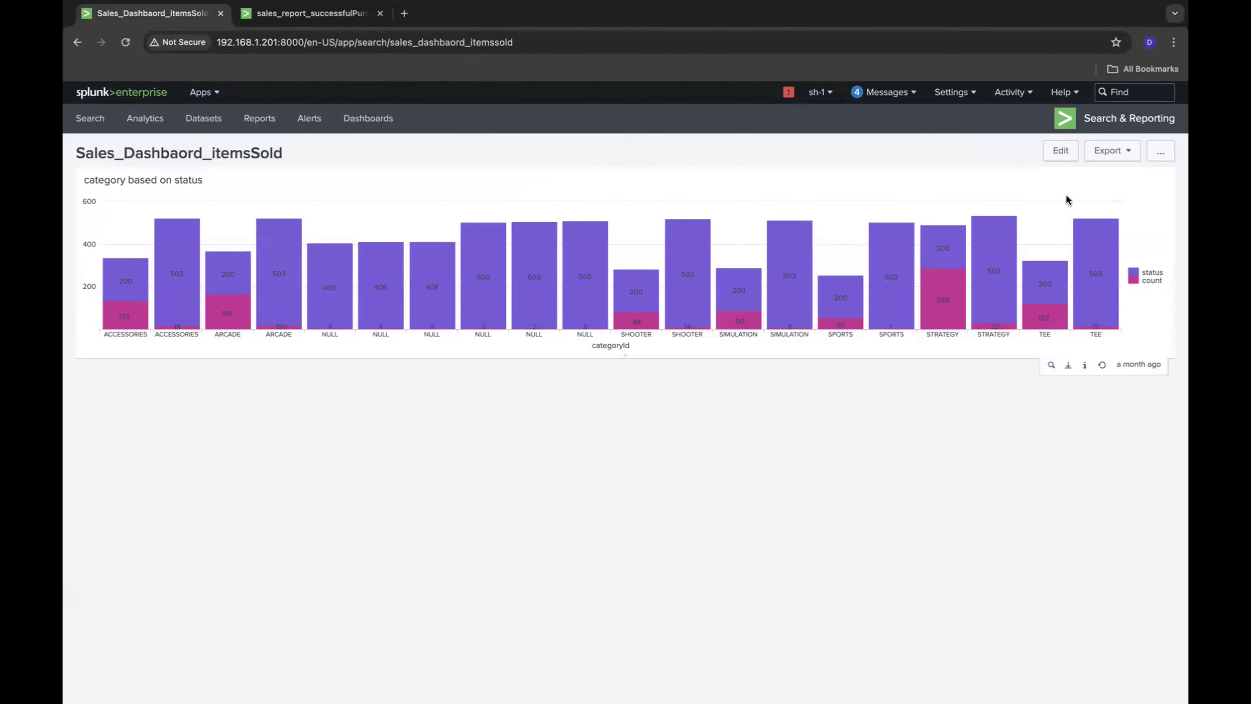
Open the dashboard for editing and add a time input and a submit button
click(1061, 152)
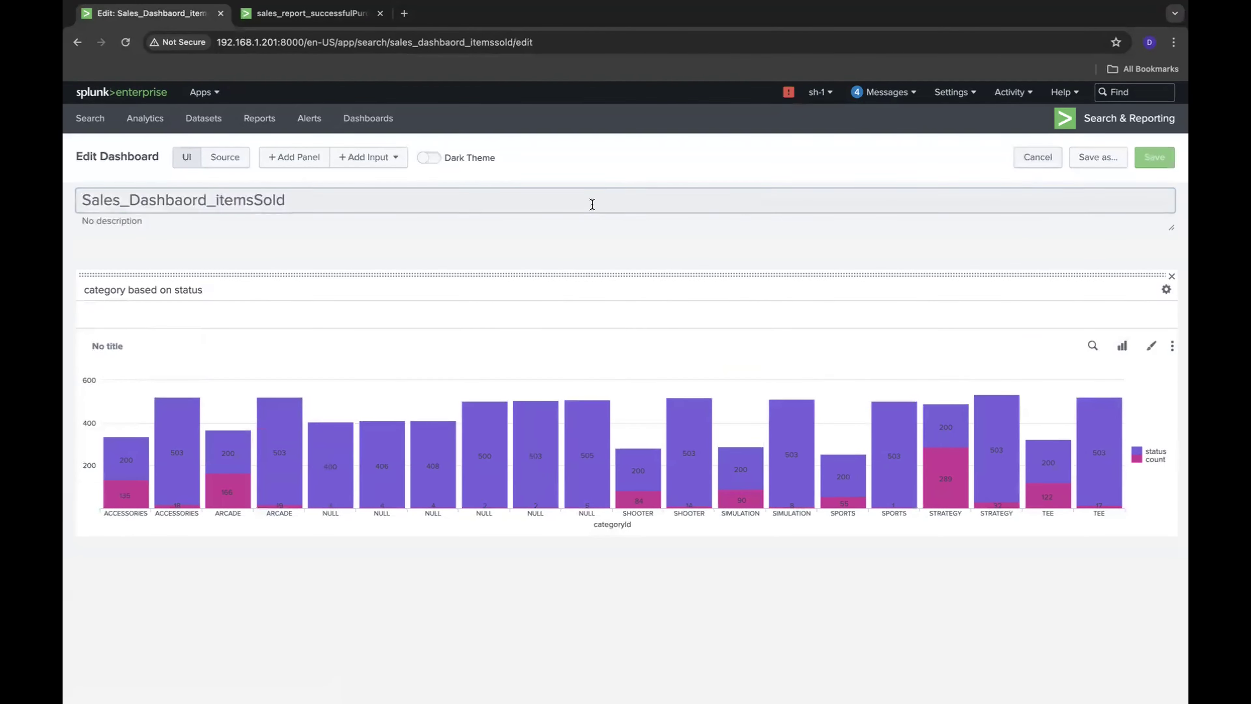
click(379, 163)
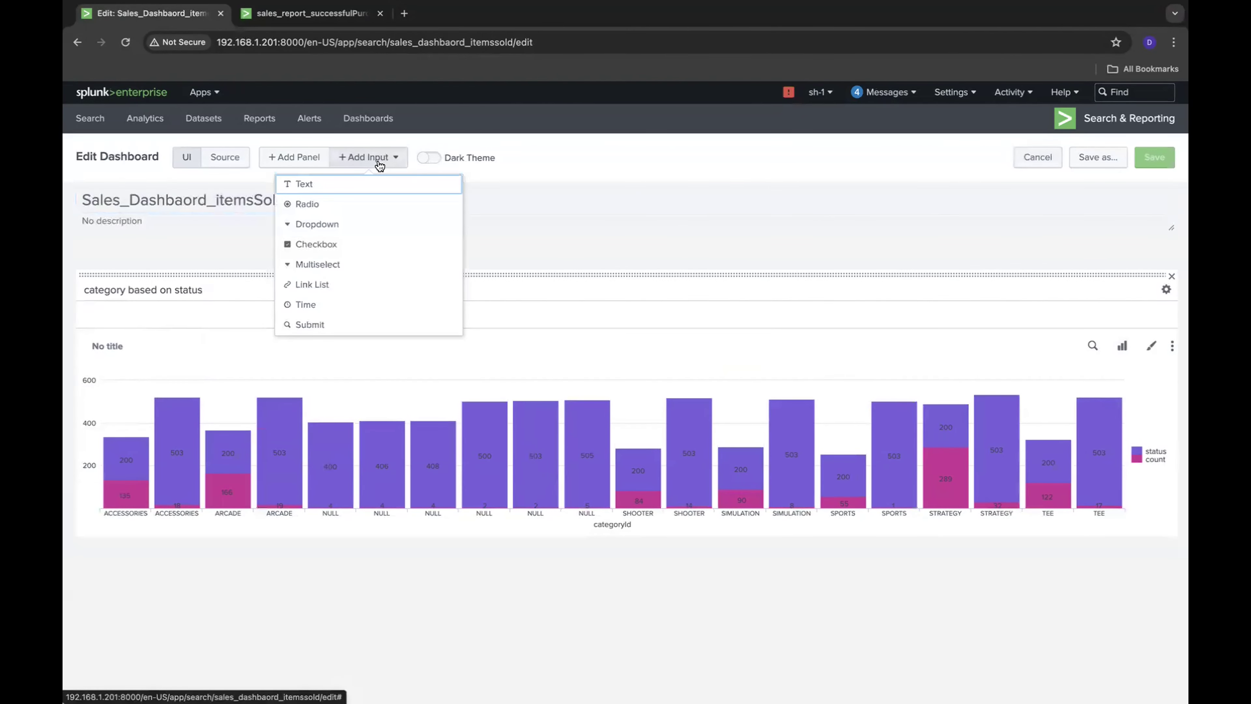
click(363, 306)
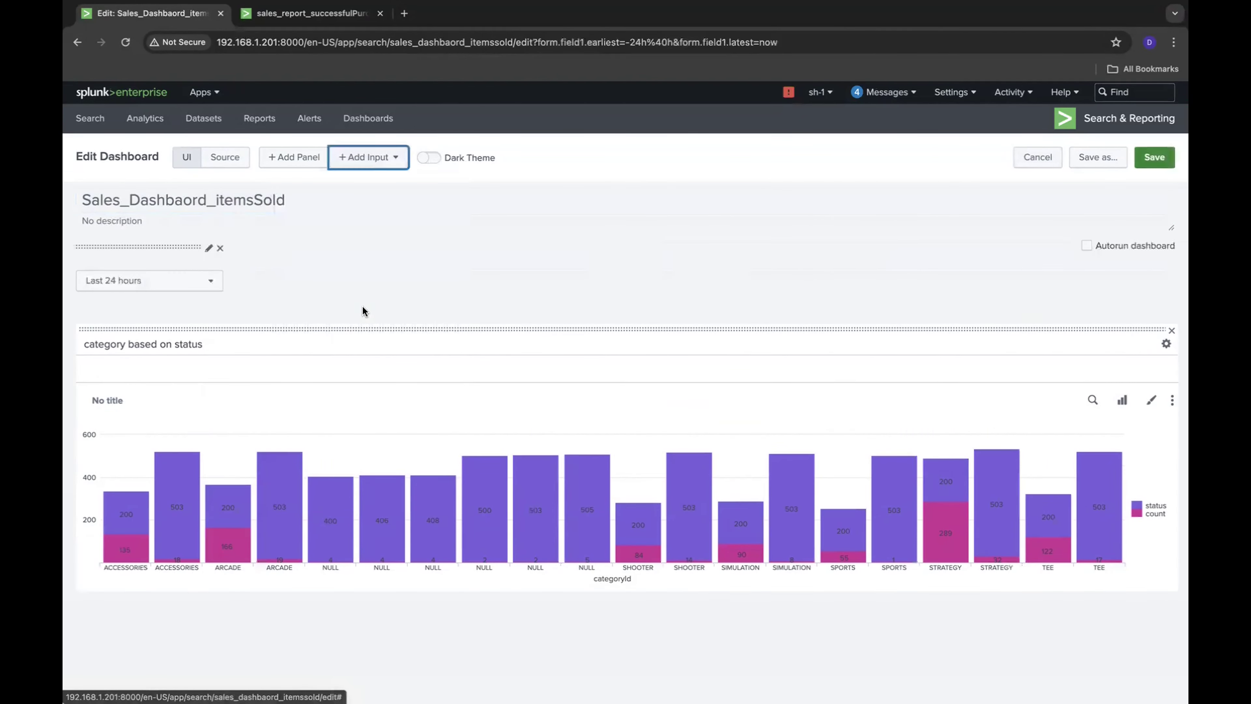
click(363, 157)
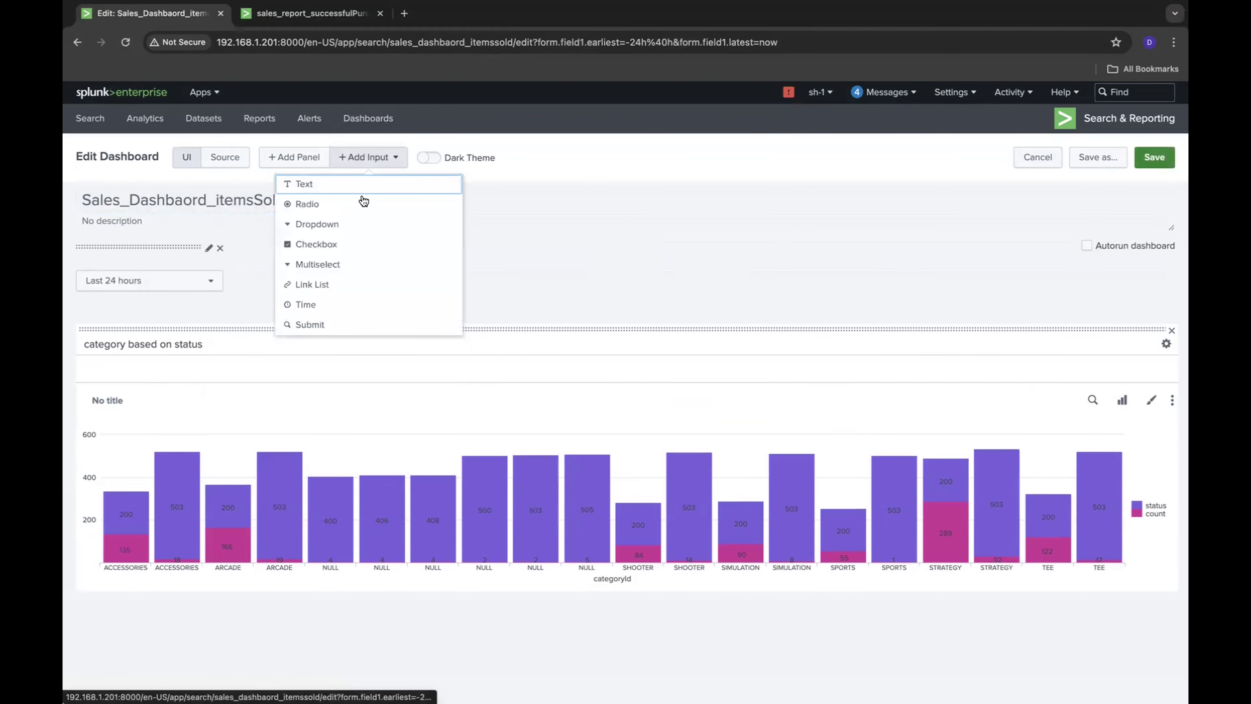
click(375, 324)
click(462, 220)
click(469, 193)
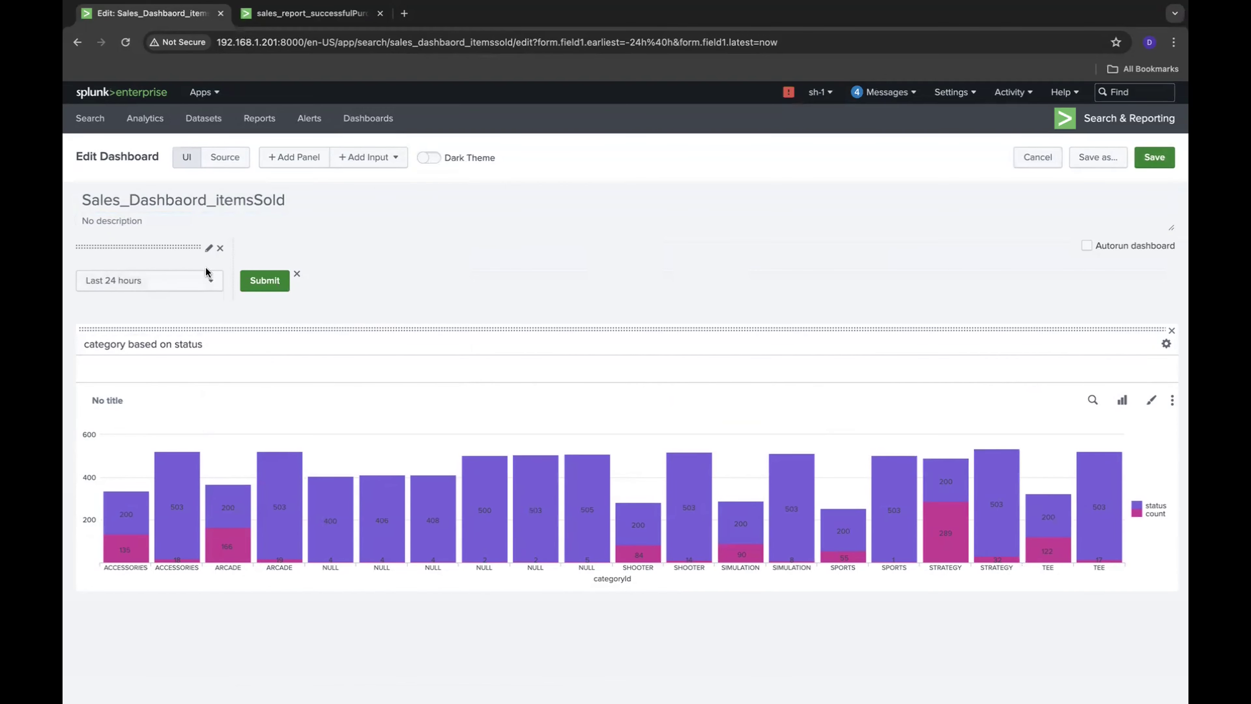
Label the time input "Time", set its default to Last 30 days and submit it
click(209, 248)
click(291, 294)
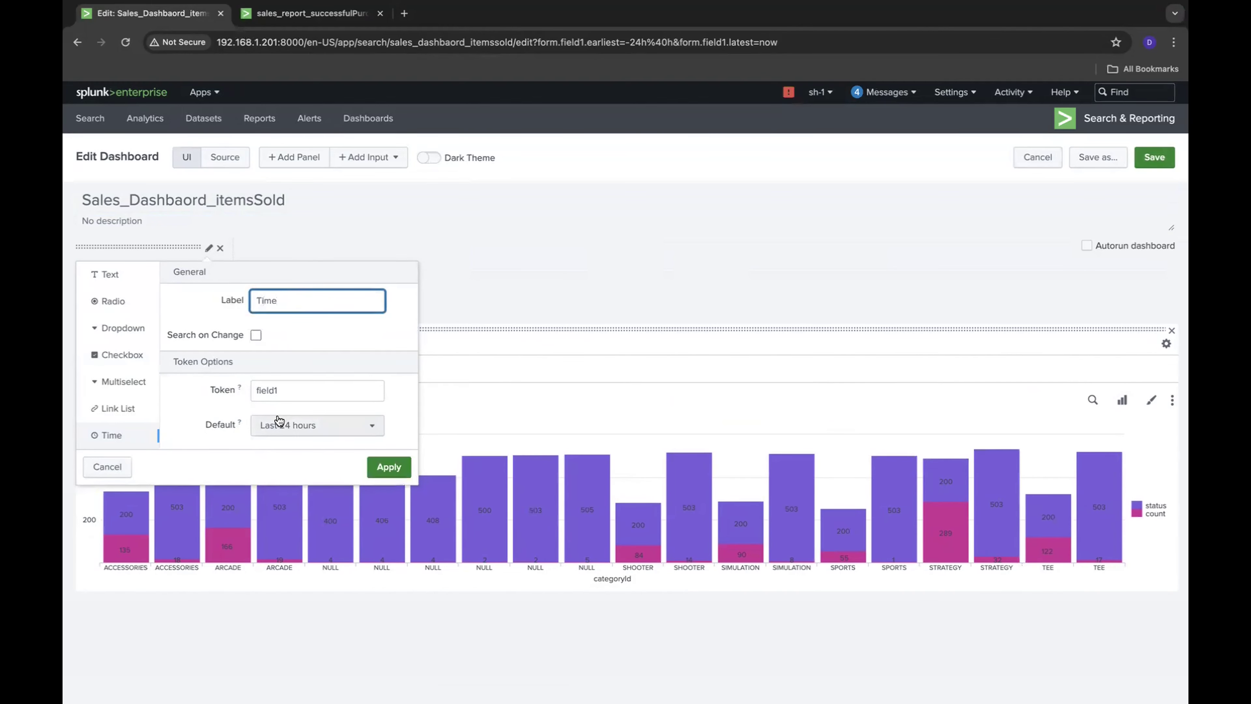
click(296, 434)
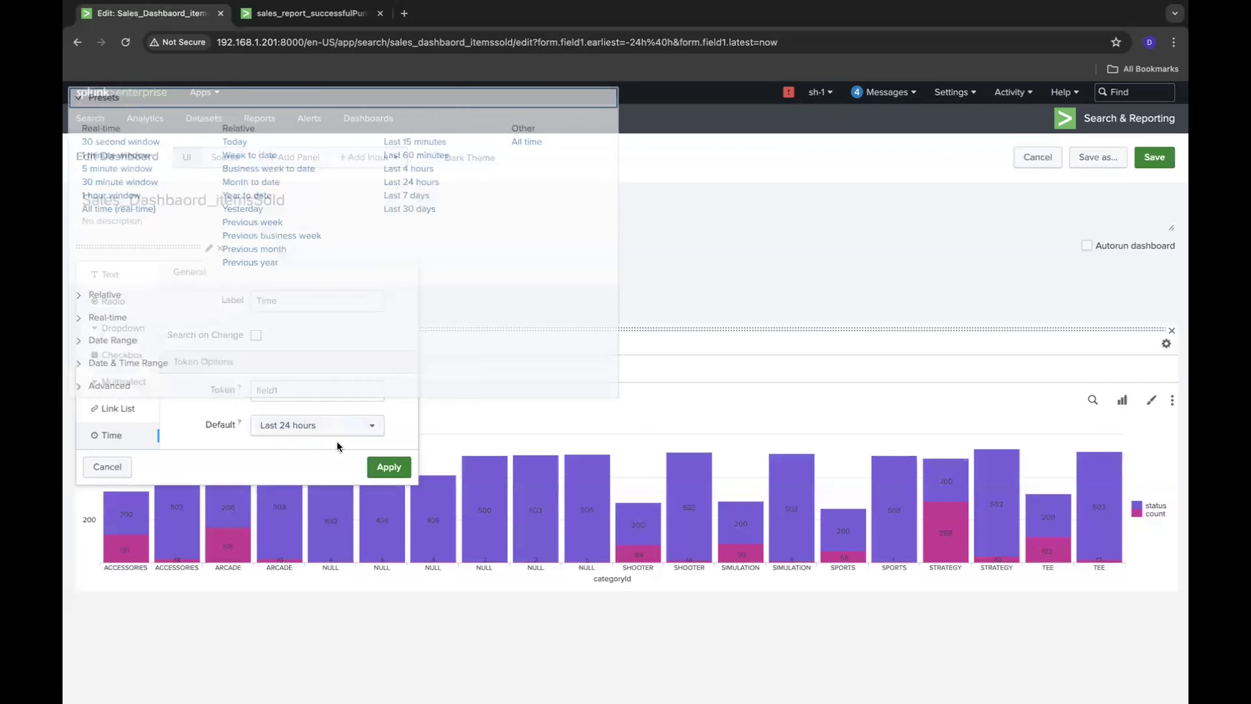
click(418, 223)
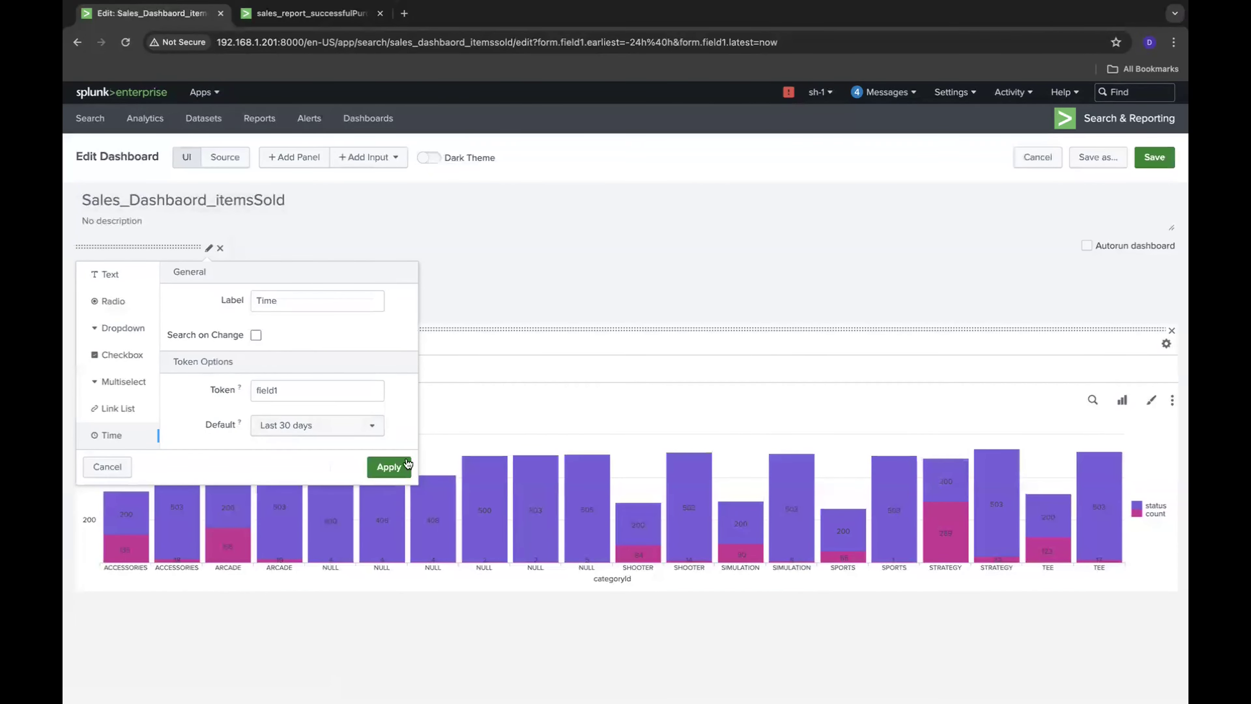
click(389, 467)
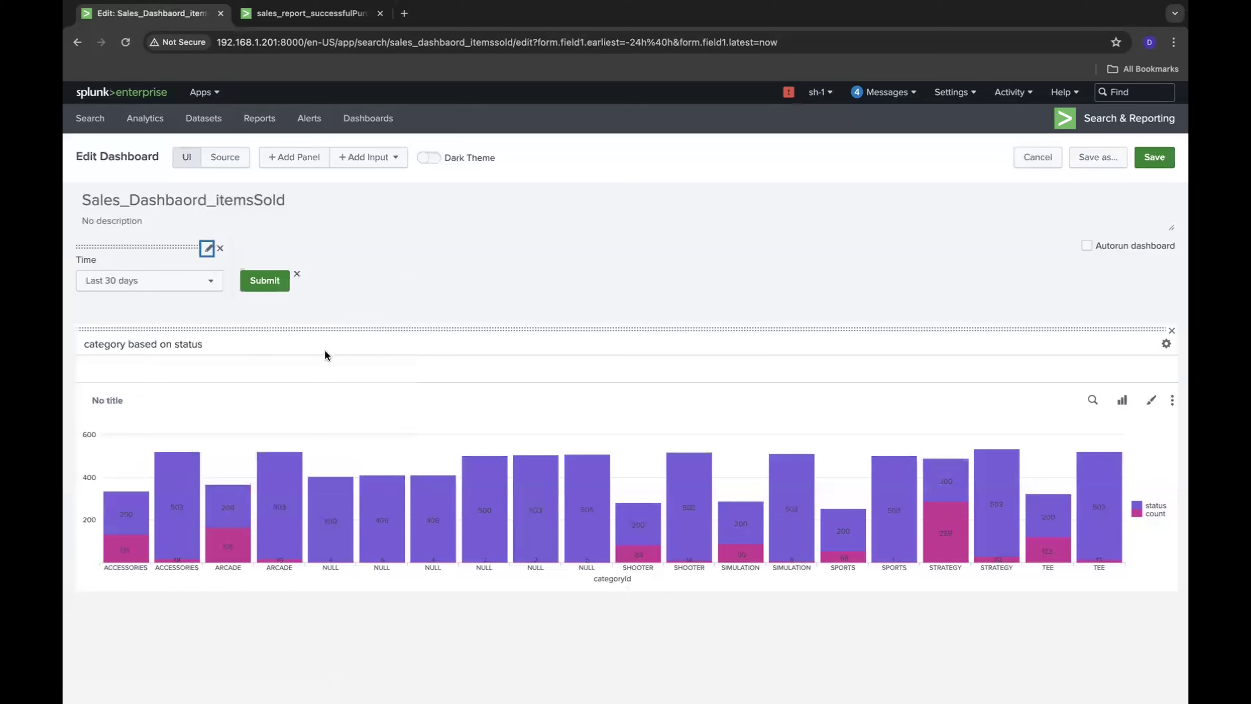
click(266, 291)
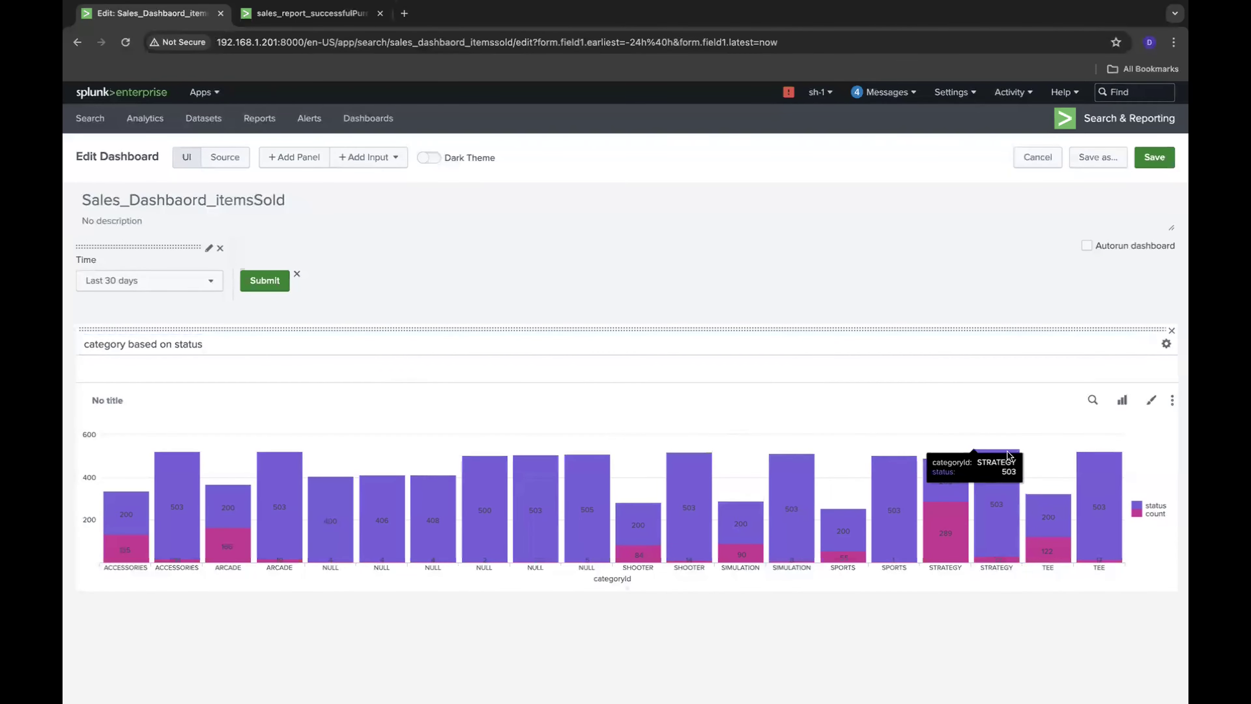
Set the panel search's time range to Shared Time Picker (field1) and save the dashboard
click(1092, 400)
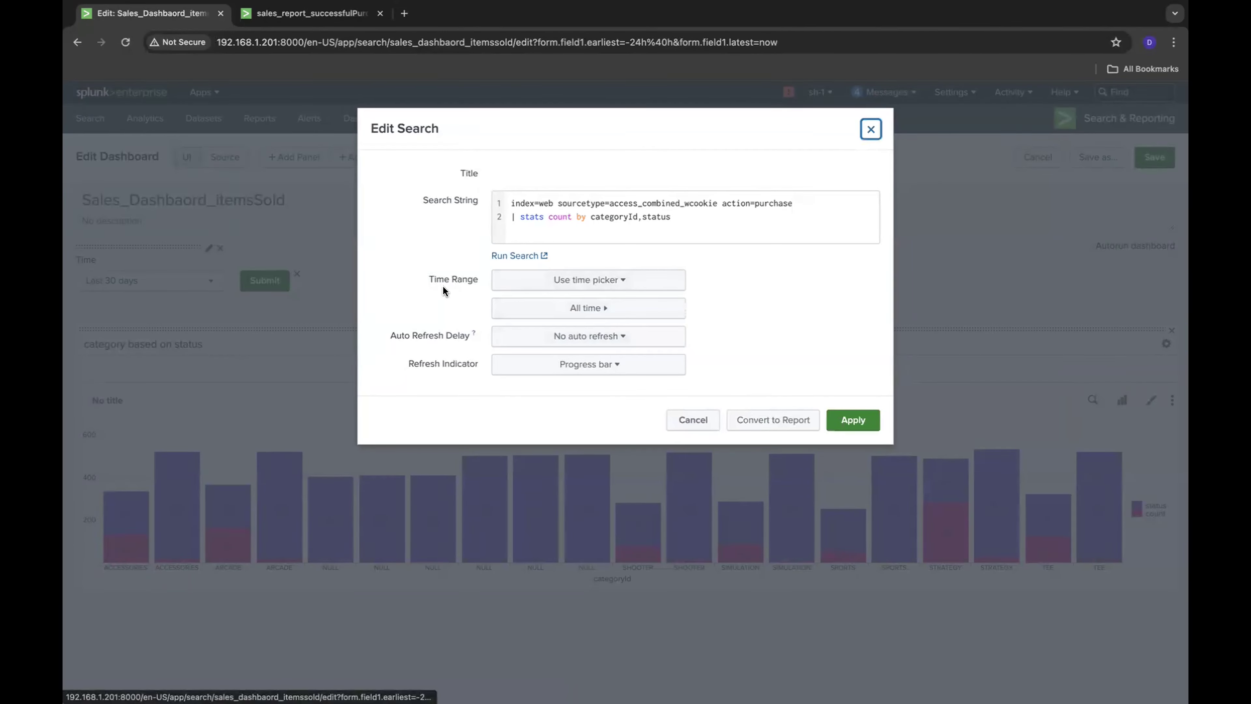
click(581, 291)
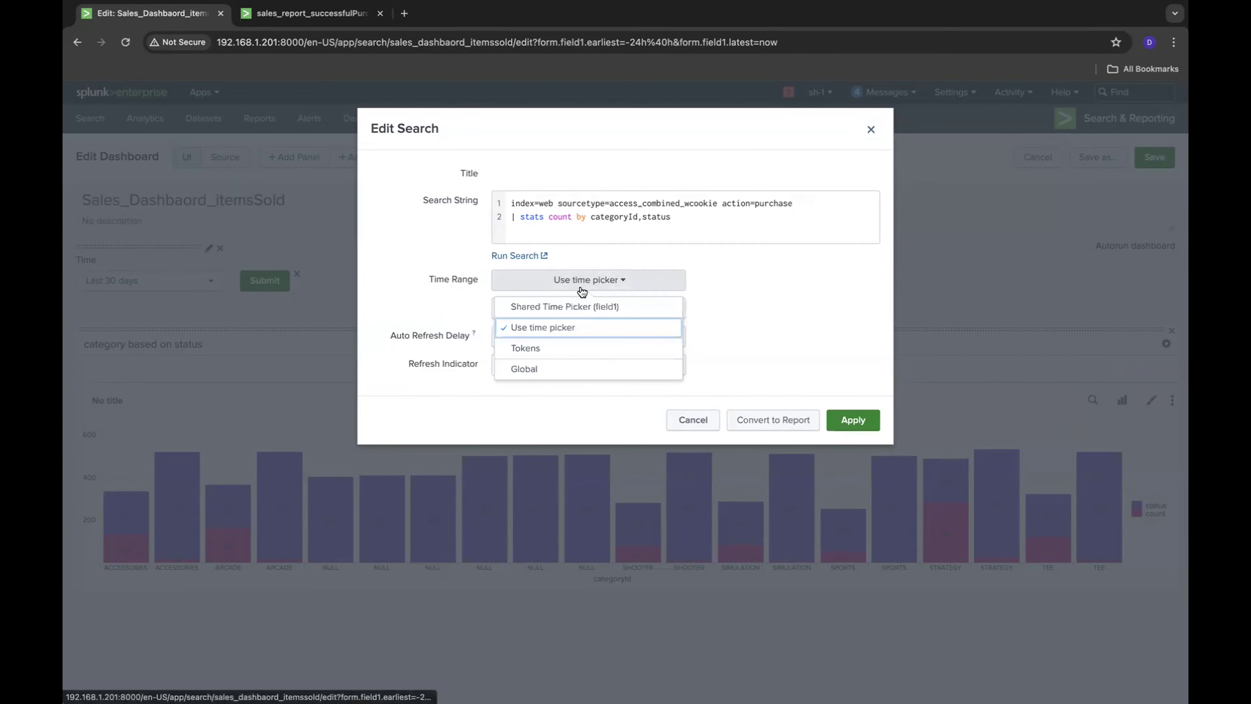
click(545, 308)
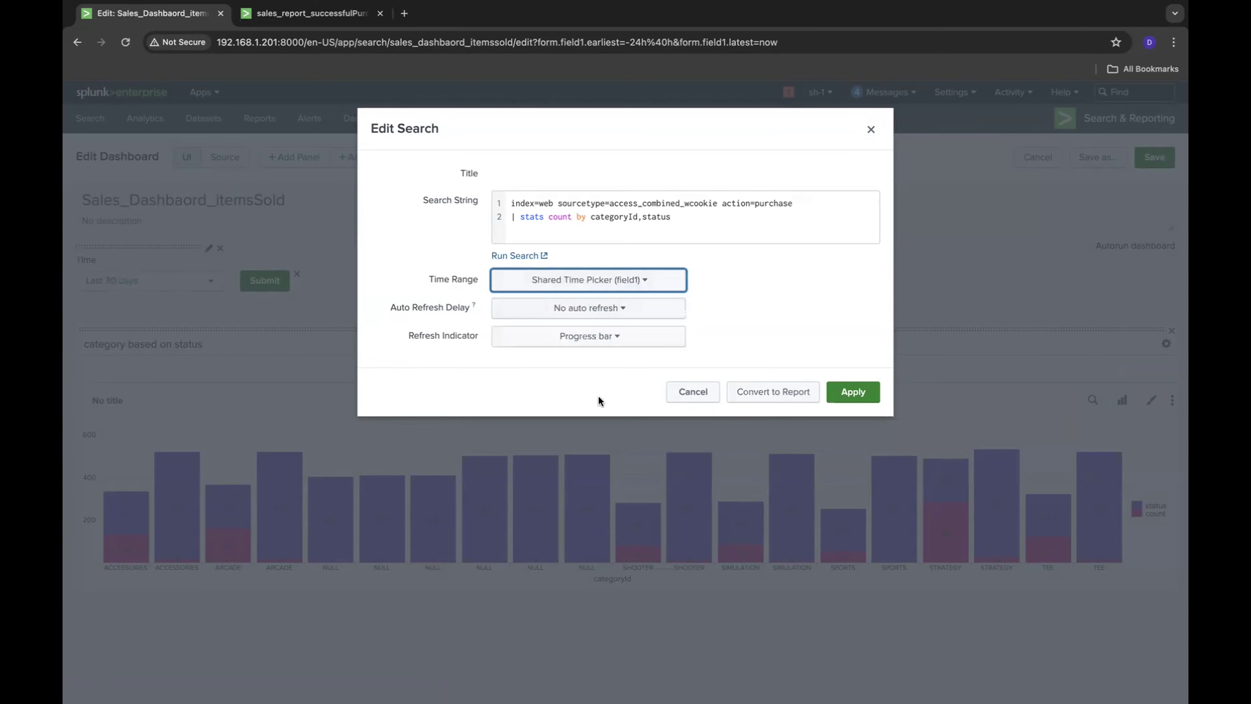
click(837, 397)
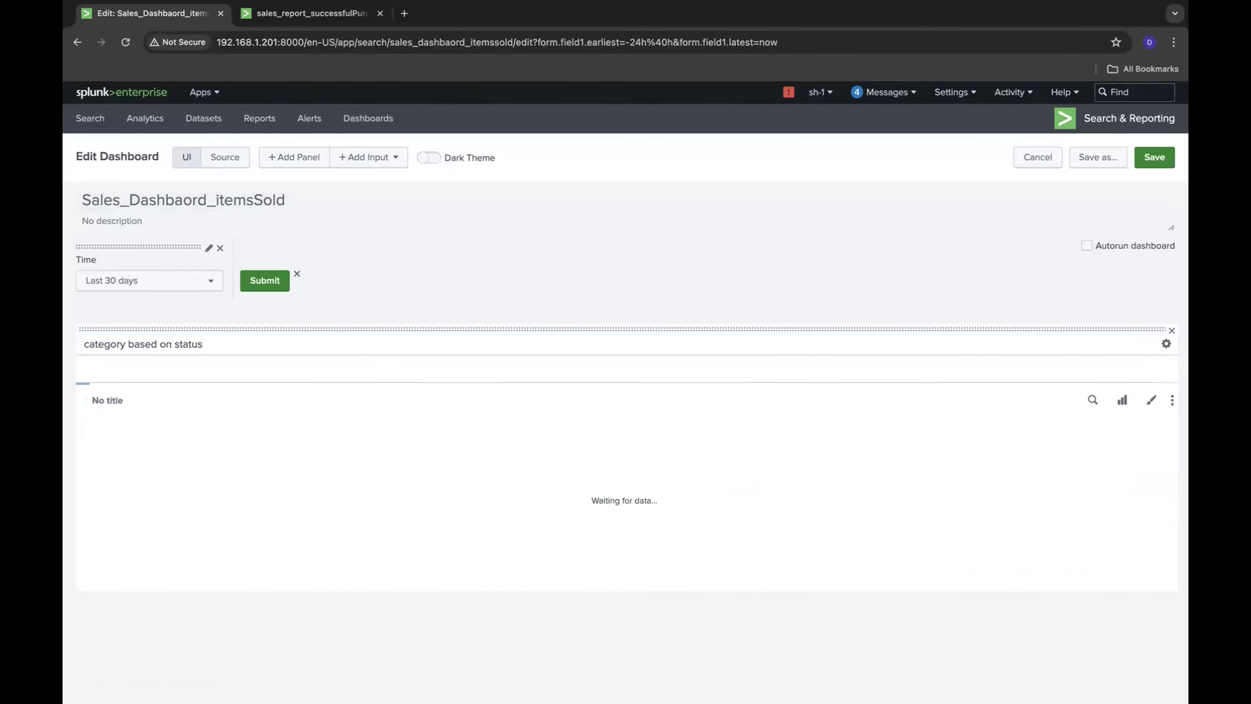
click(1156, 158)
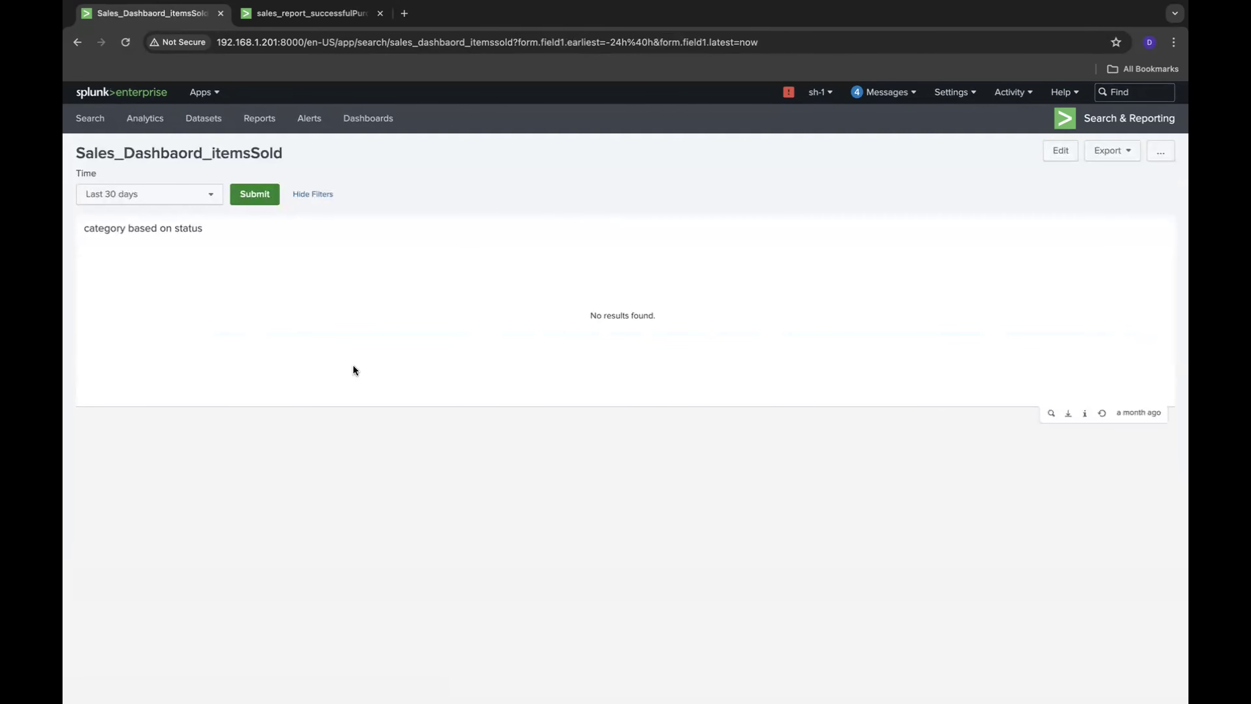
Set the dashboard's time filter to All time and submit it
click(178, 199)
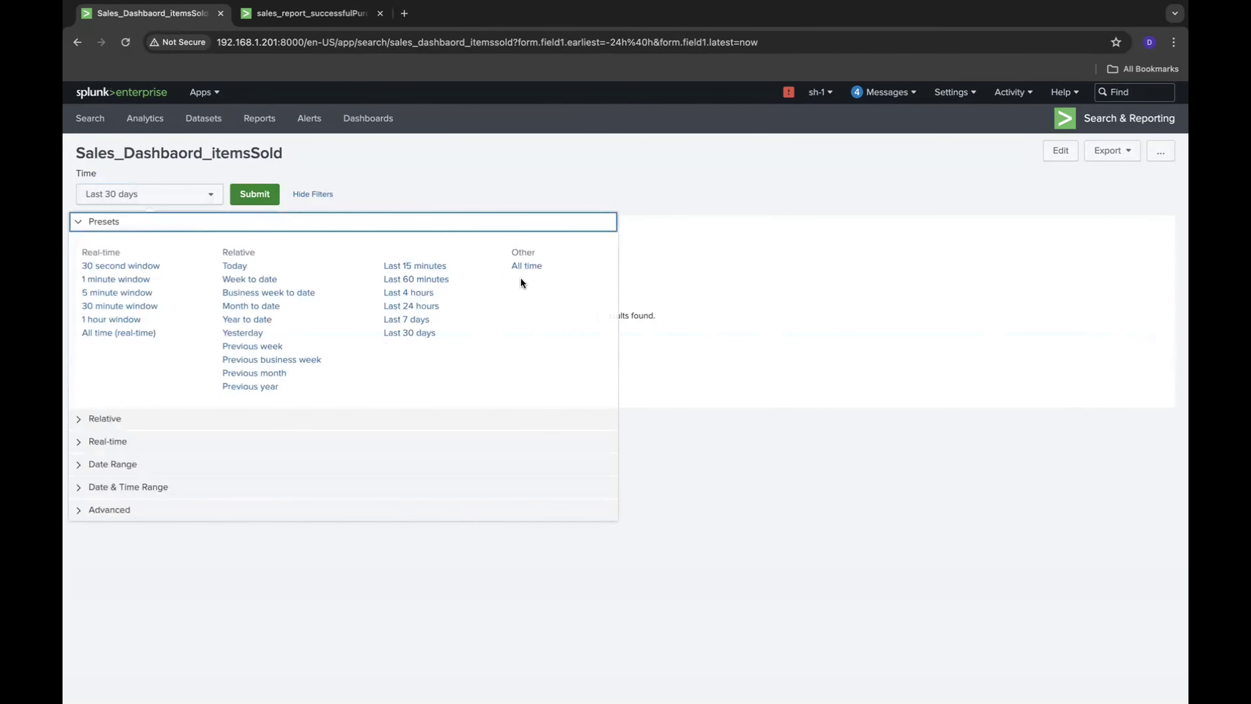
click(526, 265)
key(Tab)
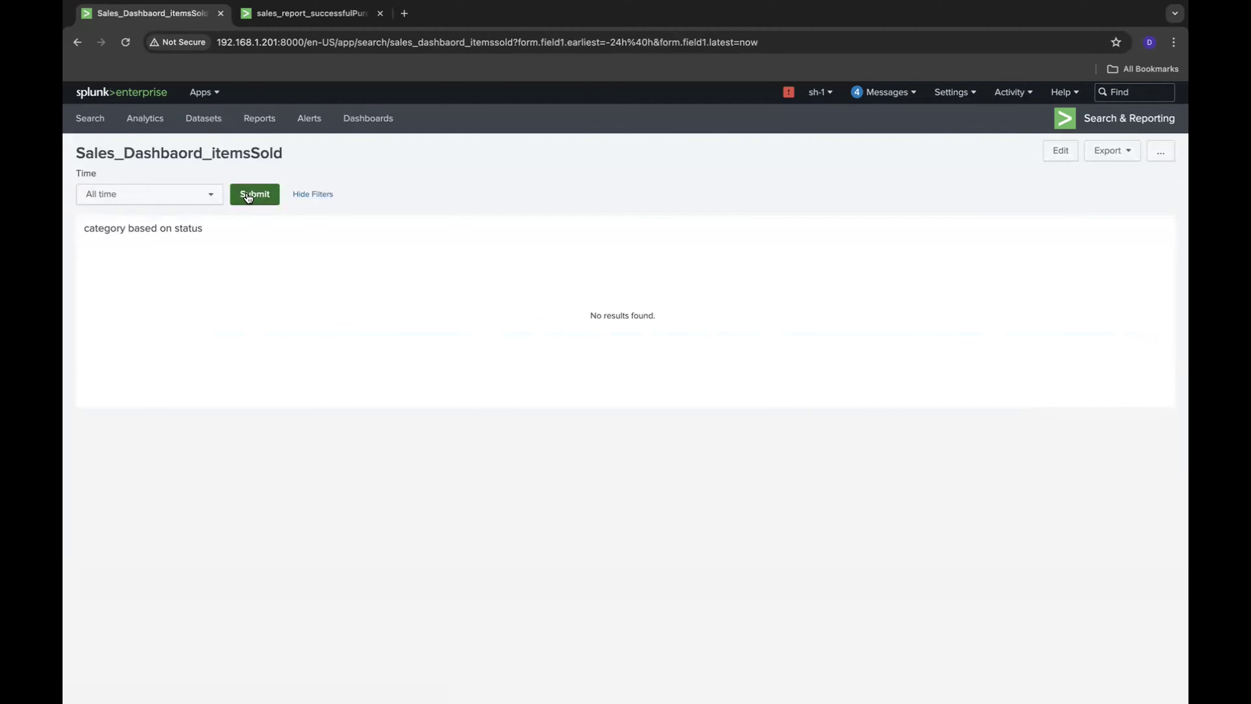
key(Return)
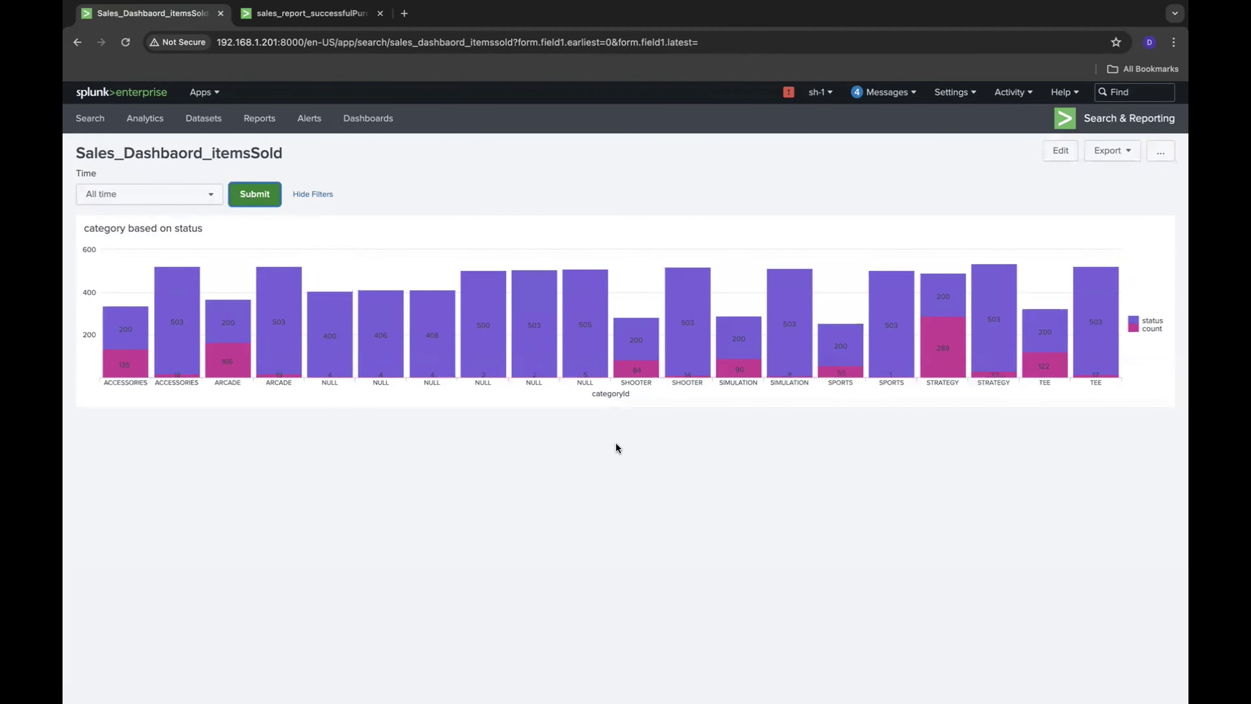
Review the sales_report_successfulPurchase report and the sales_report_purchaseByCategory-clon report from the reports list
click(318, 13)
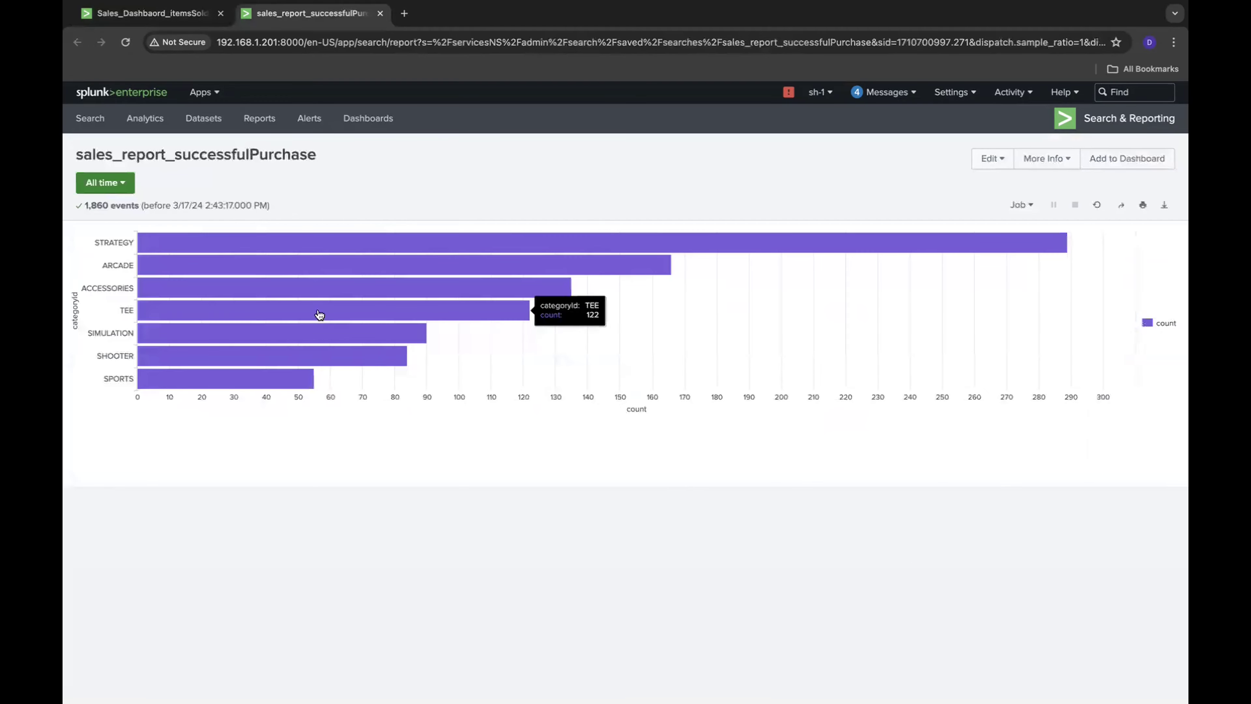
drag(75, 157, 331, 173)
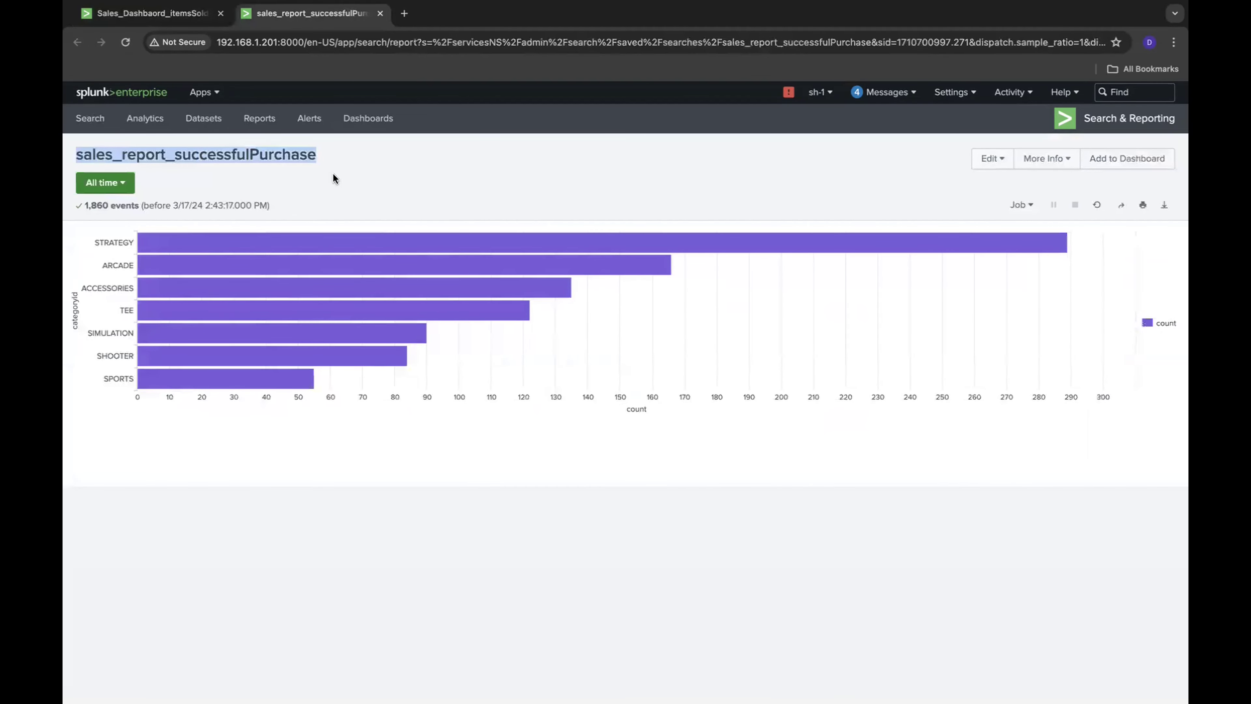
click(394, 150)
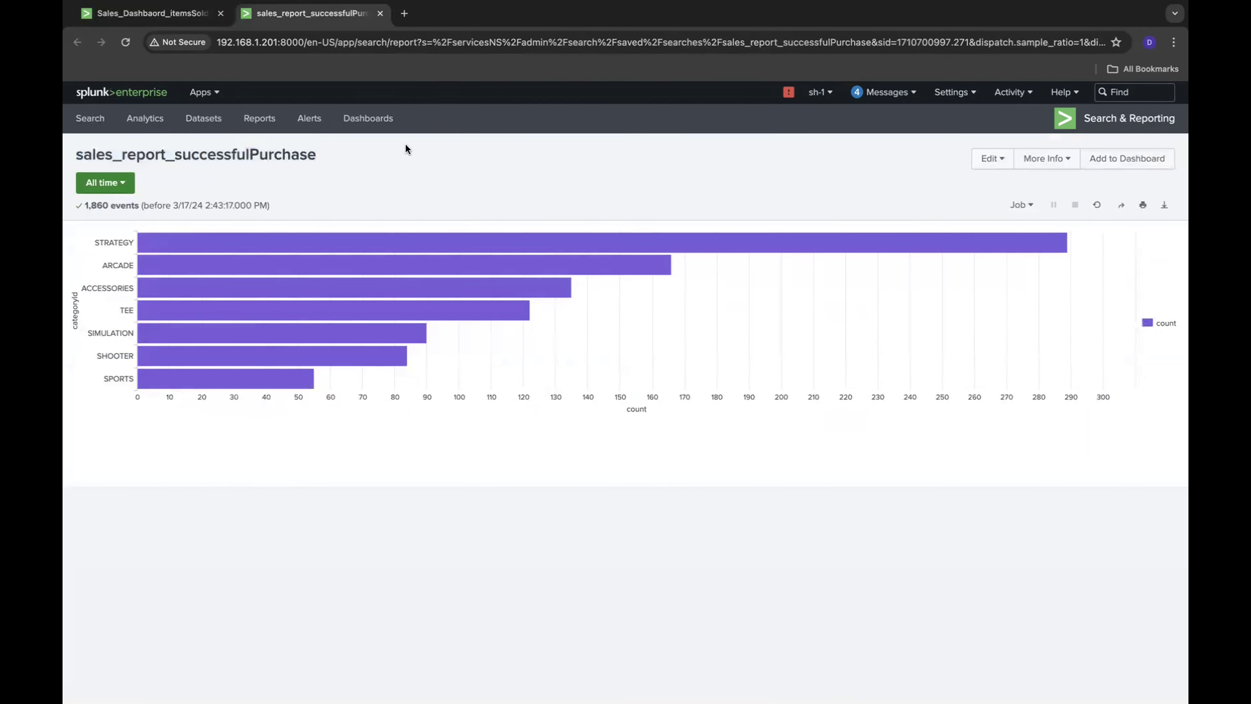
click(259, 118)
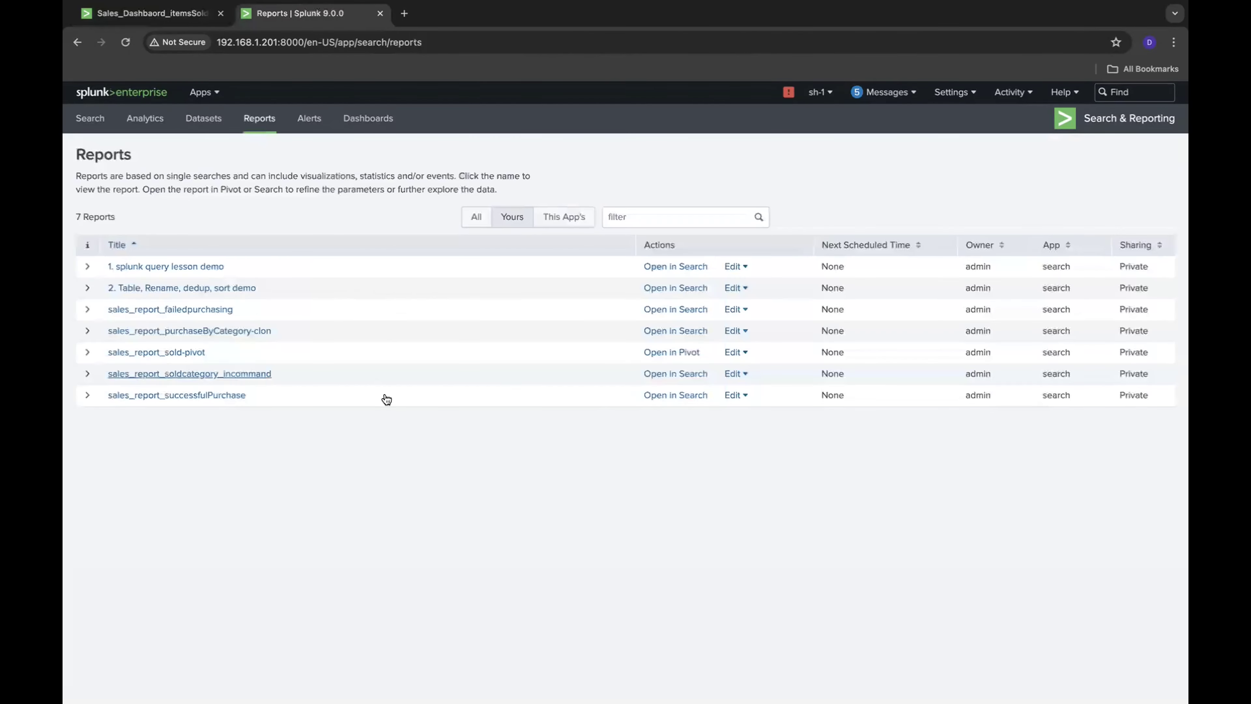
click(194, 331)
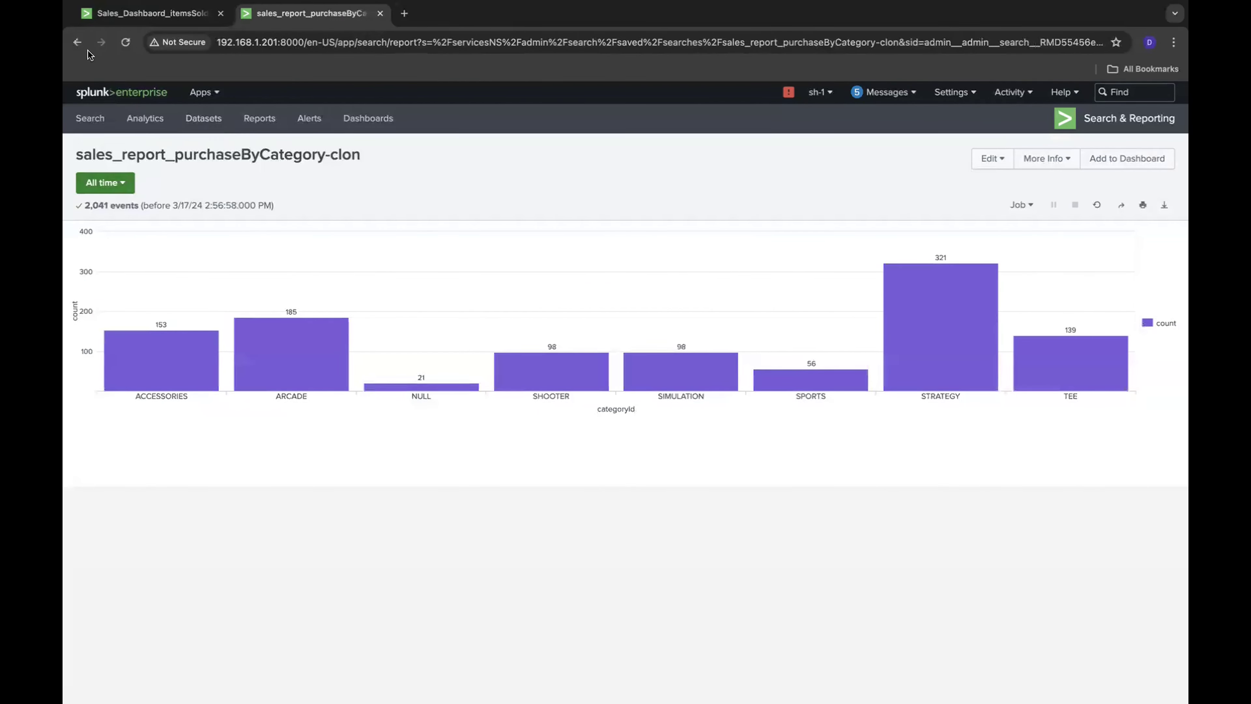
click(77, 42)
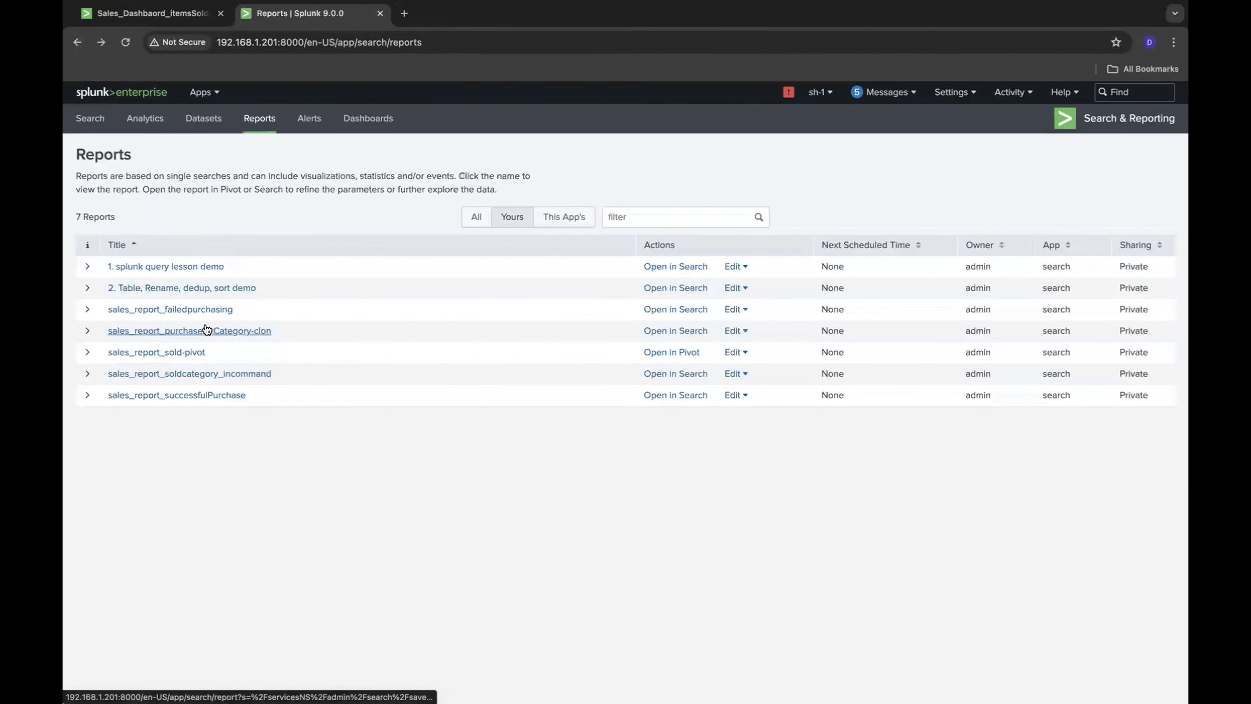
Open the sales_report_successfulPurchase report and compare it with the dashboard
click(219, 397)
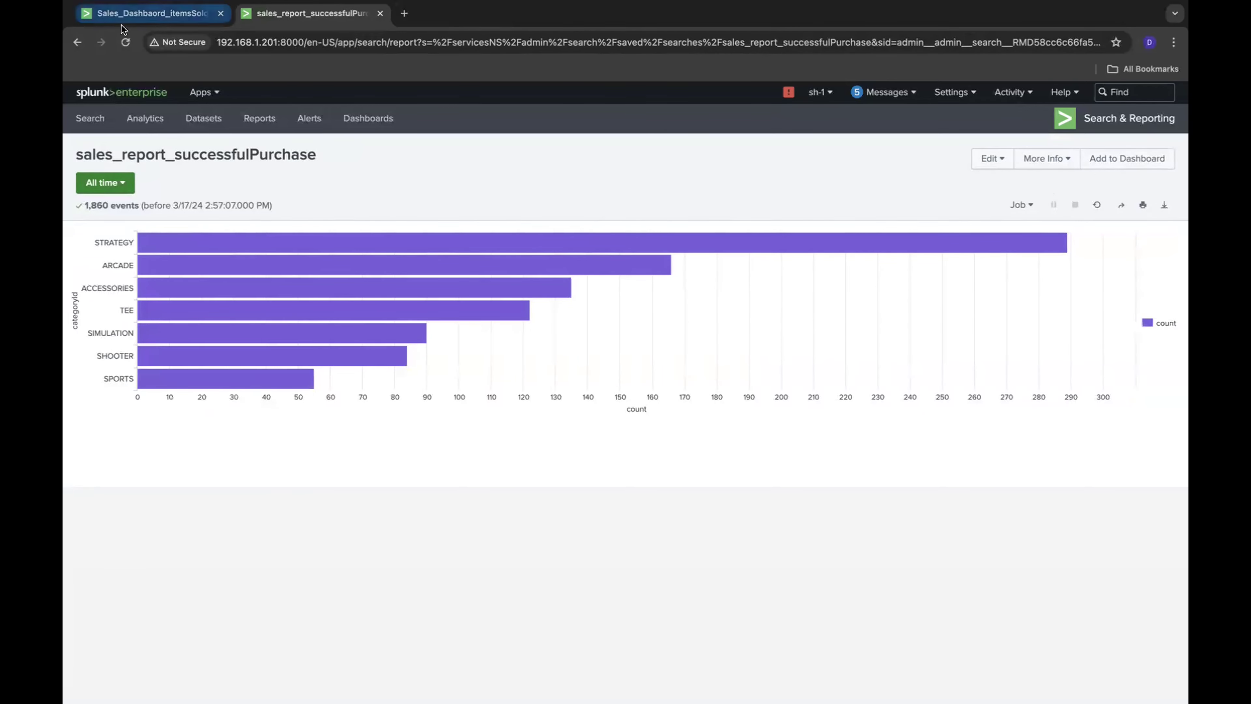
click(143, 13)
click(286, 20)
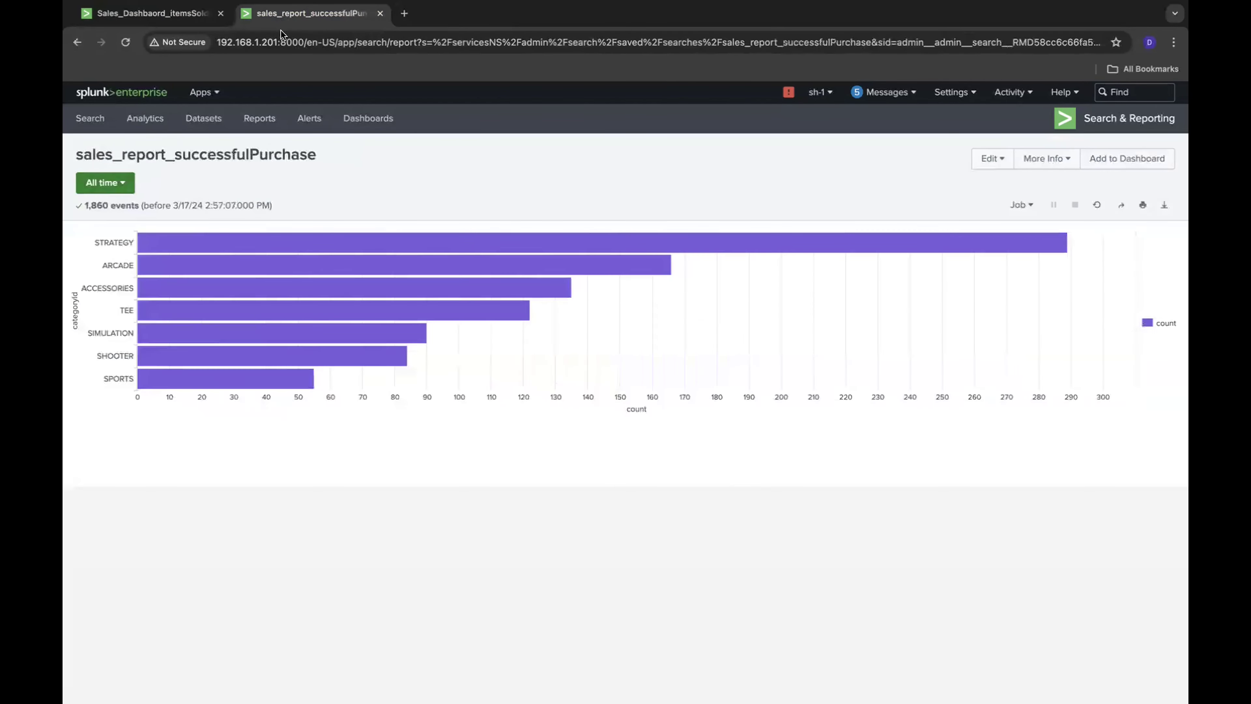
click(196, 17)
click(301, 10)
click(1113, 158)
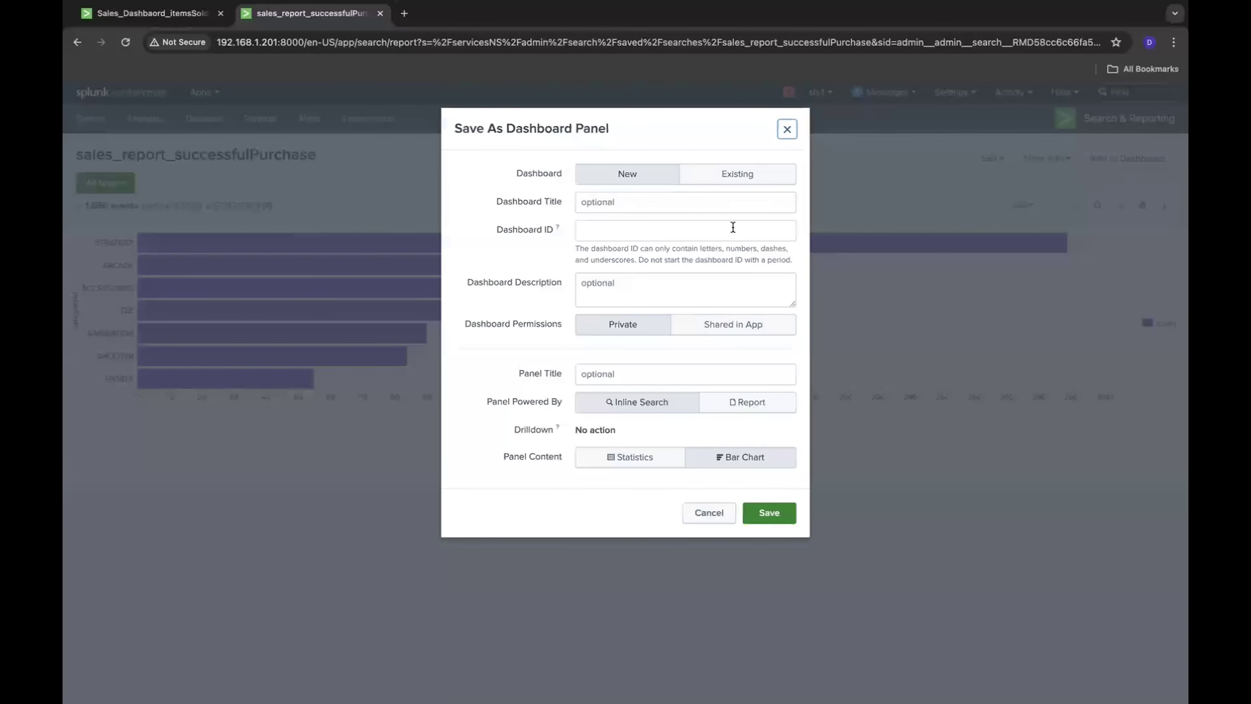
click(701, 178)
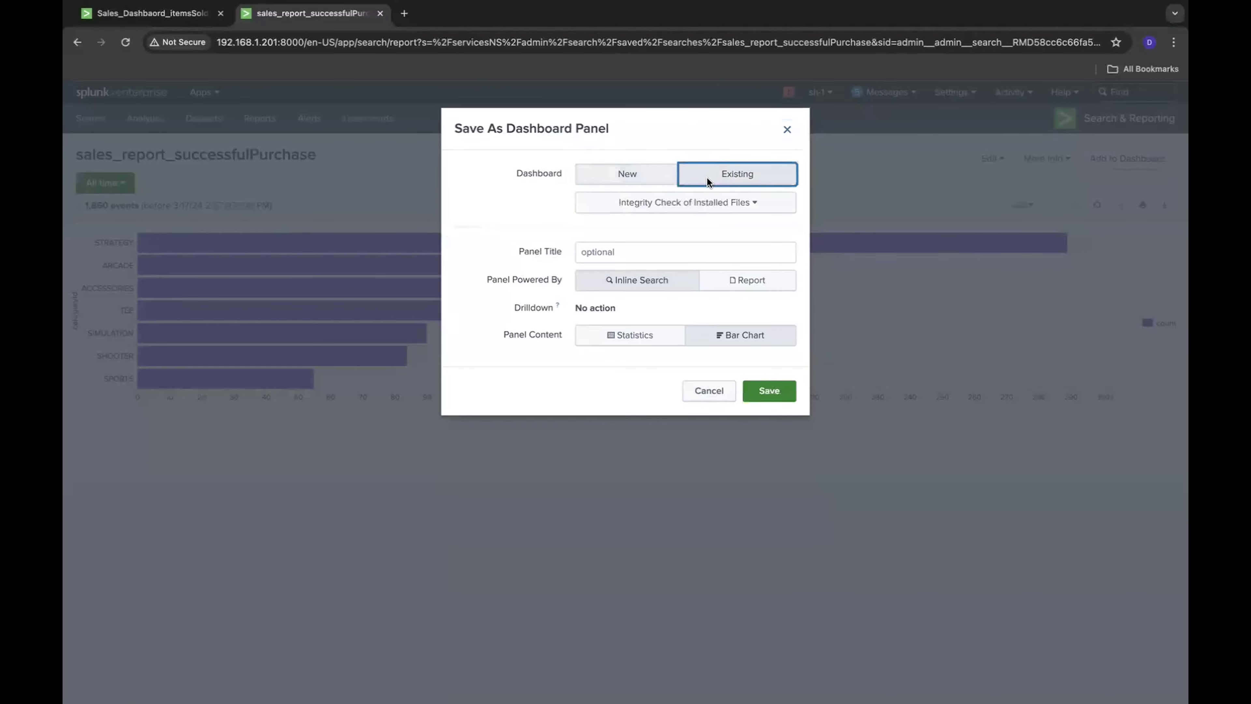
click(696, 207)
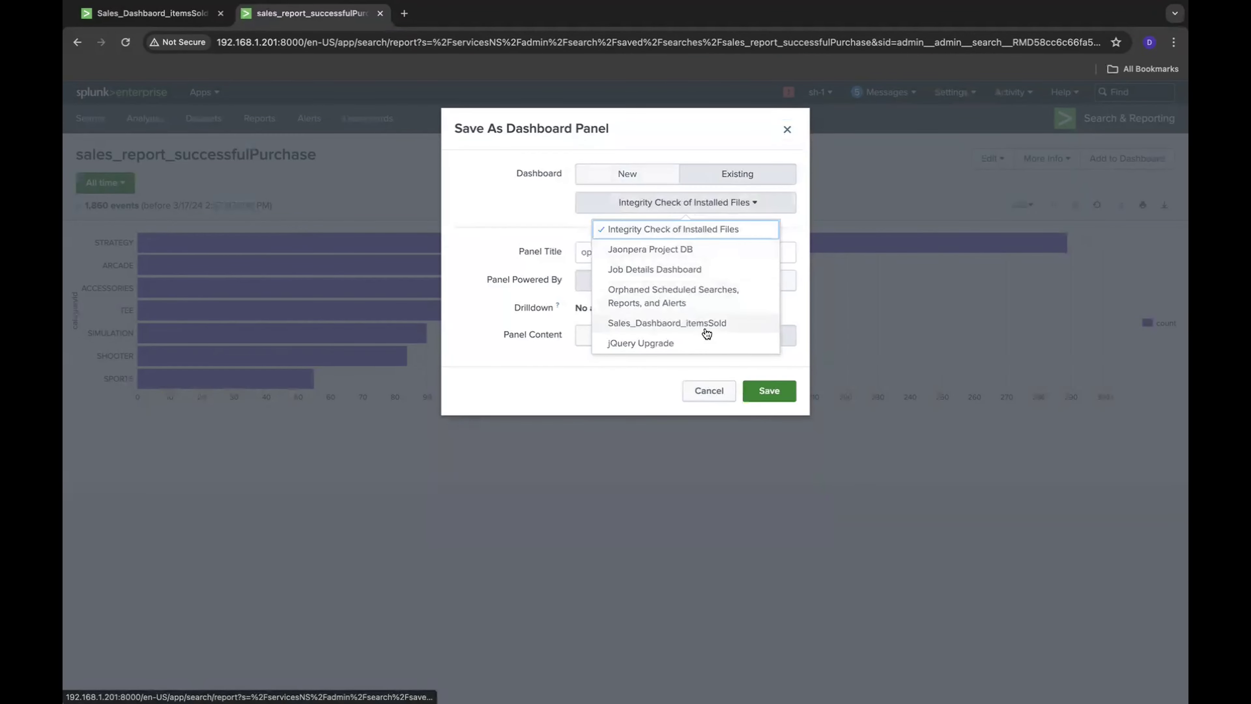
click(687, 324)
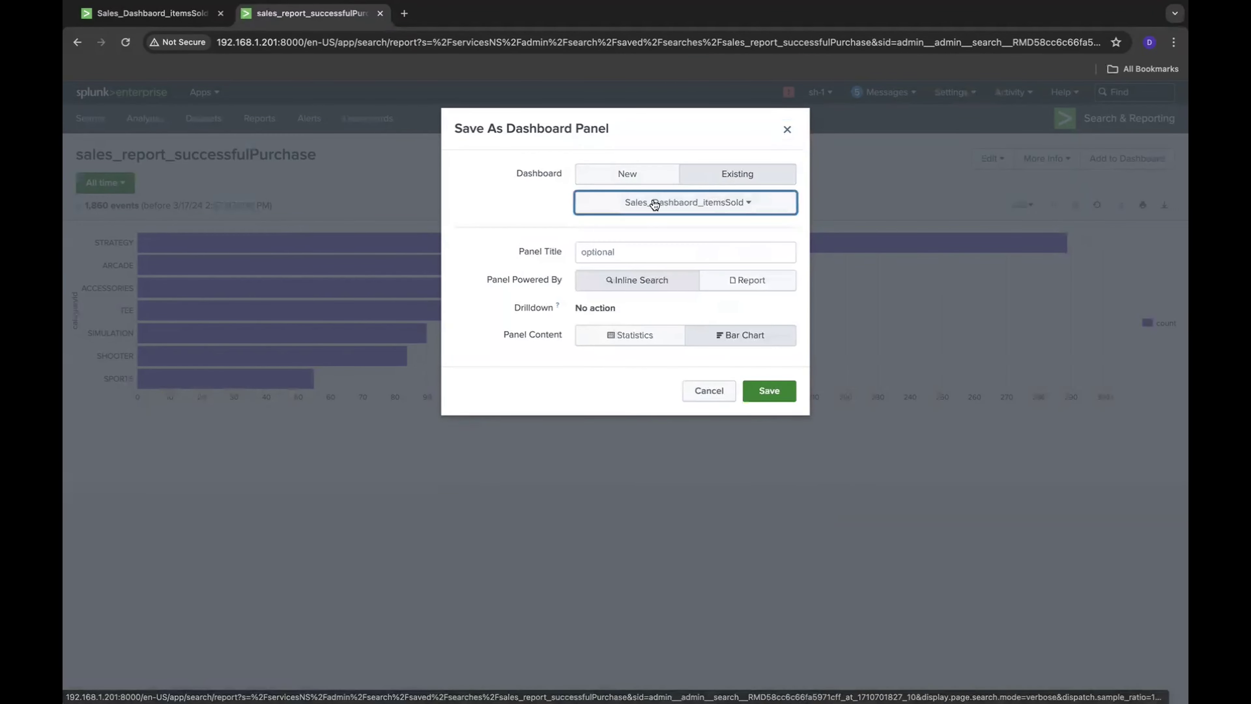
click(626, 252)
click(357, 192)
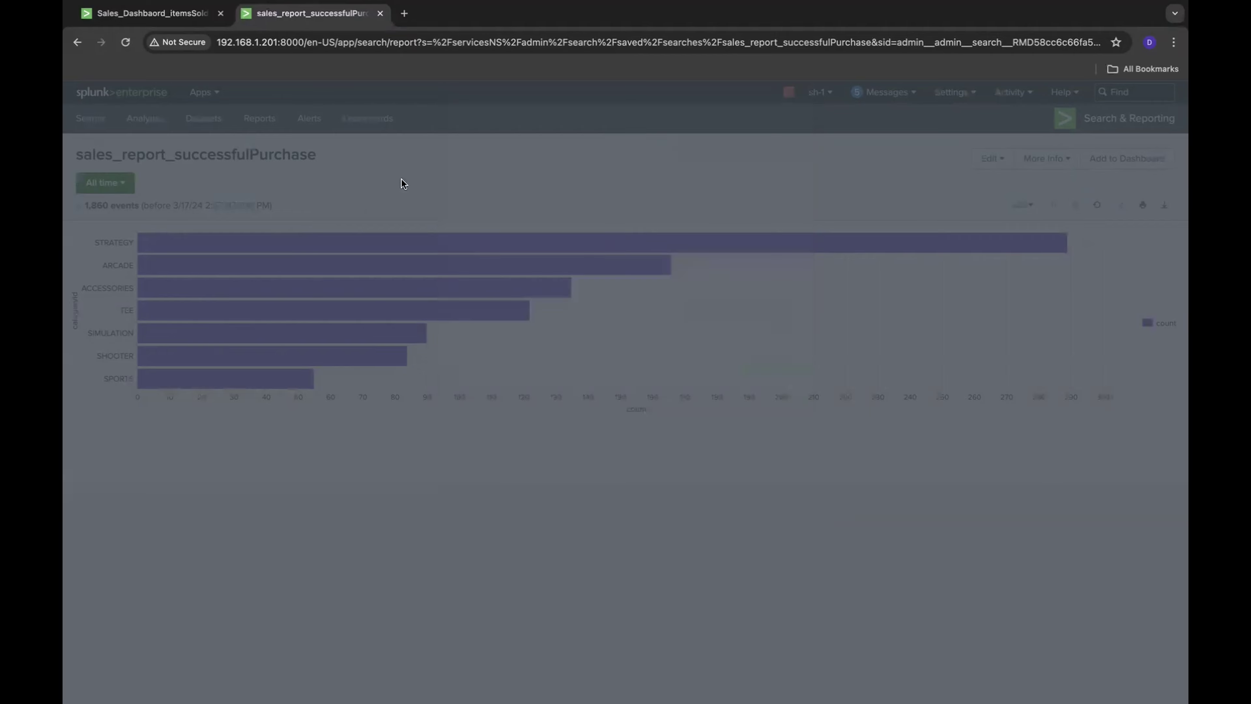
Add the report to the existing Sales_Dashbaord_itemsSold dashboard as a Report-powered bar chart panel, using the copied report name sales_report_successfulPurchase as panel title
drag(327, 157, 73, 153)
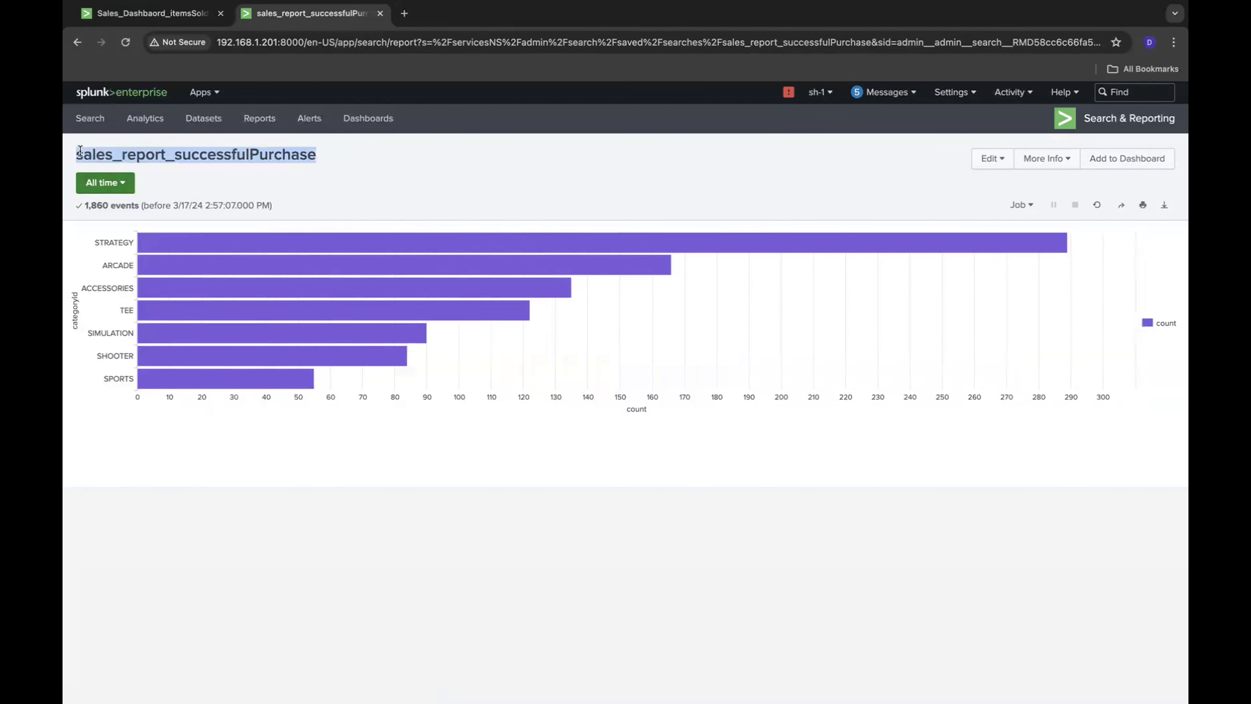
right_click(106, 148)
click(163, 185)
click(1133, 159)
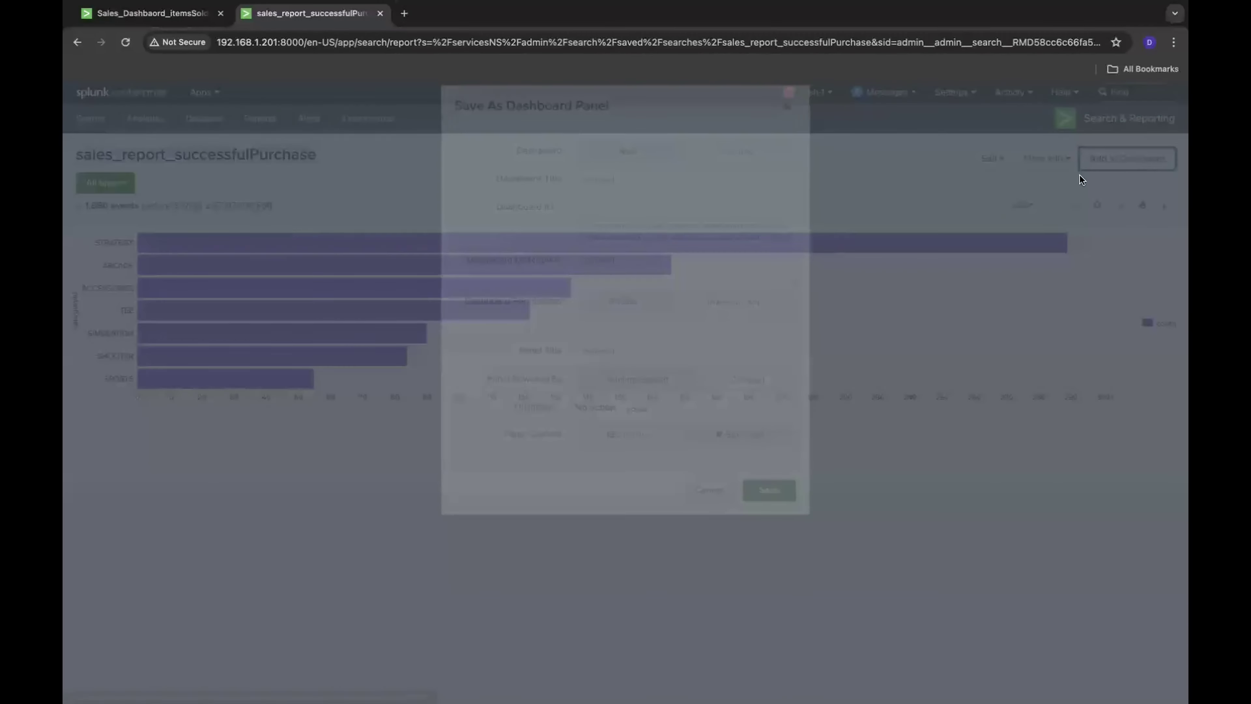
click(707, 177)
click(683, 210)
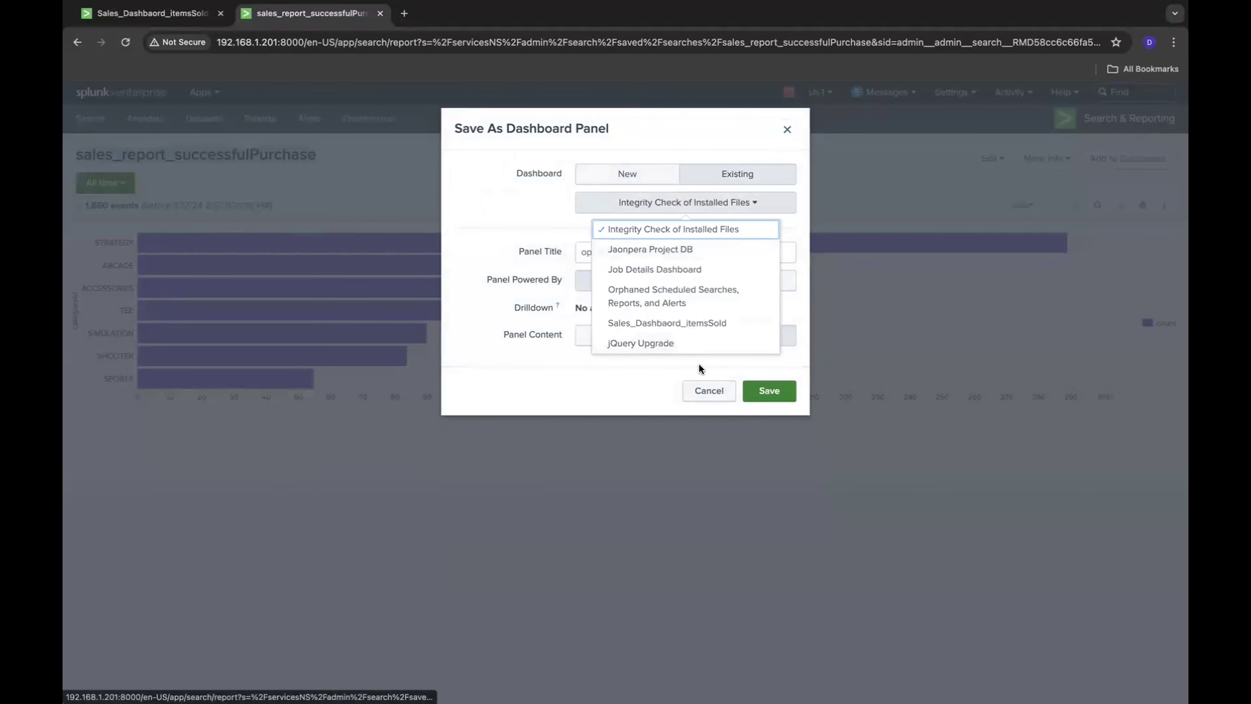
click(690, 325)
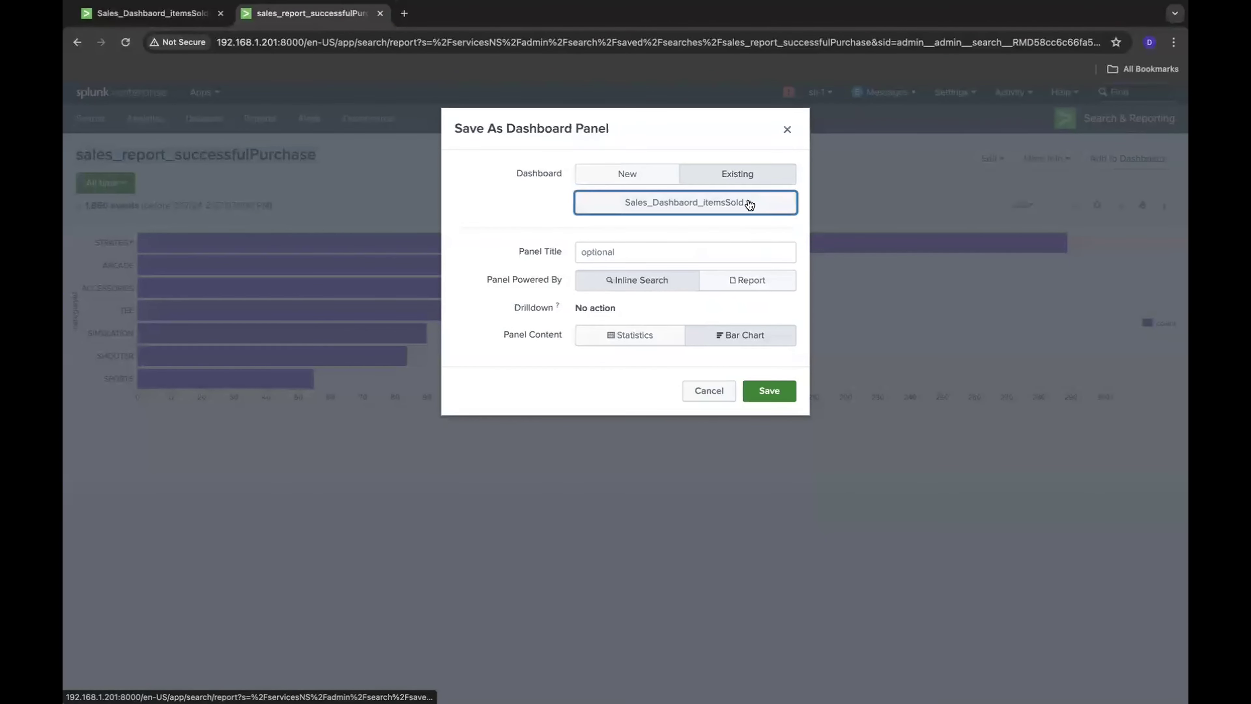
click(594, 254)
key(super+v)
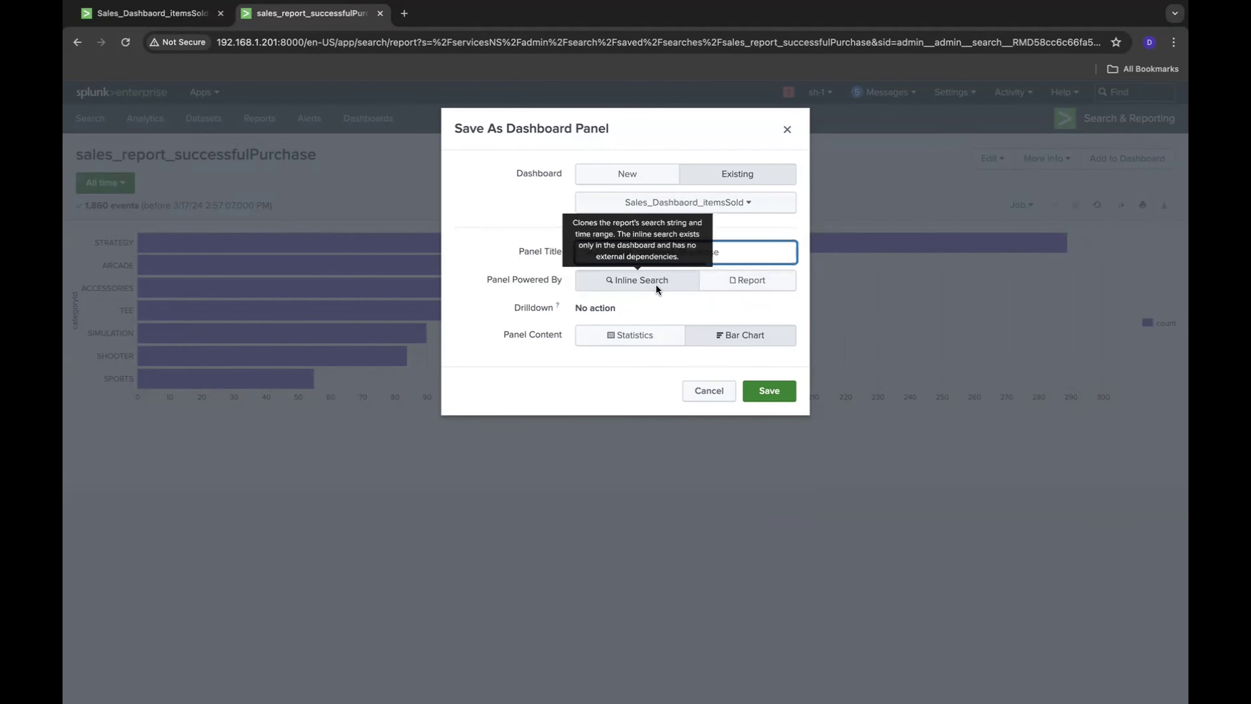
click(755, 279)
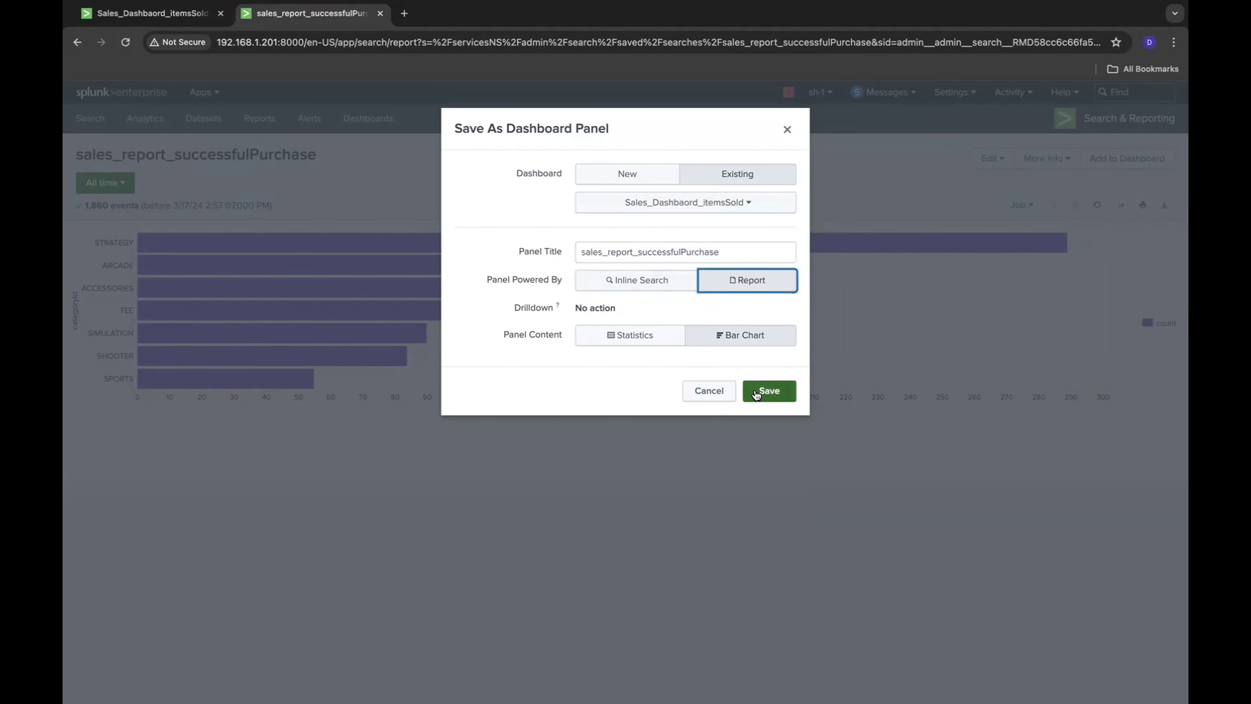
click(769, 390)
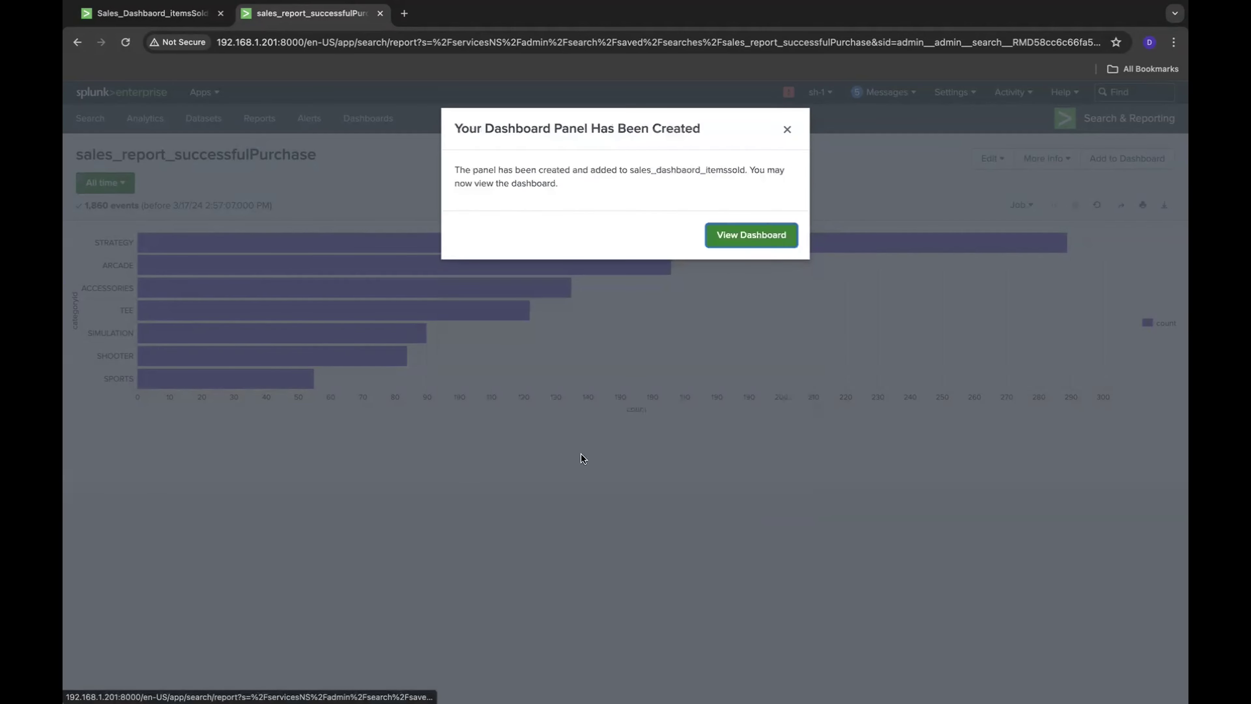
View the updated dashboard and submit its Last 30 days time filter
click(758, 242)
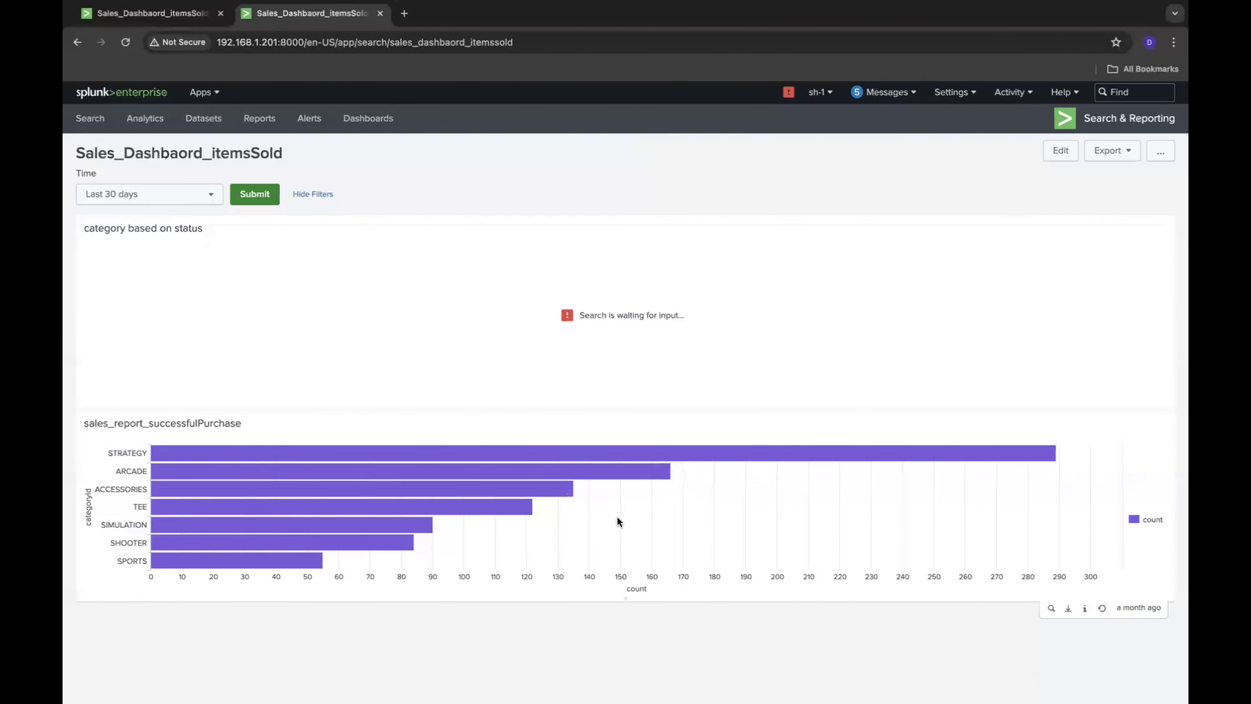
key(Return)
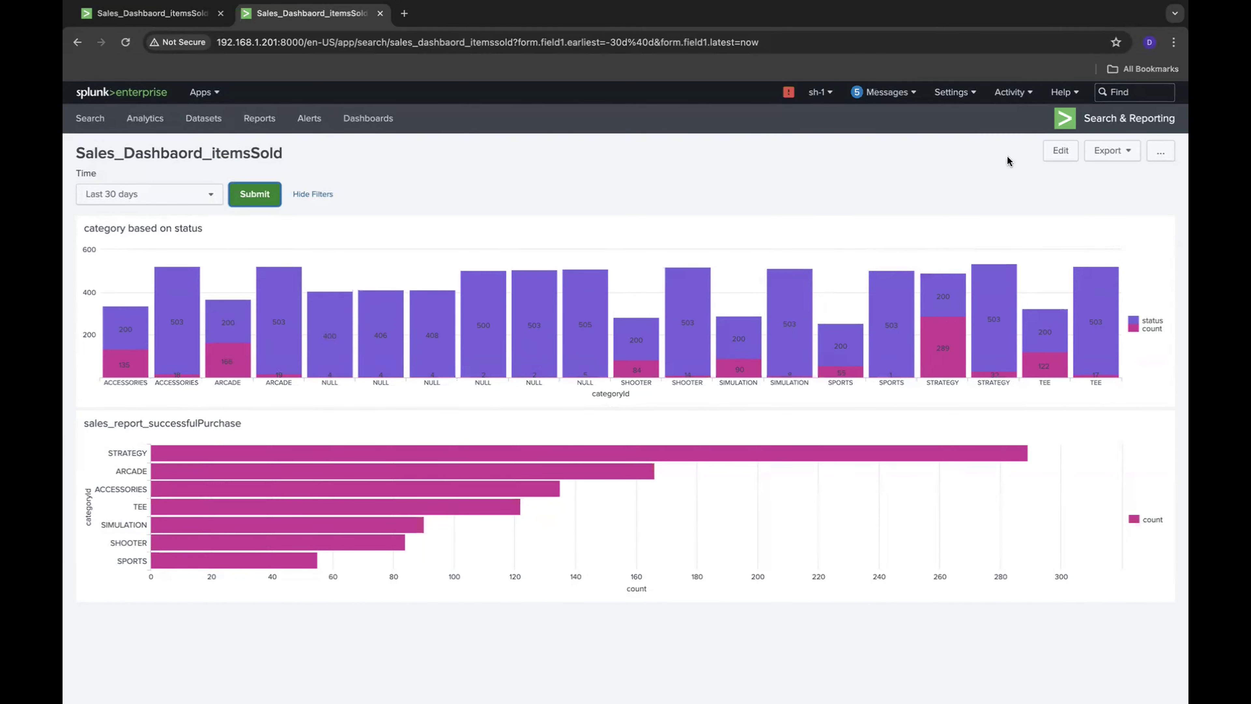
Open the dashboard for editing and look over the available input types and both panels
click(1059, 150)
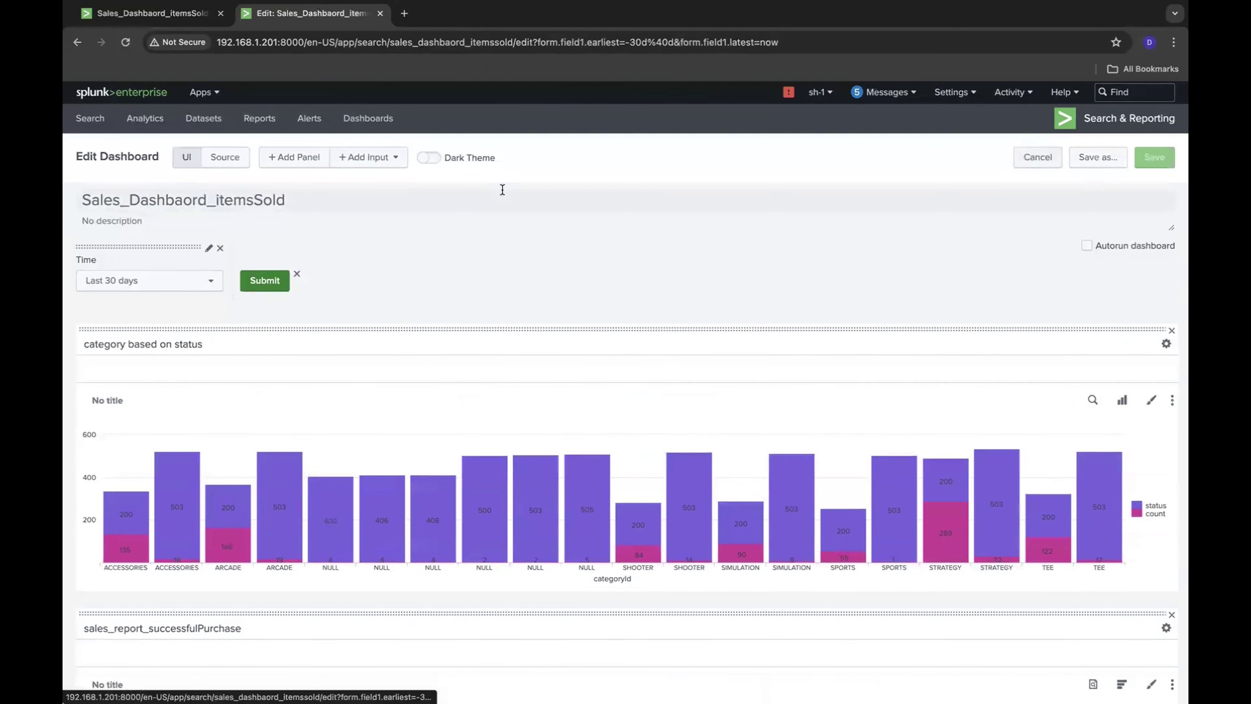
click(389, 158)
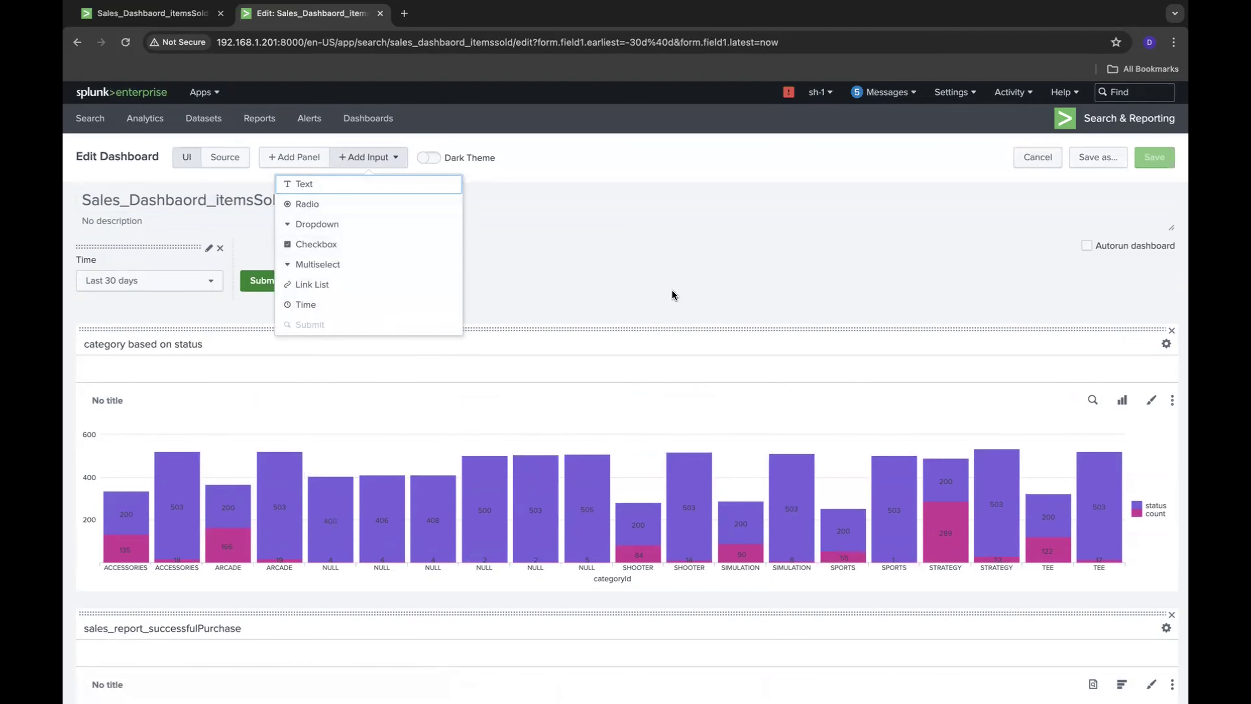
scroll(686, 420, down, 4)
scroll(638, 471, up, 4)
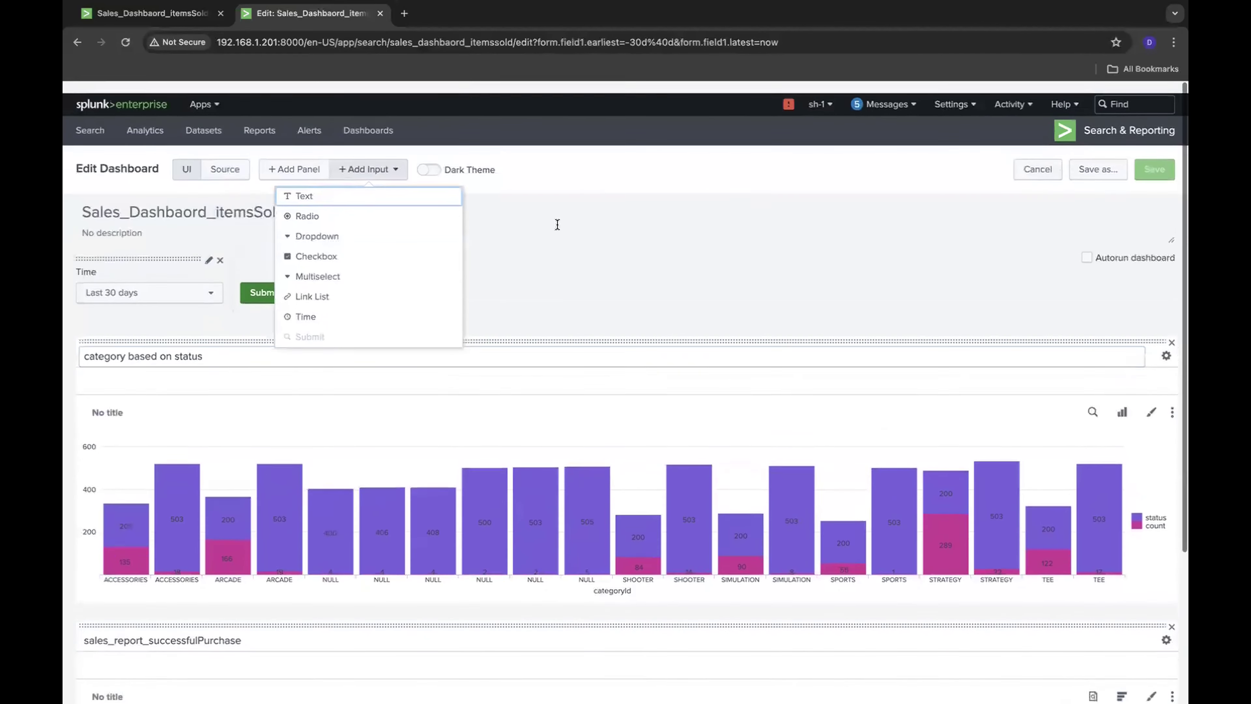
click(599, 166)
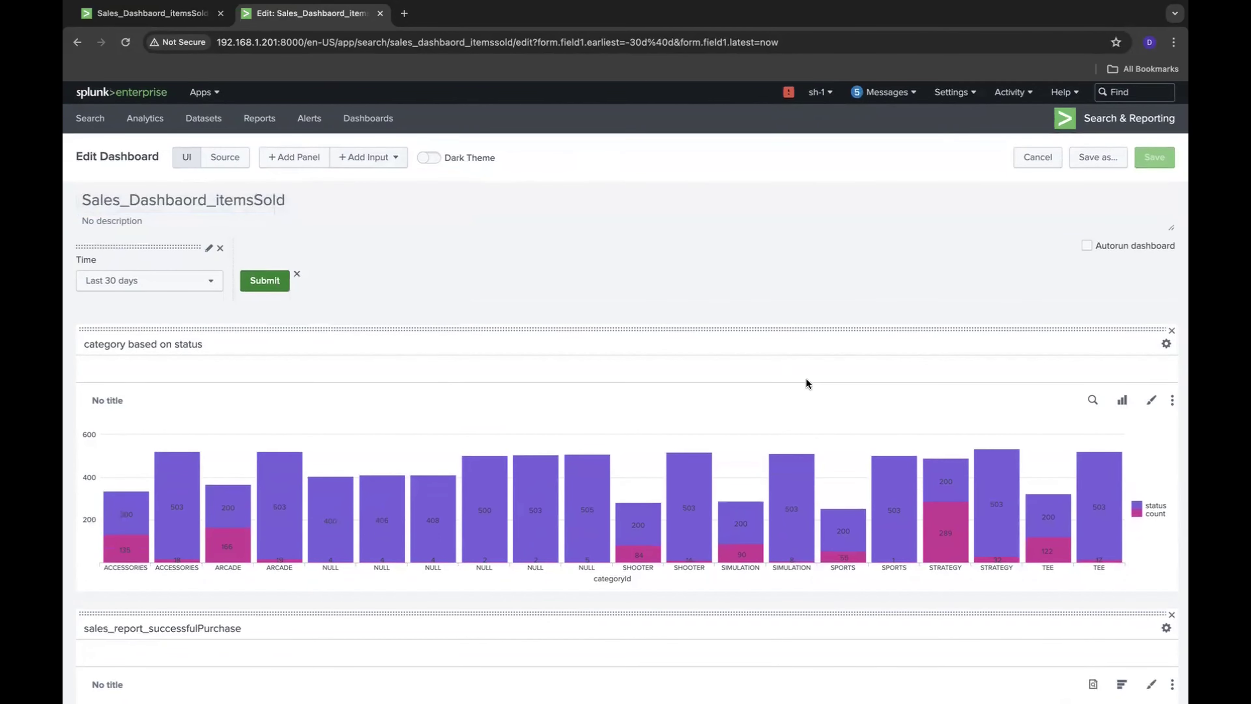
Examine the dashboard's XML source and leave the editor without saving
click(225, 157)
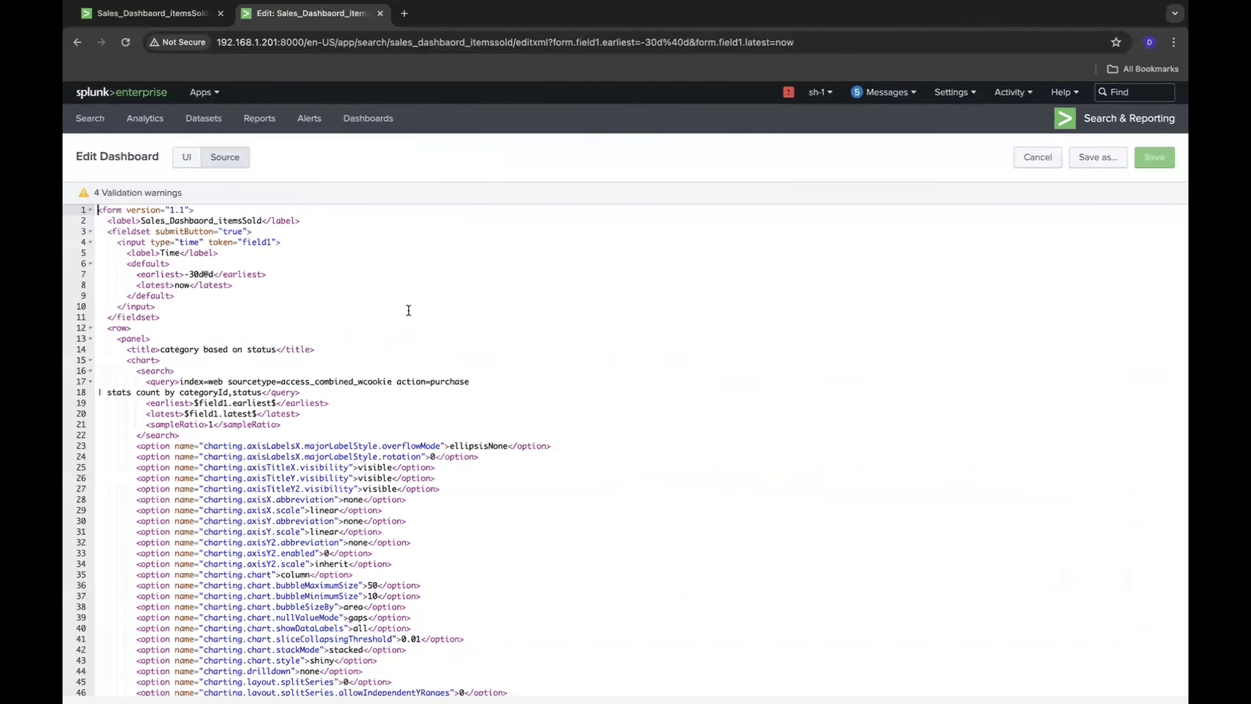
scroll(584, 329, down, 4)
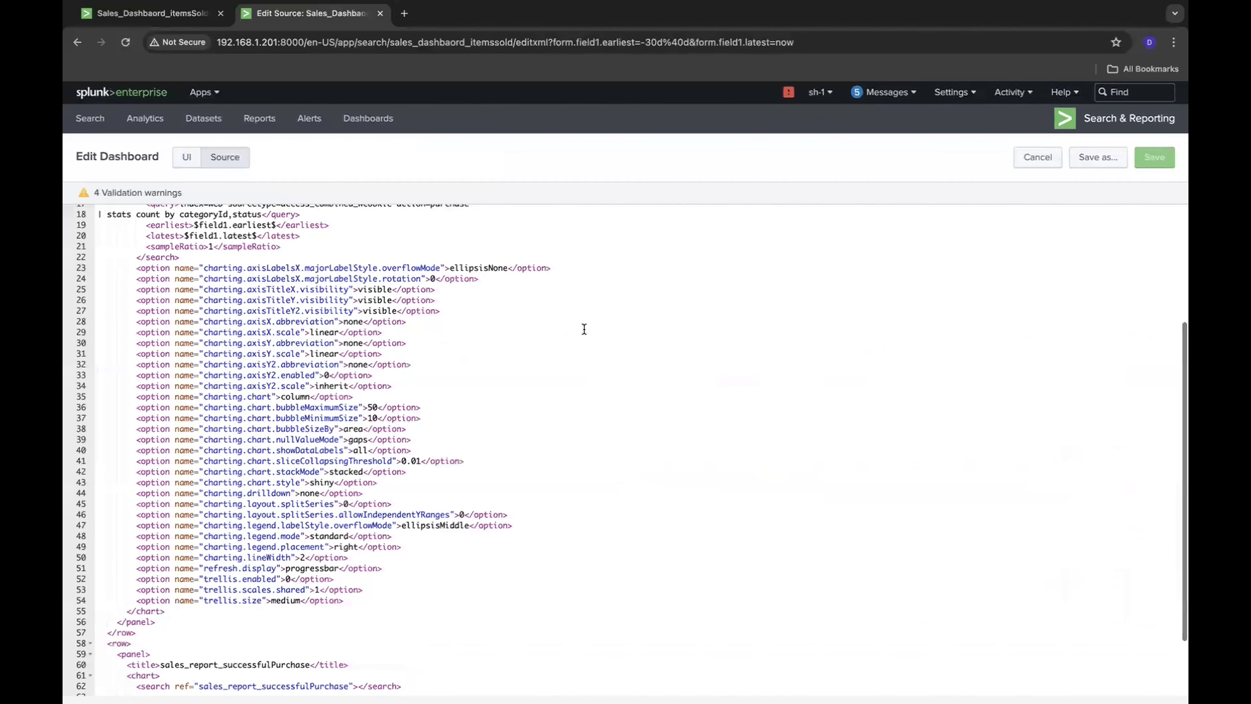
scroll(271, 308, up, 4)
scroll(271, 310, down, 5)
scroll(270, 309, up, 5)
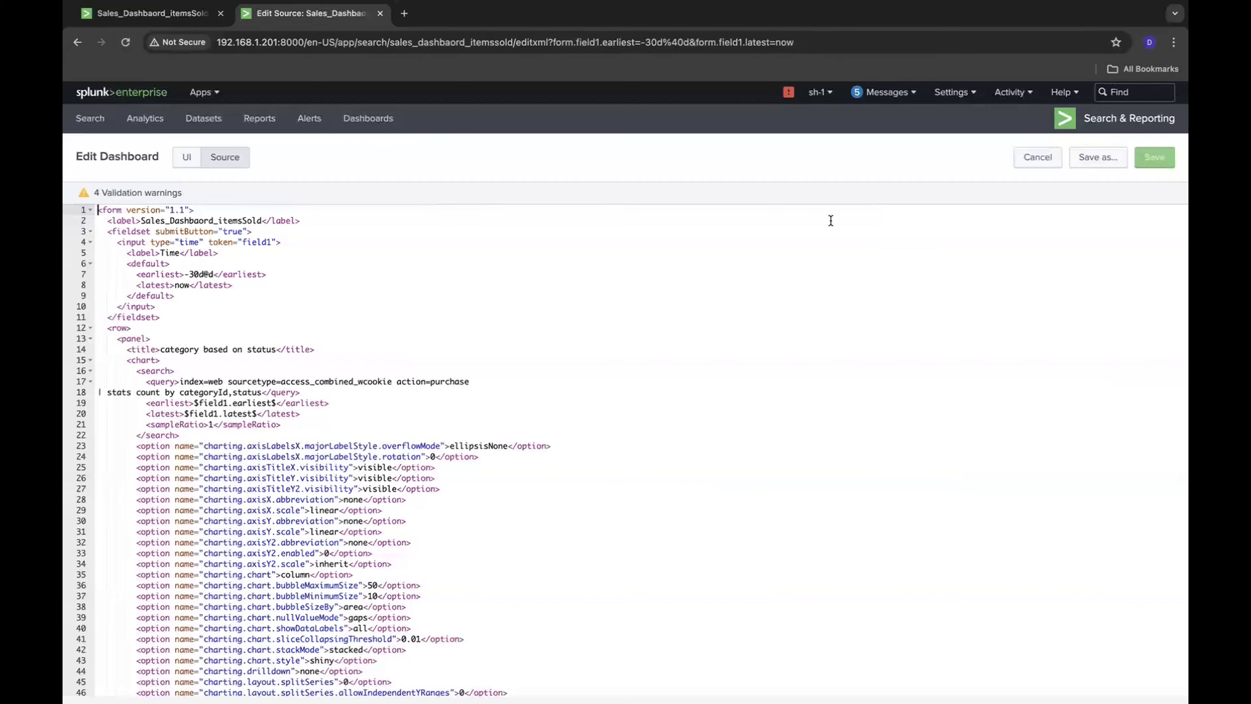
click(1049, 167)
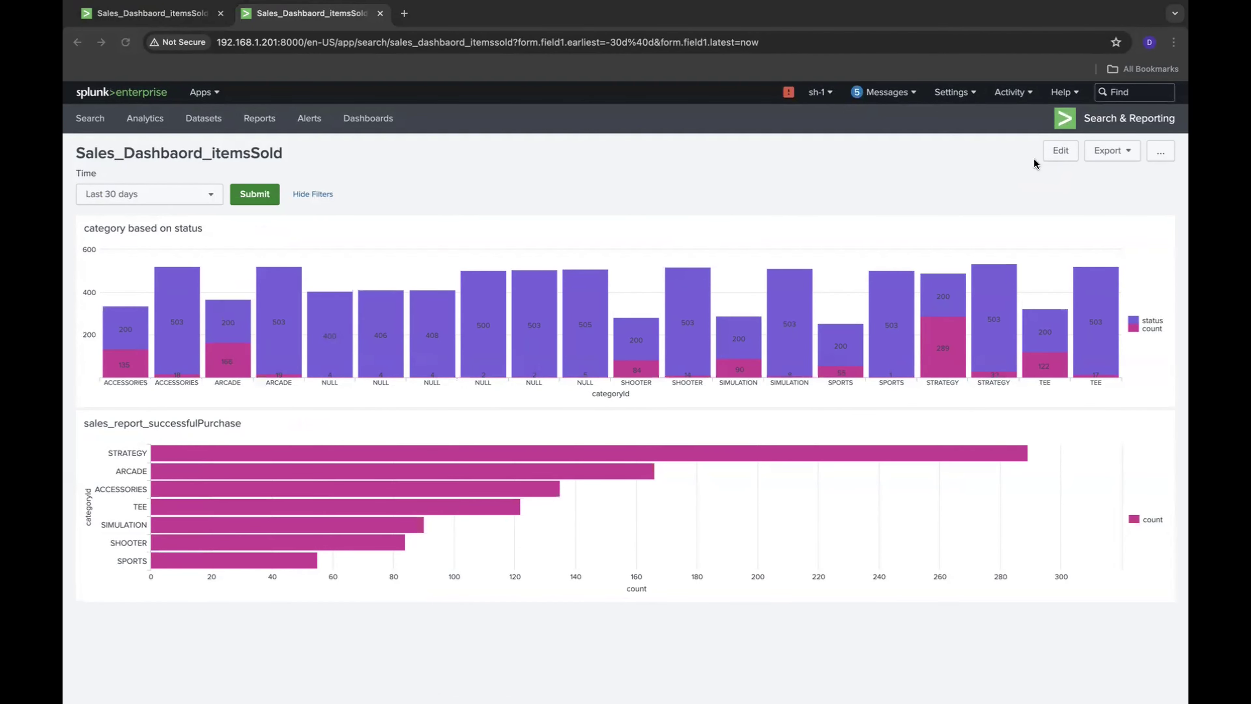
Set Sales_Dashbaord_itemsSold as the home dashboard and close the Explore Splunk Enterprise section on the home page
click(1158, 156)
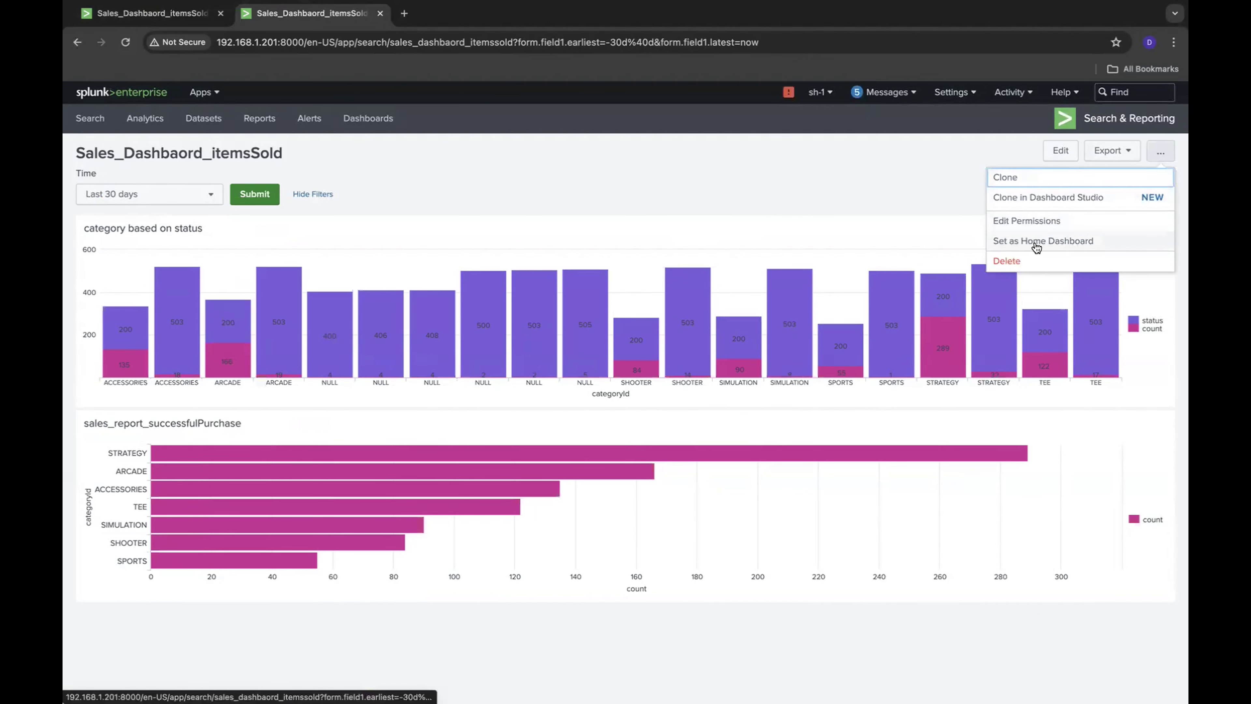
click(1024, 243)
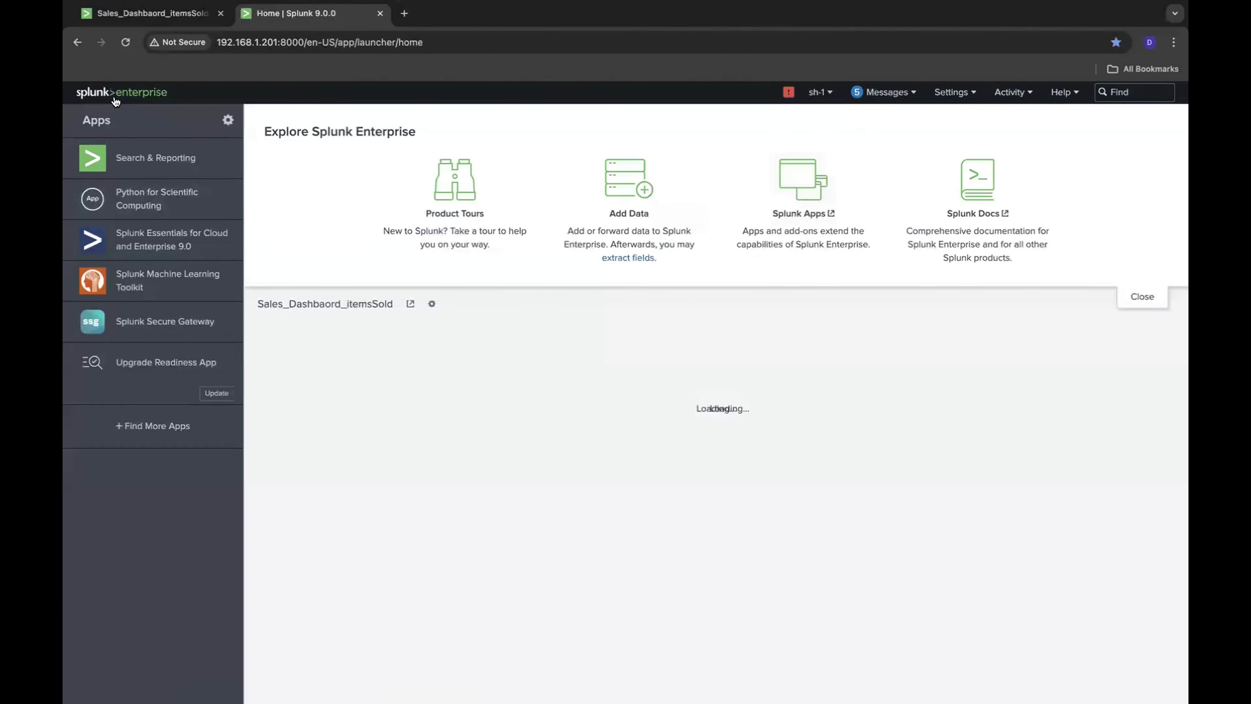
scroll(630, 437, down, 3)
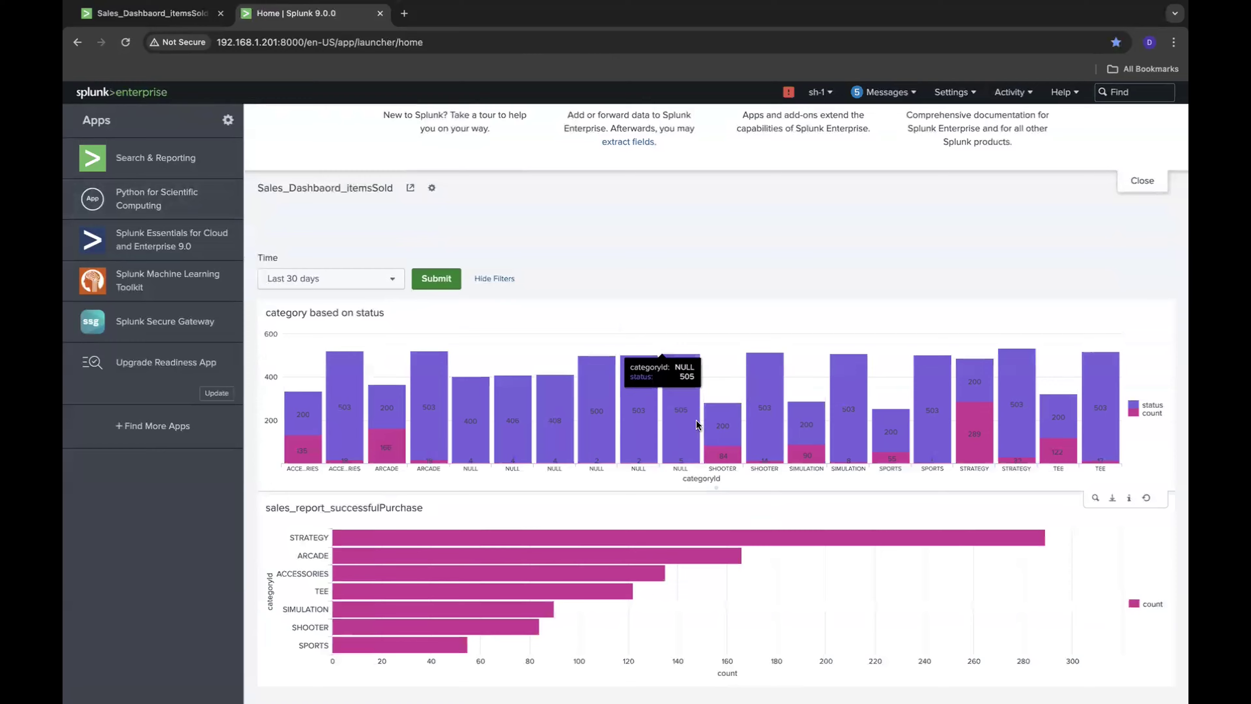
scroll(695, 419, up, 3)
scroll(699, 404, down, 3)
scroll(971, 260, up, 3)
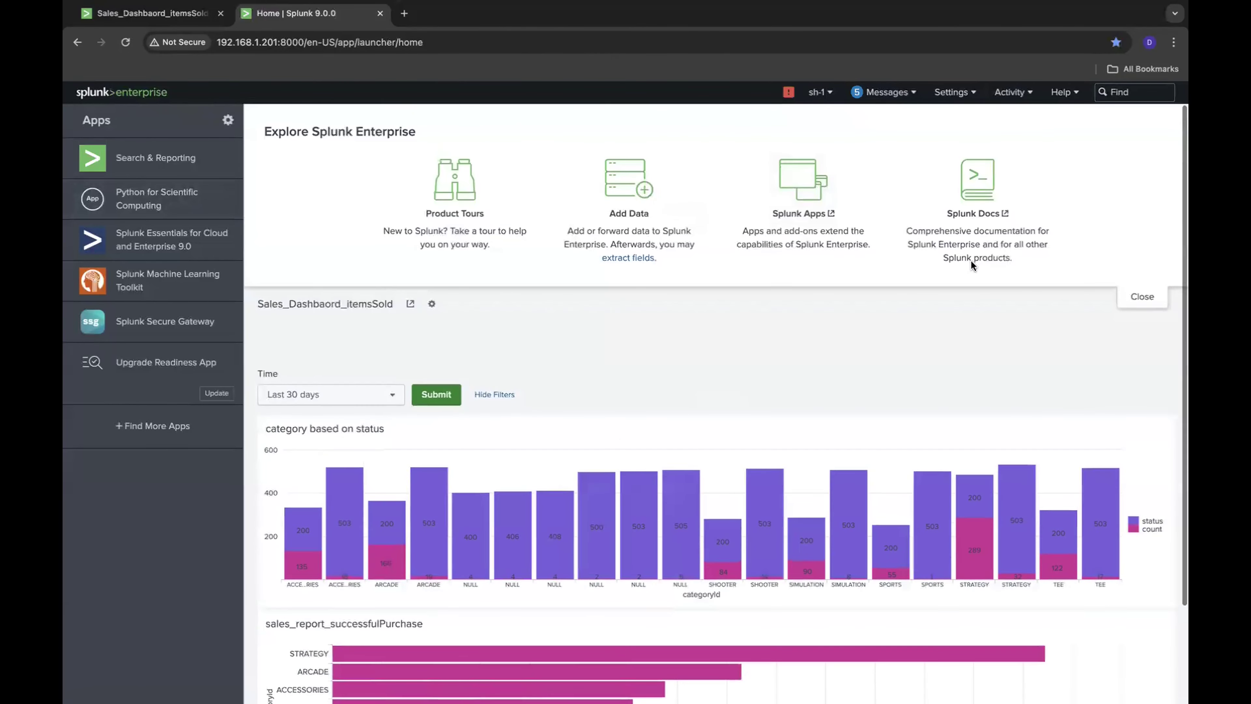
click(1133, 301)
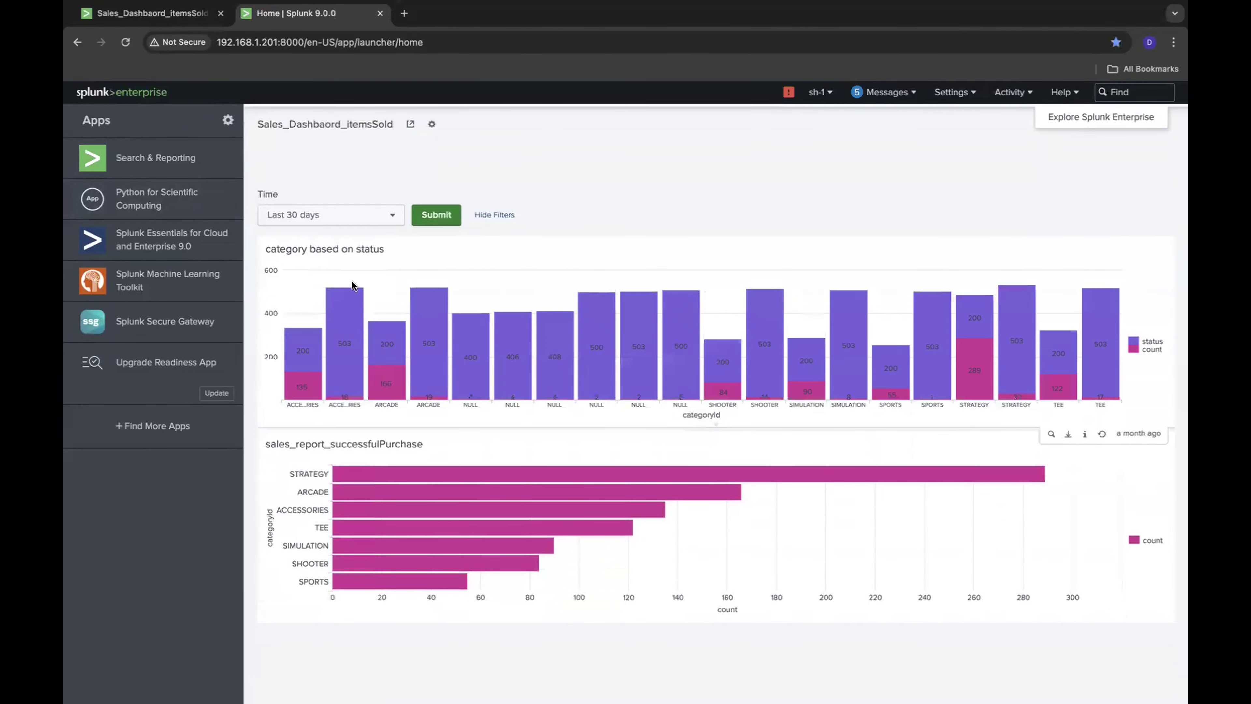